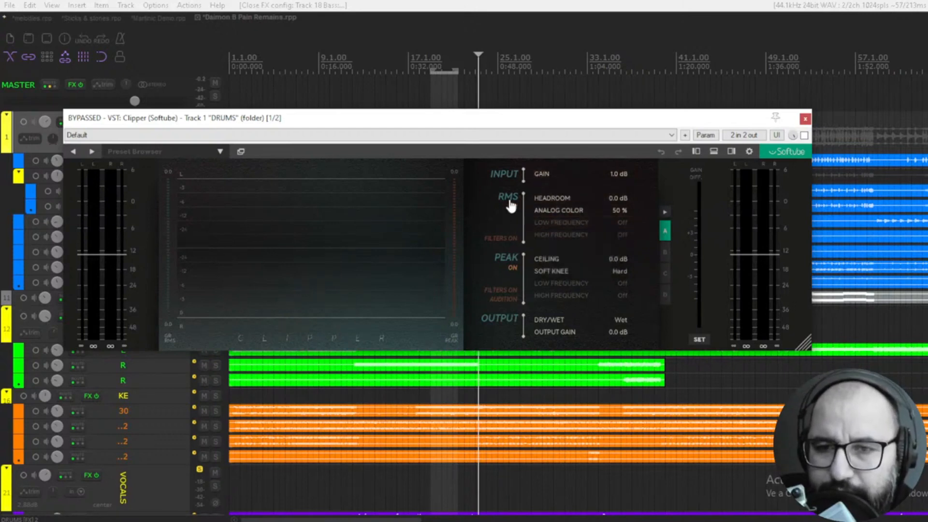
- Switch the Clipper's RMS section off and on, and try its headroom at -18 dB before resetting it to 0 dB
left_click(512, 207)
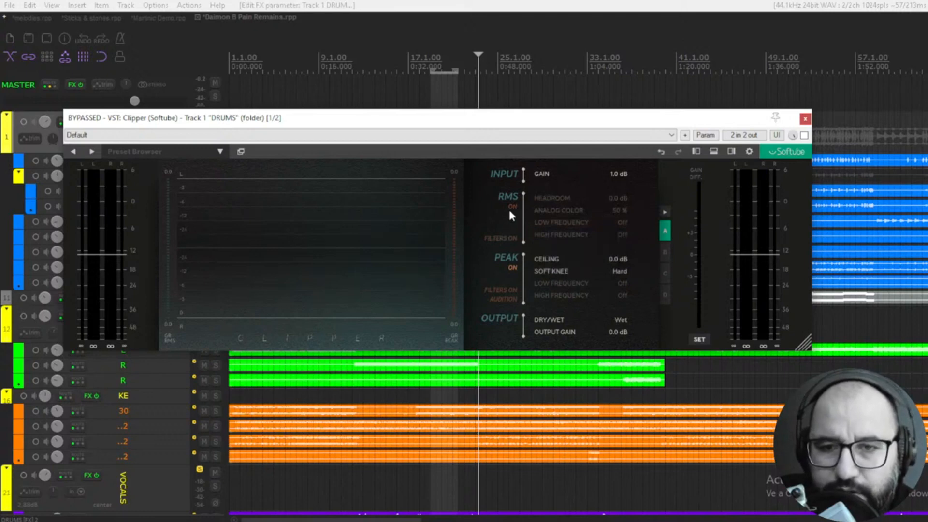
left_click(511, 207)
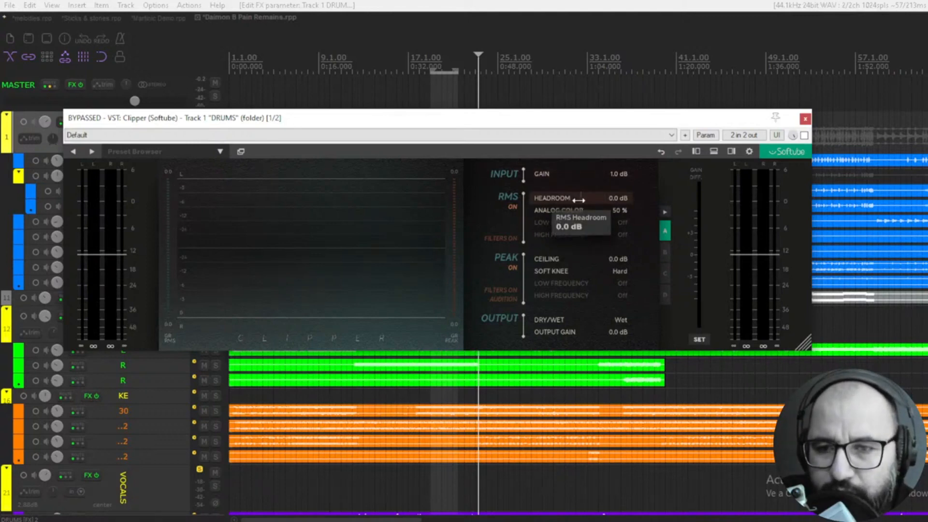
left_click_drag(579, 200, 506, 202)
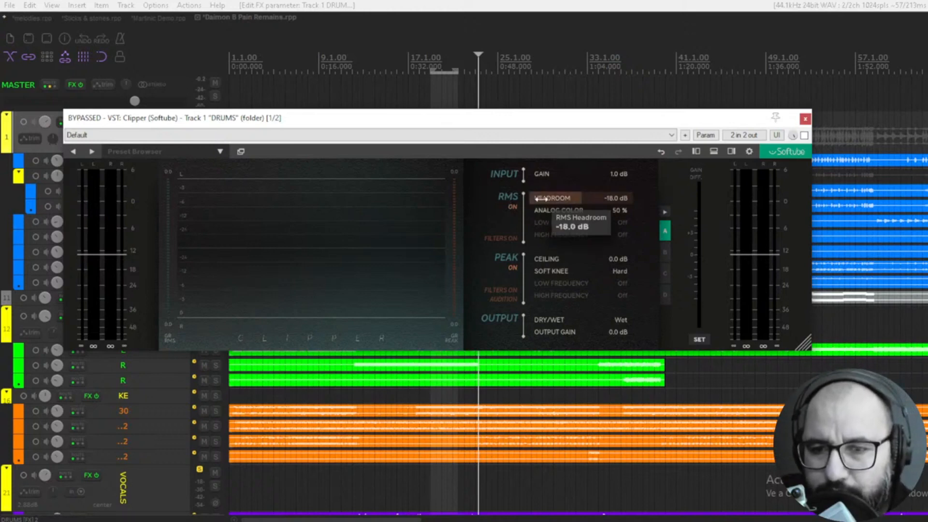
left_click_drag(538, 198, 598, 208)
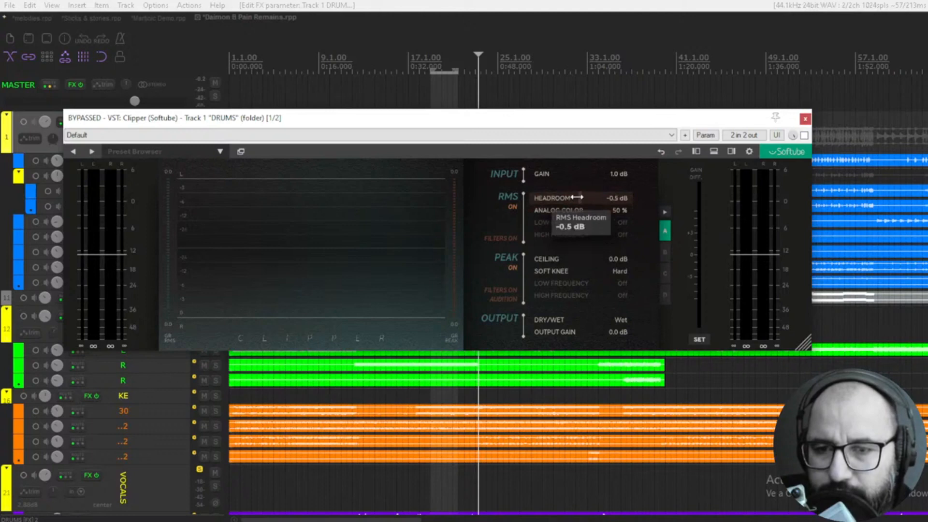
double_click(577, 198)
type("0")
key("Return")
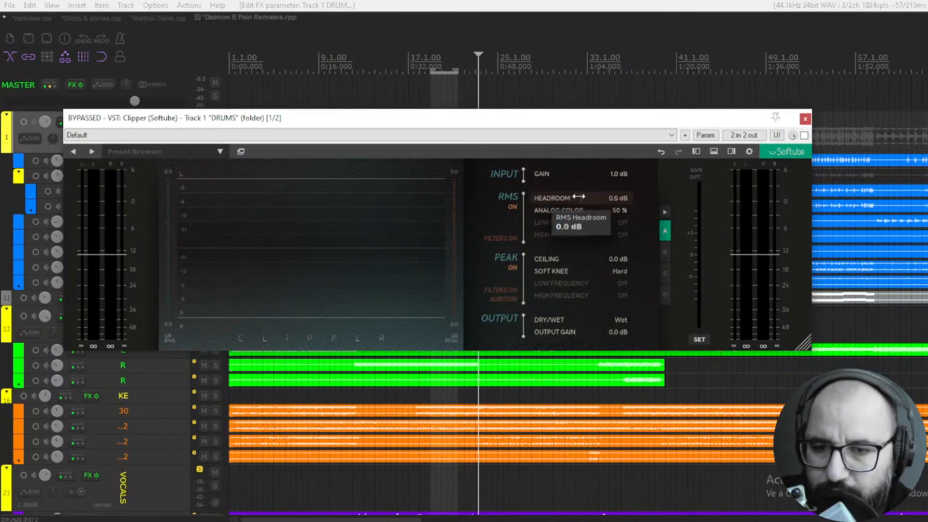
- Try the RMS Analog Color at 100 % and return it to 50 %
mouse_move(582, 210)
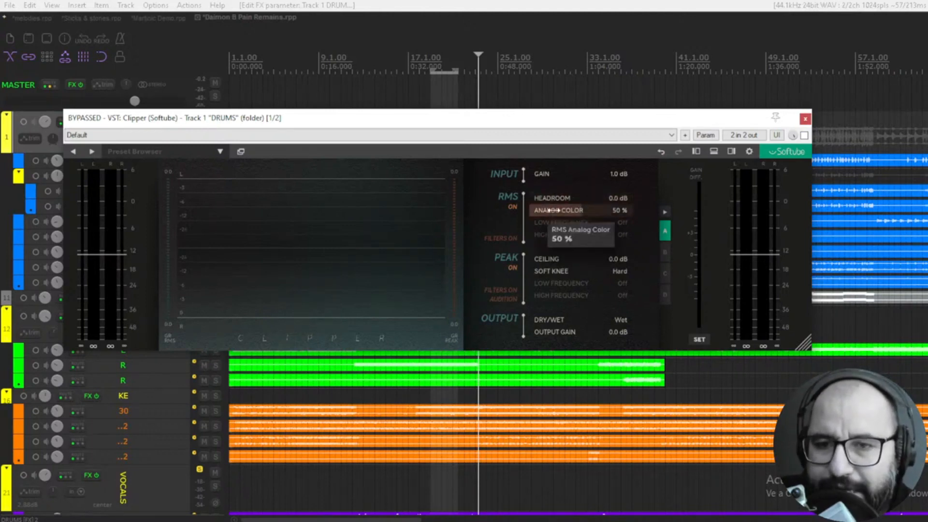
left_click_drag(578, 211, 632, 215)
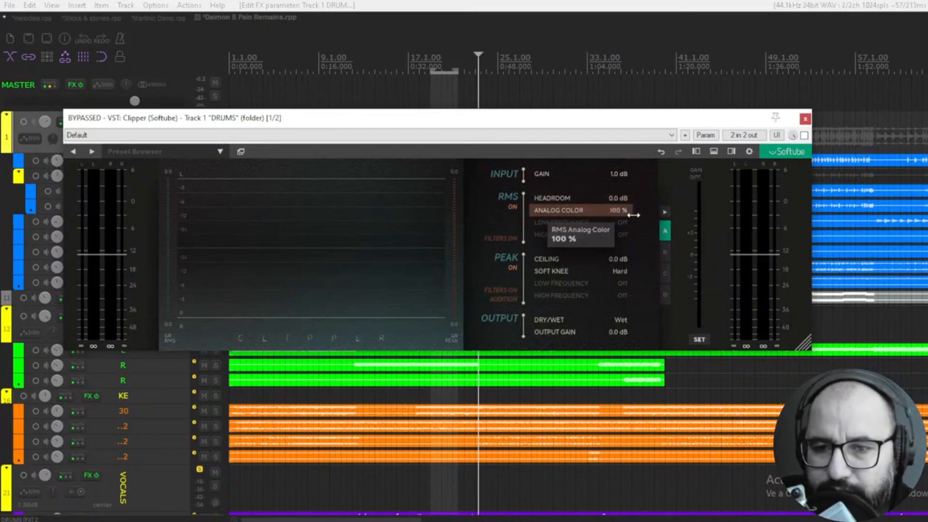
double_click(625, 207)
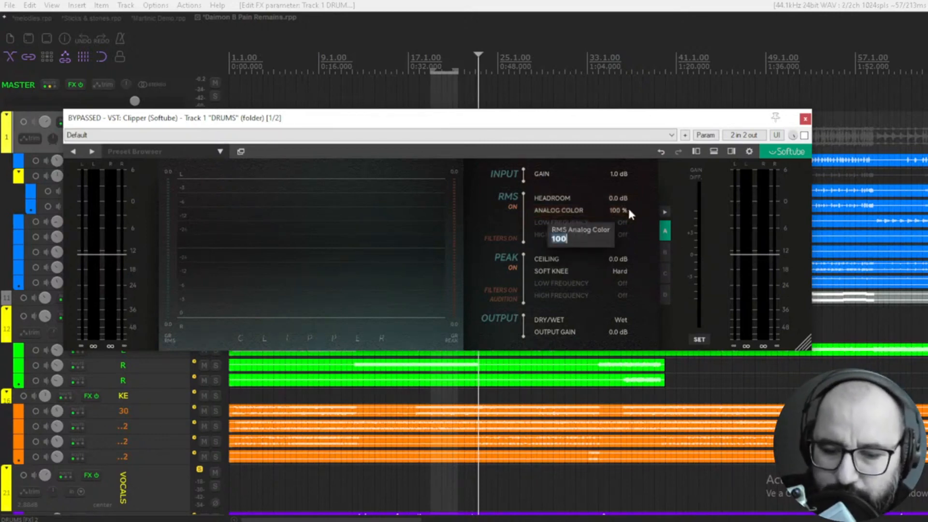
type("50")
key("Return")
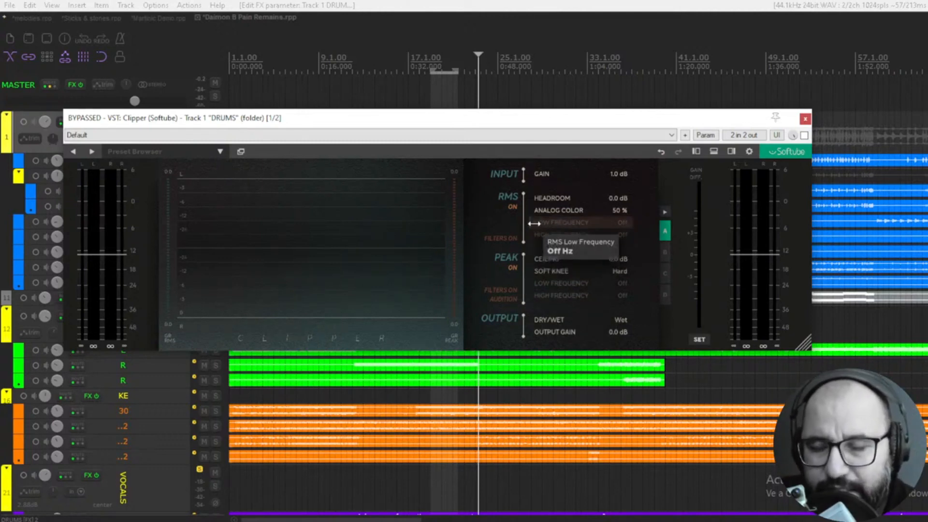
- Try the RMS filters with a low frequency of 105 Hz and a high frequency of 7005 Hz, and return both to Off
left_click_drag(534, 224, 554, 225)
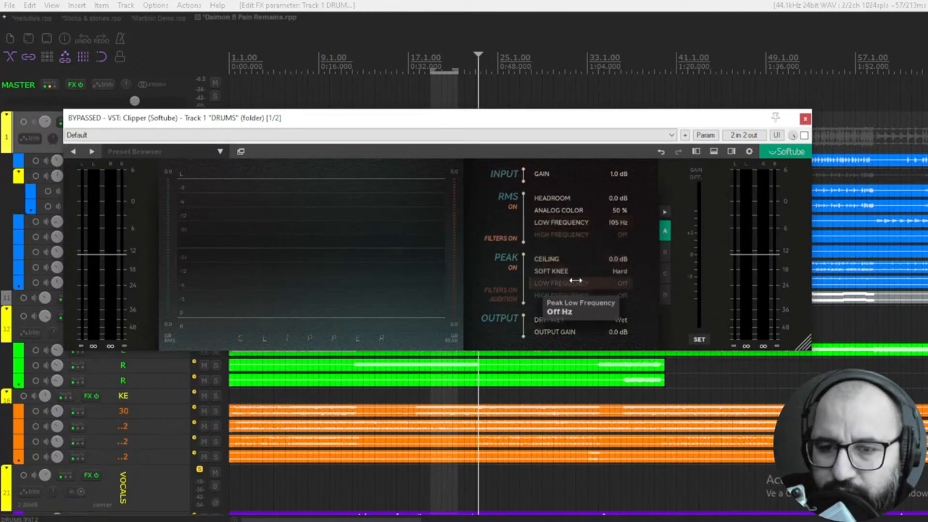
left_click_drag(631, 235, 597, 231)
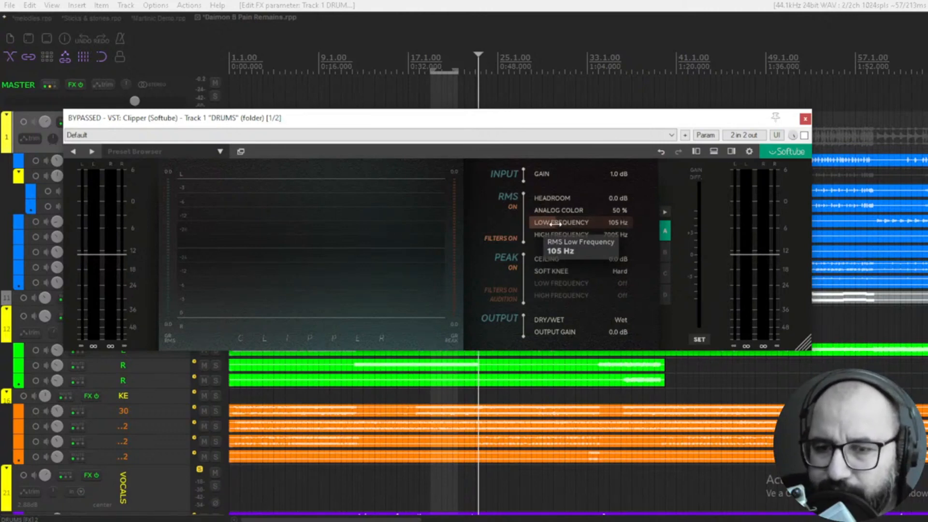
double_click(616, 237)
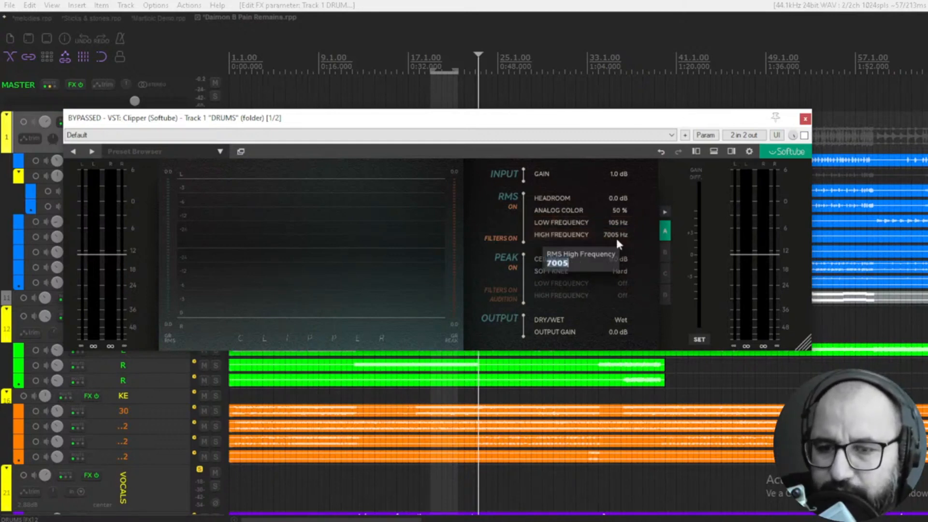
left_click(650, 232)
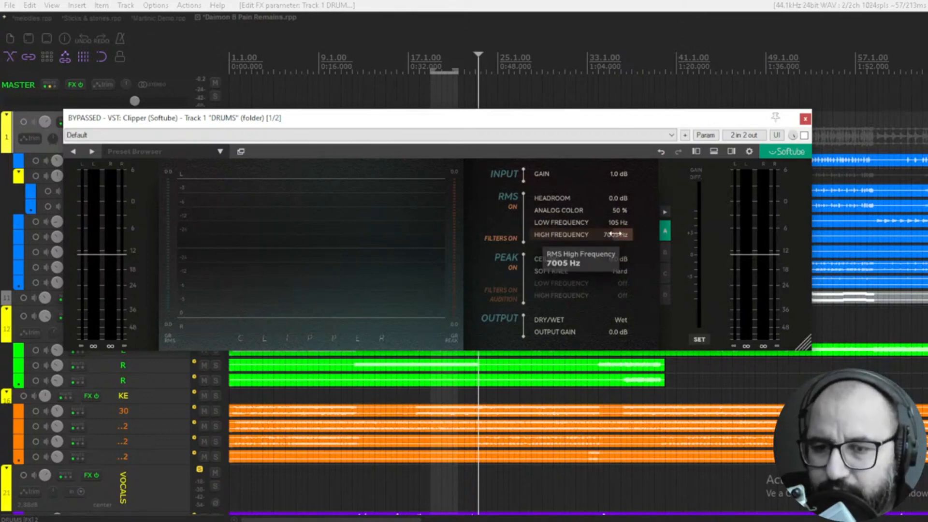
left_click_drag(615, 234, 649, 239)
left_click_drag(572, 223, 478, 221)
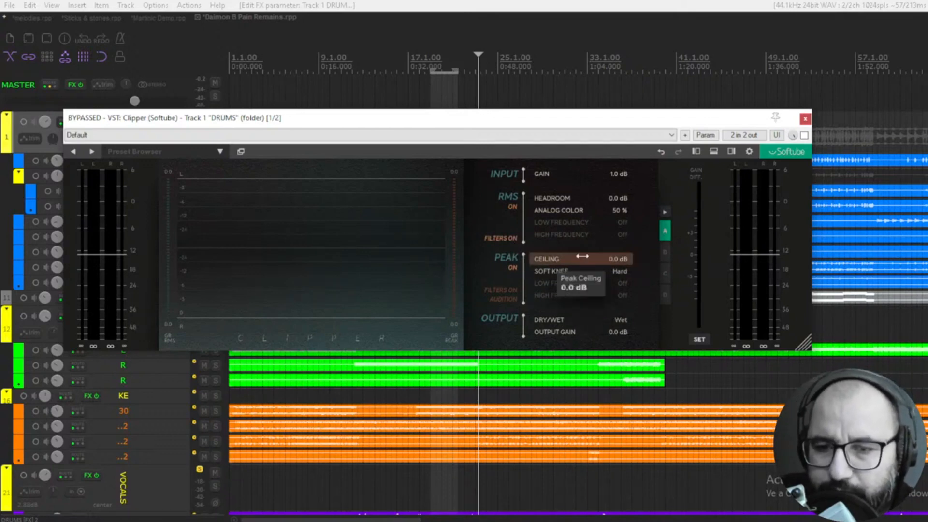
- Try the Peak ceiling at -17.7 dB and the knee at Soft, returning them to 0.0 dB and 1 %
left_click_drag(628, 259, 574, 259)
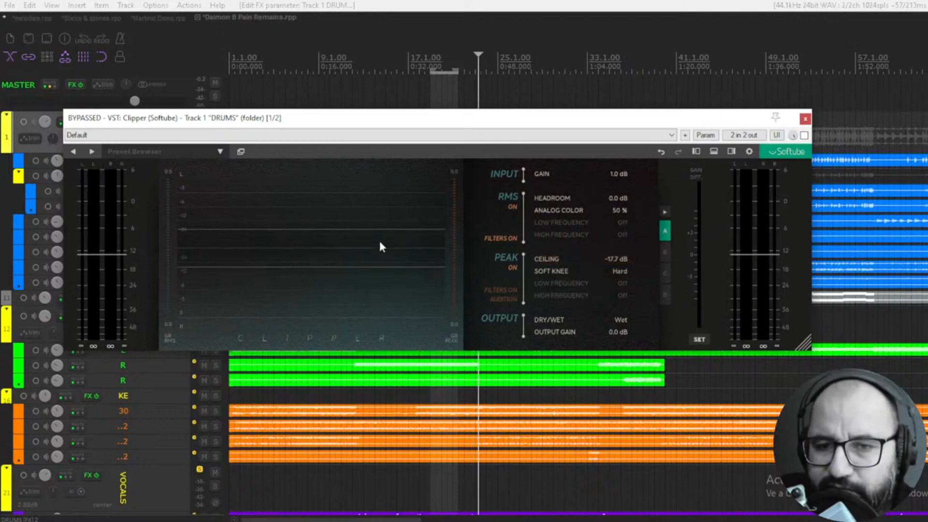
left_click_drag(622, 256, 685, 262)
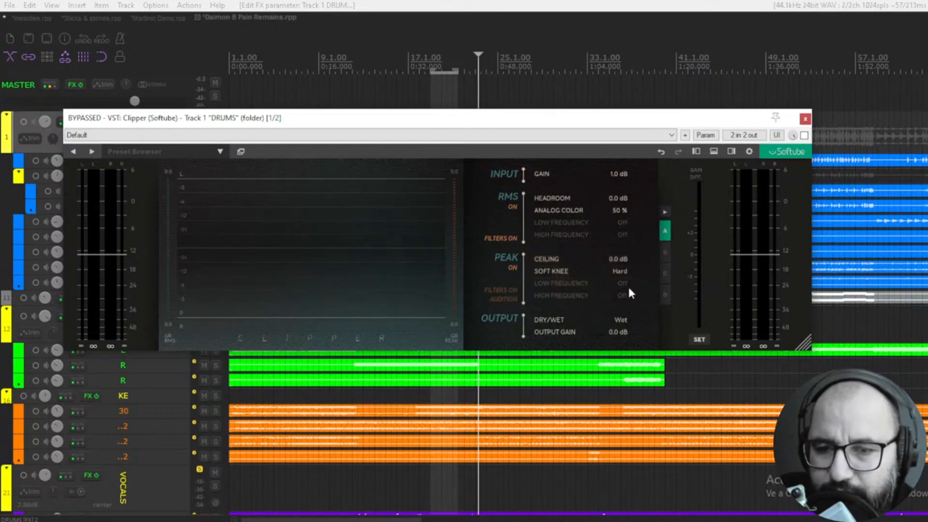
left_click_drag(530, 272, 639, 276)
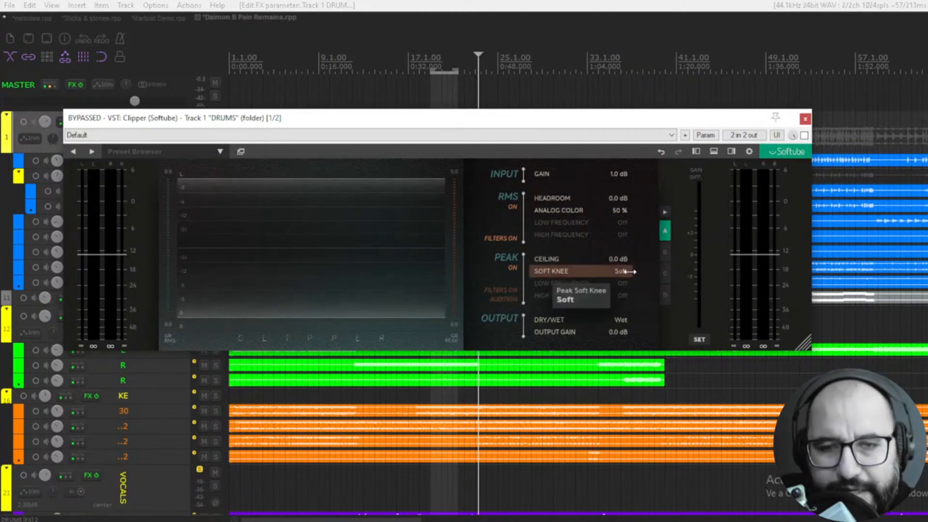
left_click_drag(630, 271, 501, 284)
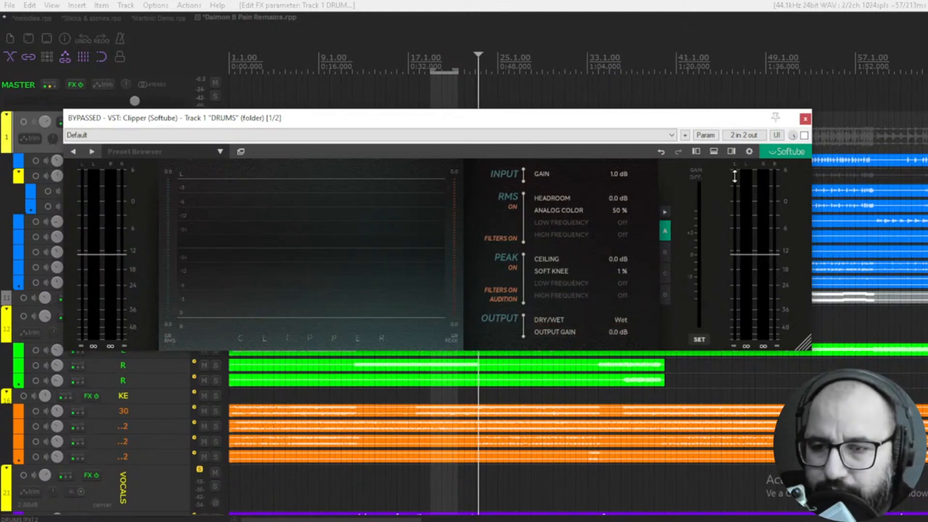
- Show the plugin's extra controls, enable Phase Invert, and hide the extra controls again
left_click(712, 154)
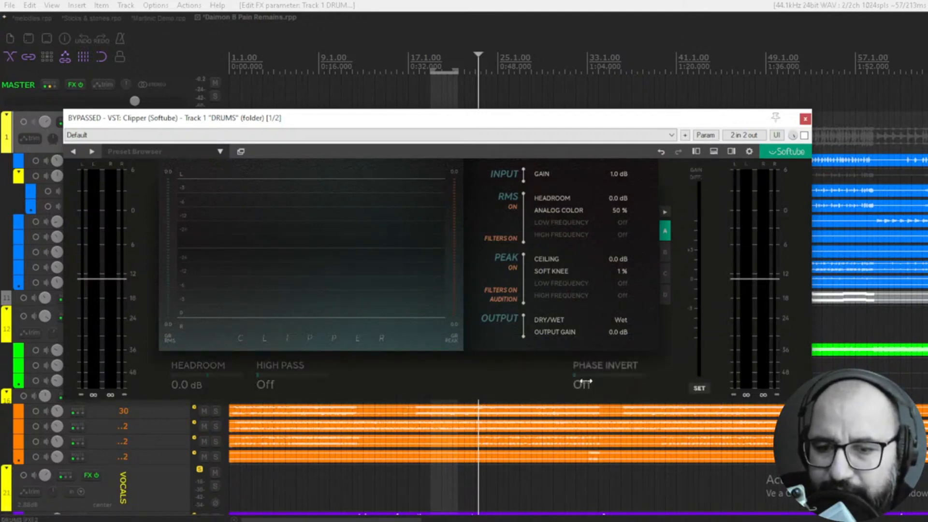
left_click_drag(573, 378, 658, 380)
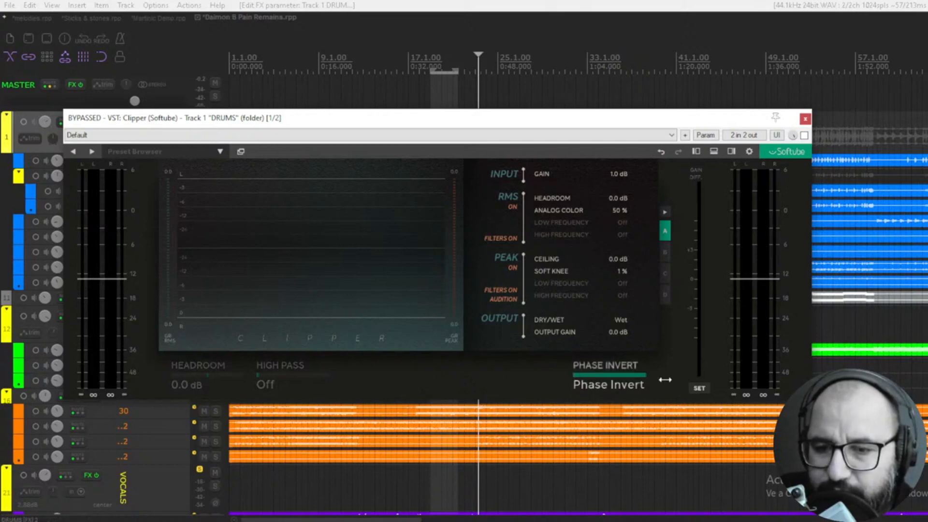
left_click(714, 152)
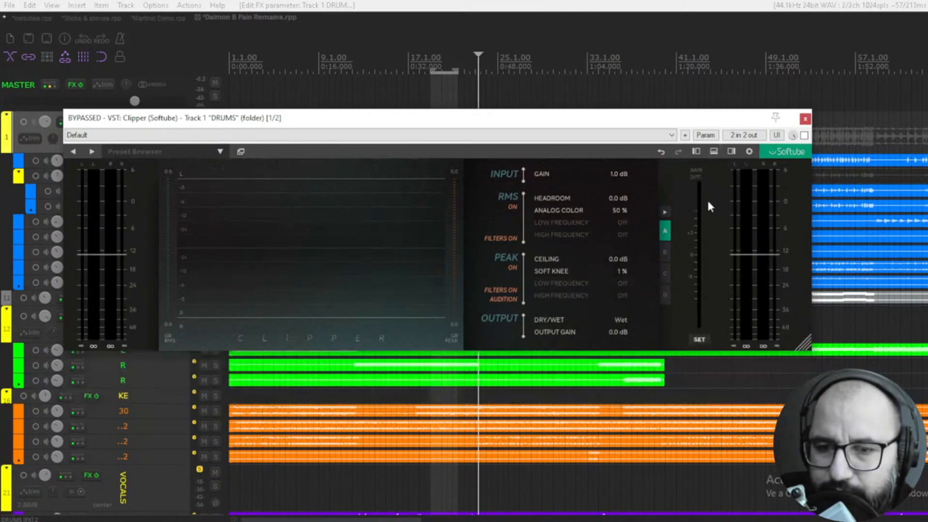
- Hide and restore the input and output meter sections, and try moving and resizing the plugin window
left_click(696, 153)
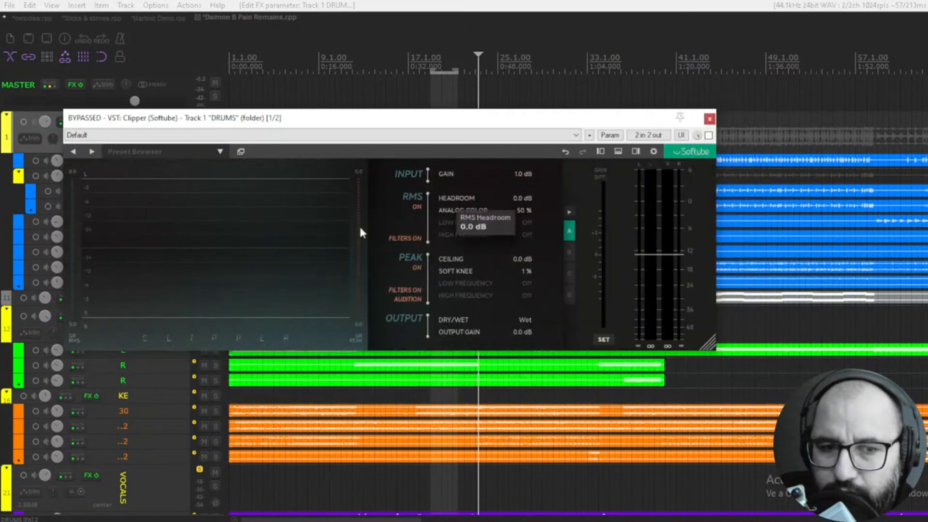
left_click(600, 152)
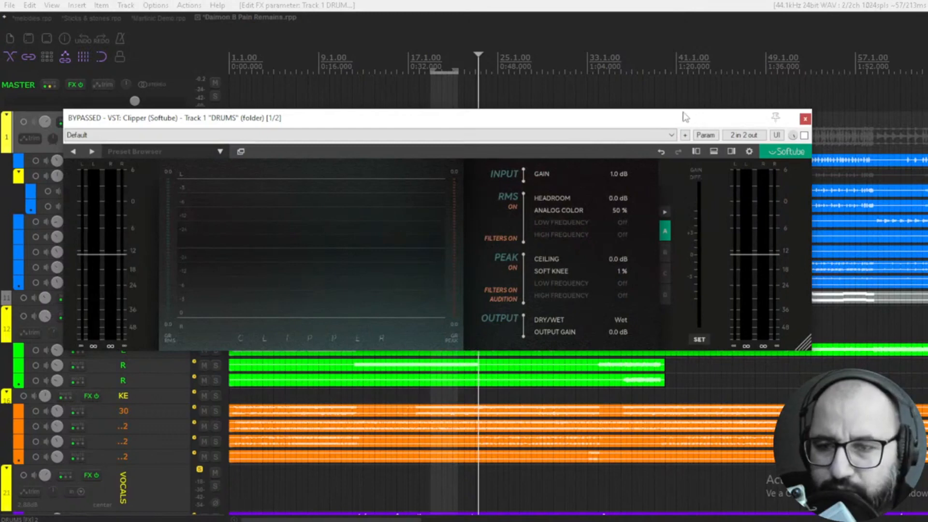
left_click(731, 153)
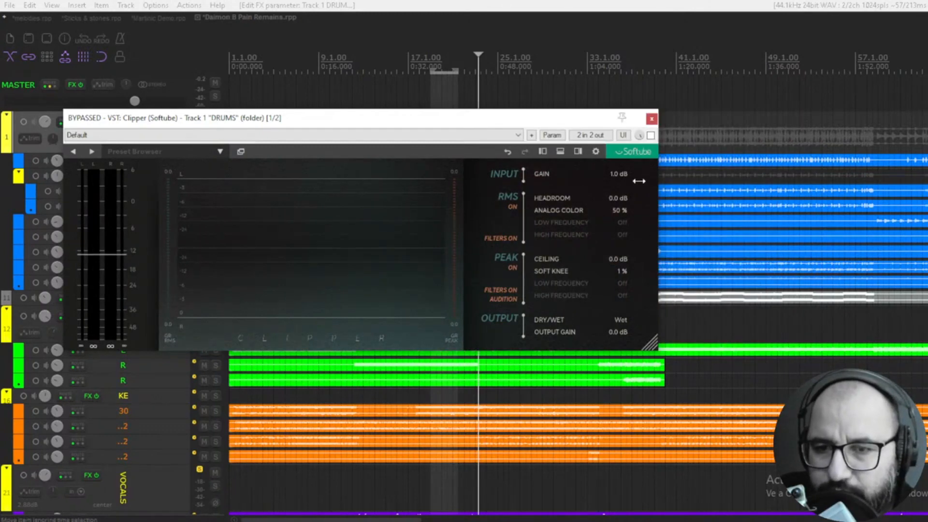
left_click(577, 151)
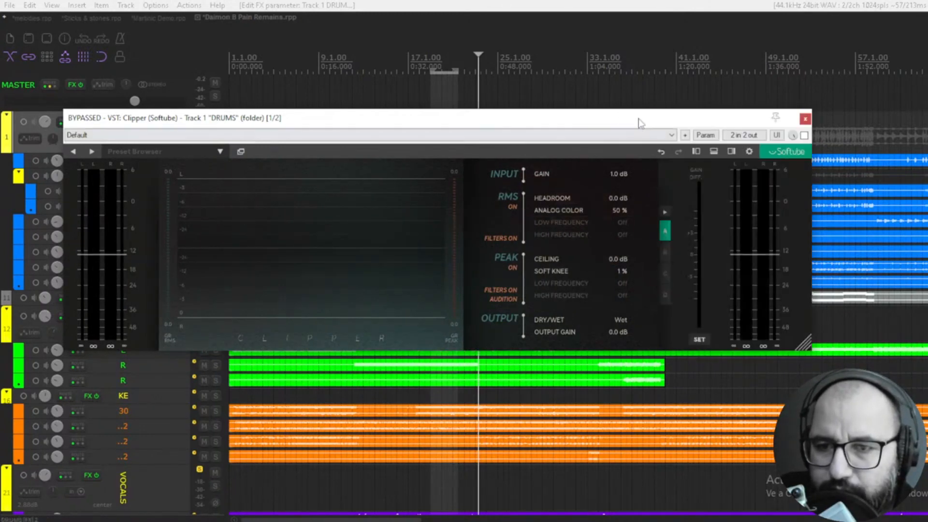
left_click_drag(639, 118, 637, 111)
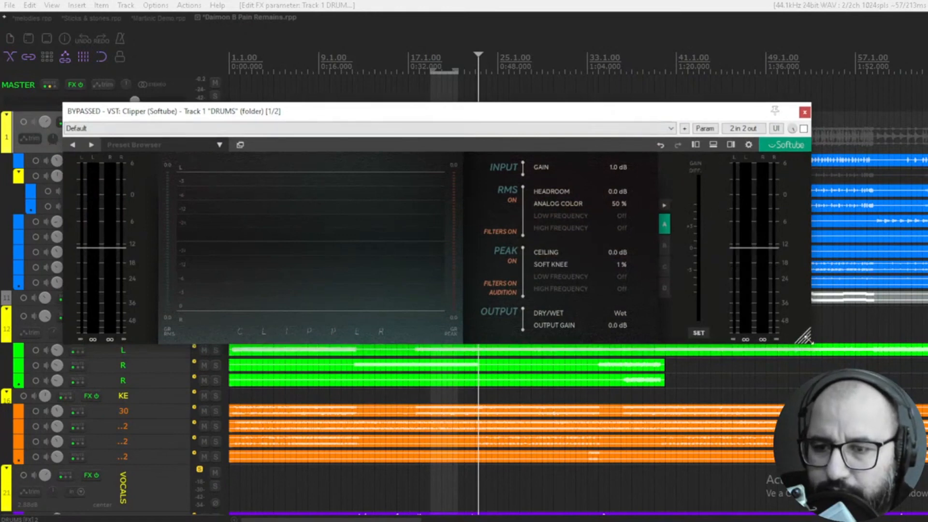
left_click_drag(803, 337, 787, 329)
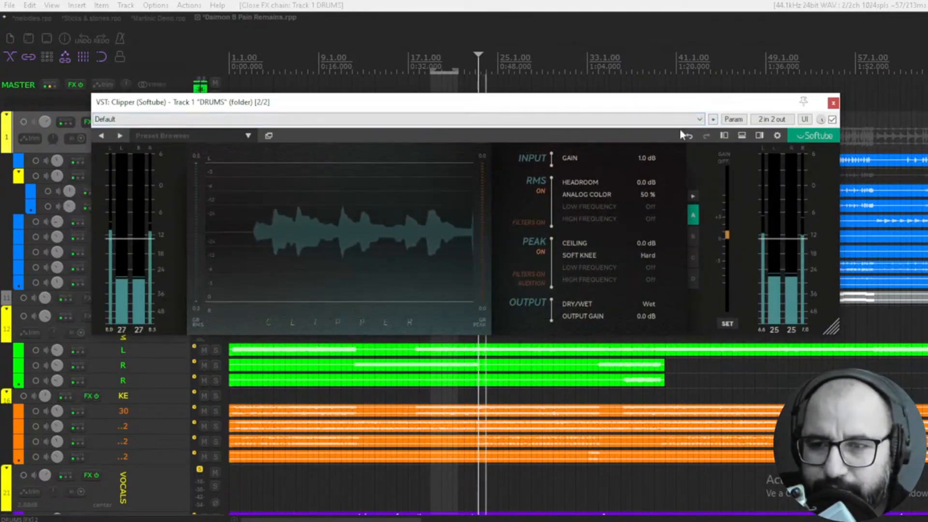
- Adjust the Peak ceiling of the active Clipper on the DRUMS track while listening to playback, settling on -14.5 dB
mouse_move(662, 112)
left_mouse_down()
mouse_move(653, 121)
mouse_move(672, 123)
left_mouse_up()
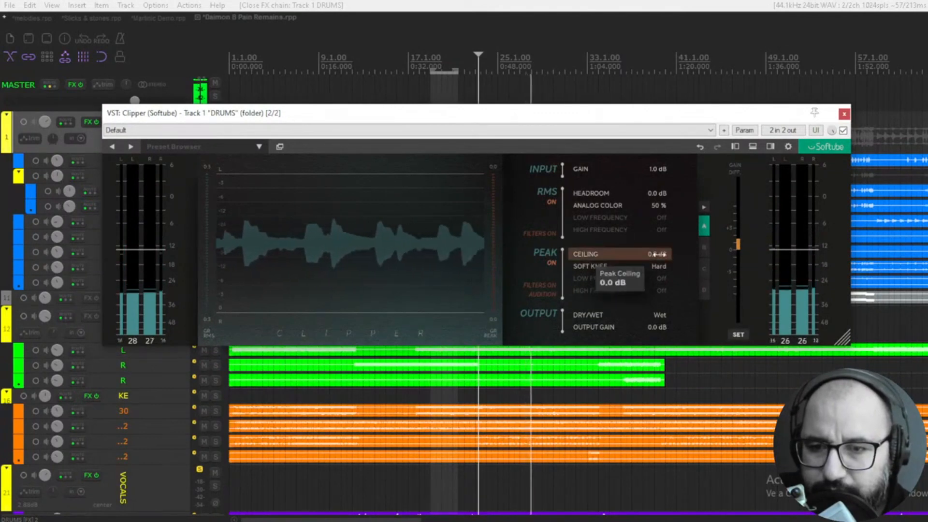
left_click_drag(658, 254, 603, 260)
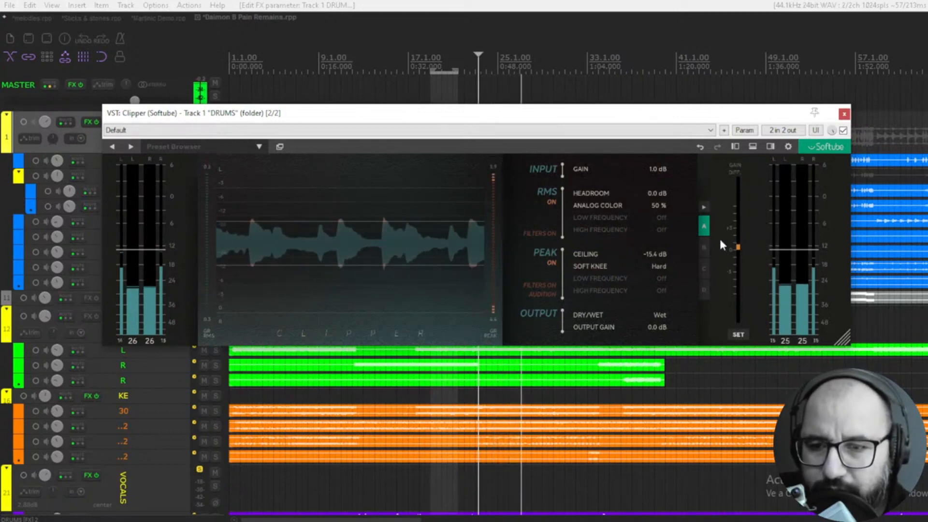
mouse_move(590, 252)
left_mouse_down()
mouse_move(582, 253)
mouse_move(593, 257)
left_mouse_up()
key("space")
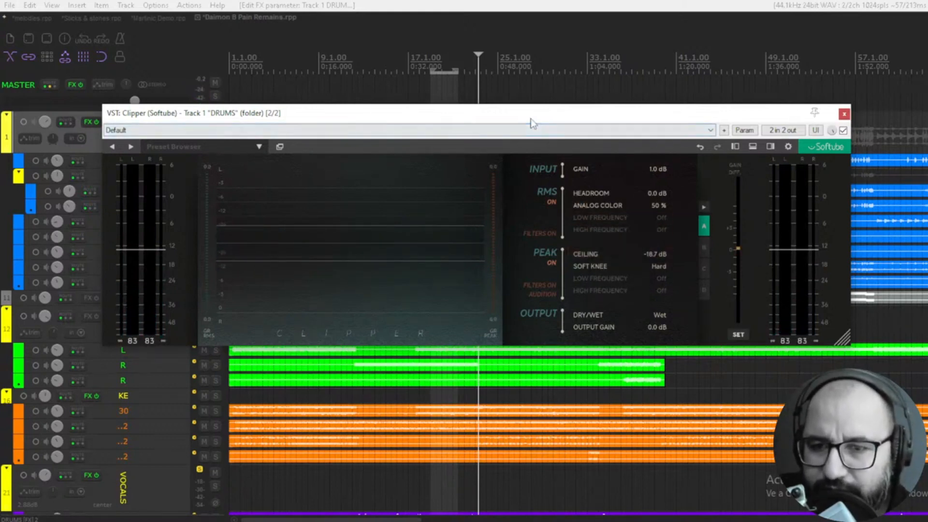
key("space")
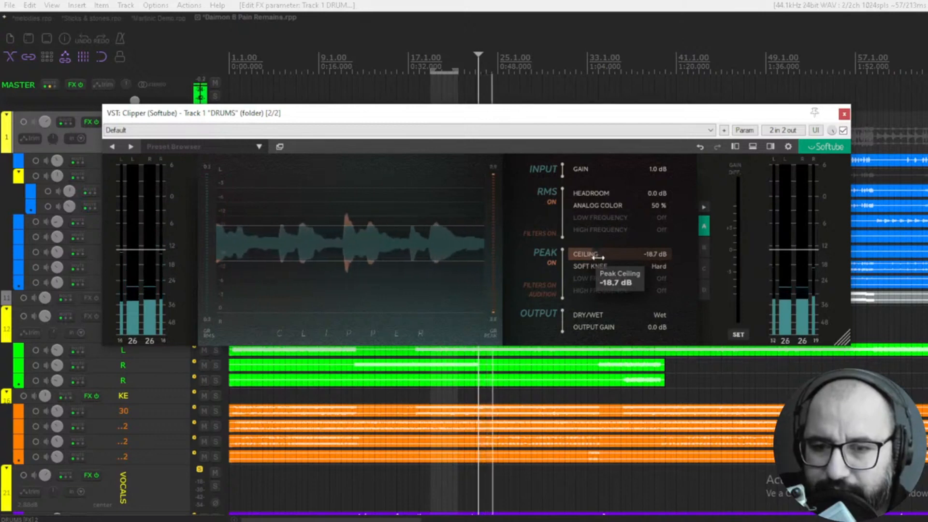
left_click_drag(589, 256, 629, 257)
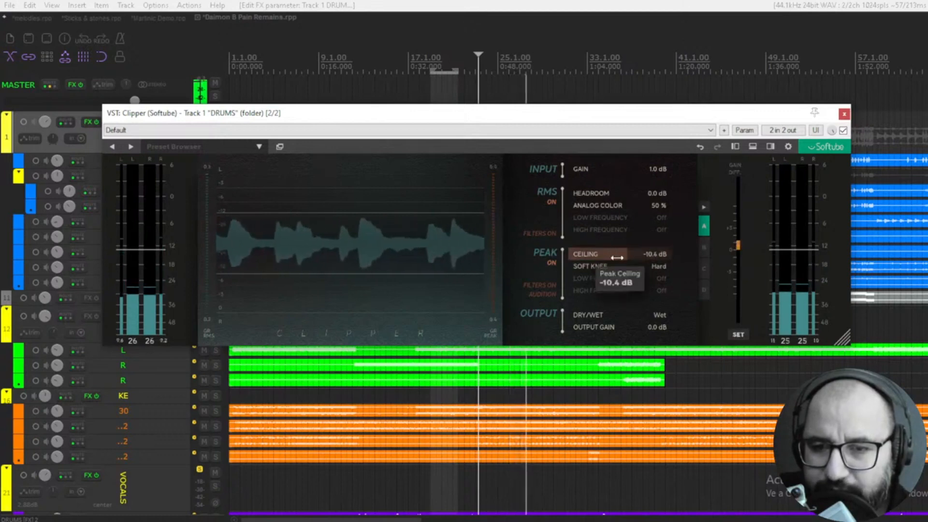
left_click_drag(623, 256, 607, 257)
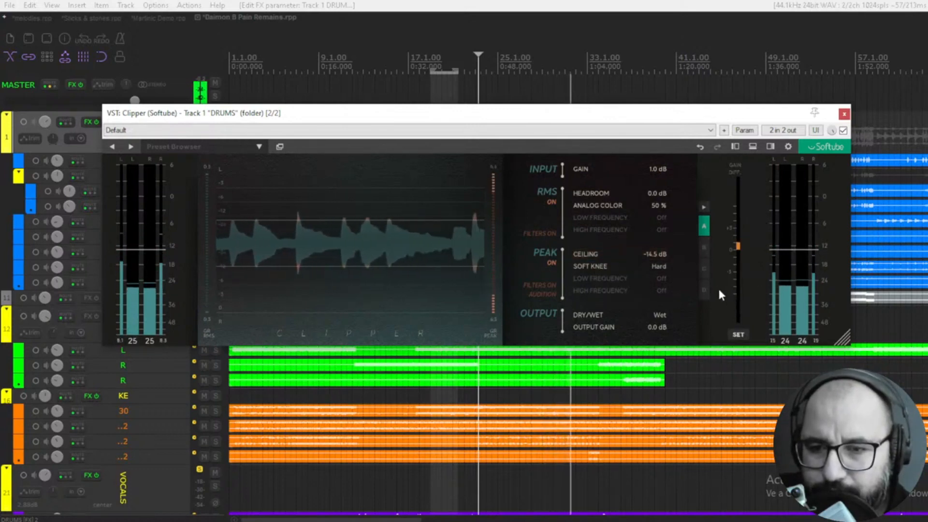
- Set the Peak low frequency filter to 87 Hz while the drums play
key("space")
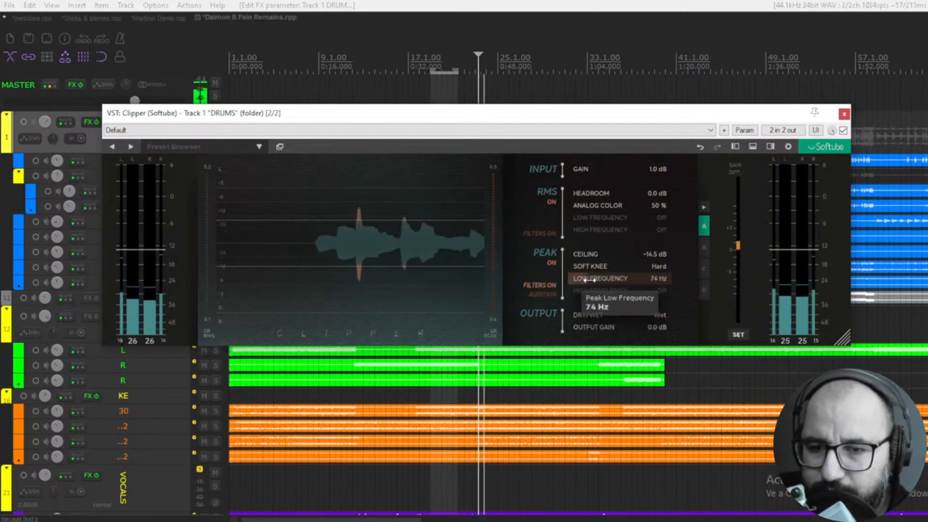
left_click_drag(613, 279, 547, 280)
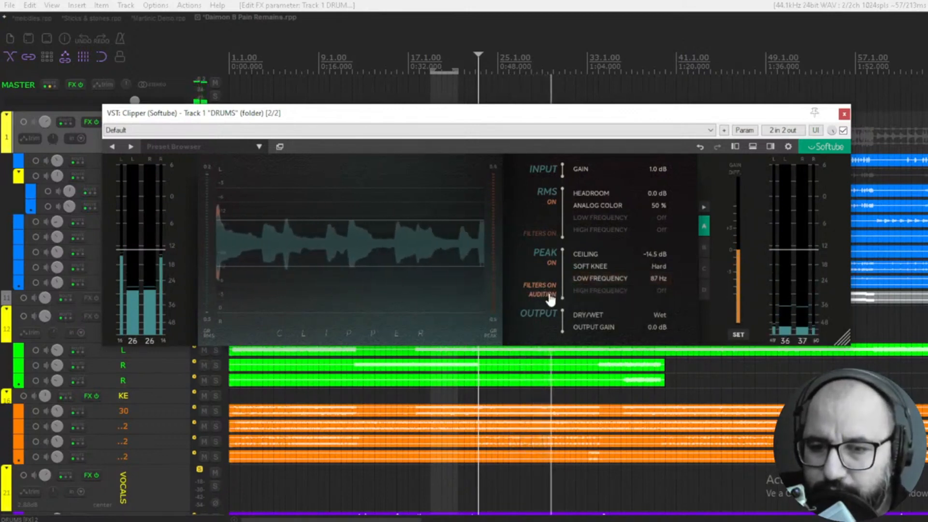
- Set the Peak soft knee to Soft, low frequency to 84 Hz and ceiling to -17.8 dB, comparing with the plugin bypassed
left_click_drag(595, 290, 638, 291)
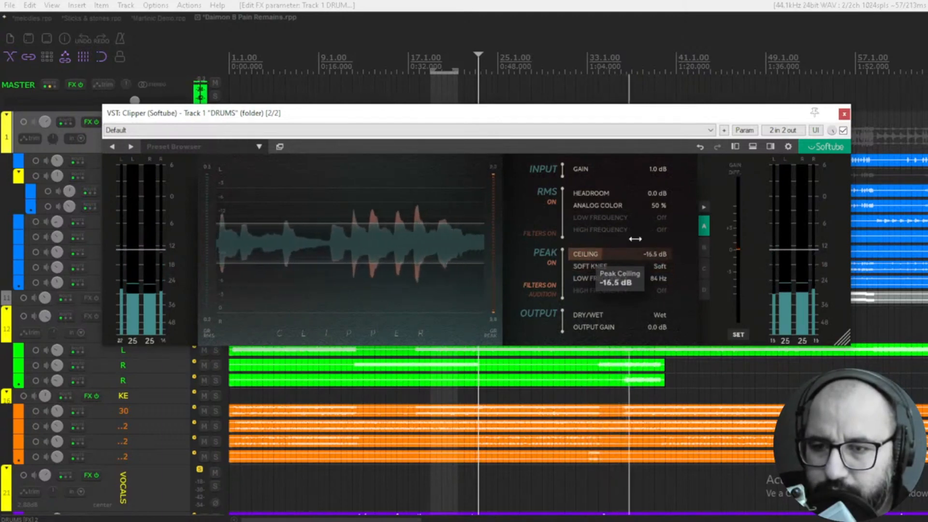
left_click(843, 131)
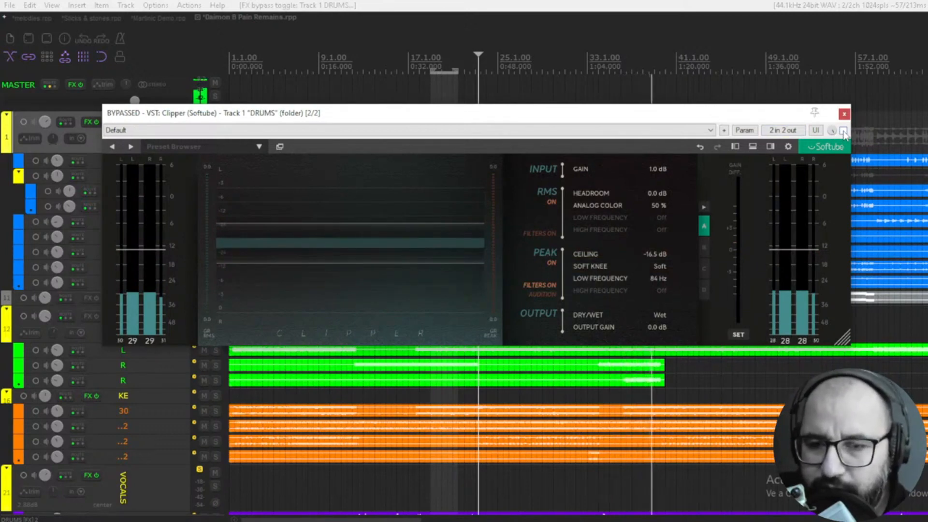
left_click(843, 131)
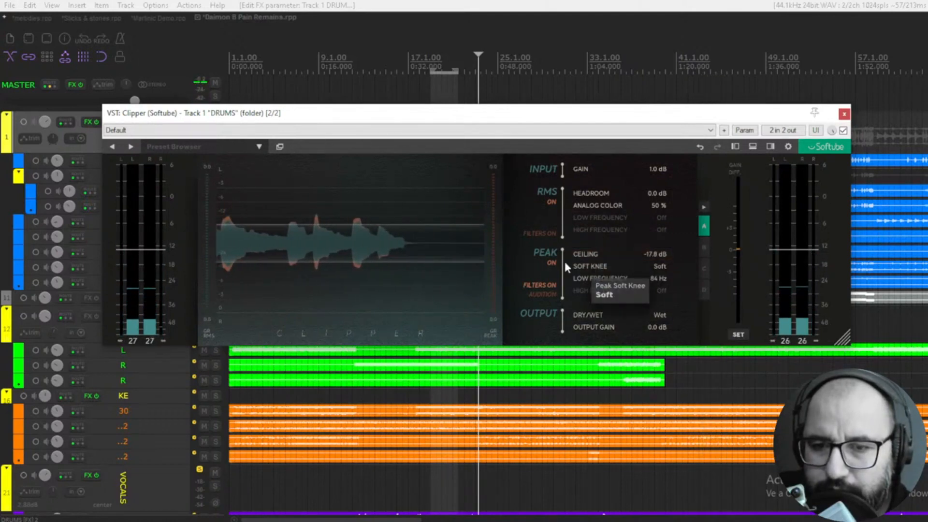
- Switch off the Peak section, enable the RMS filters, and lower the RMS headroom to -18.0 dB during playback
key("space")
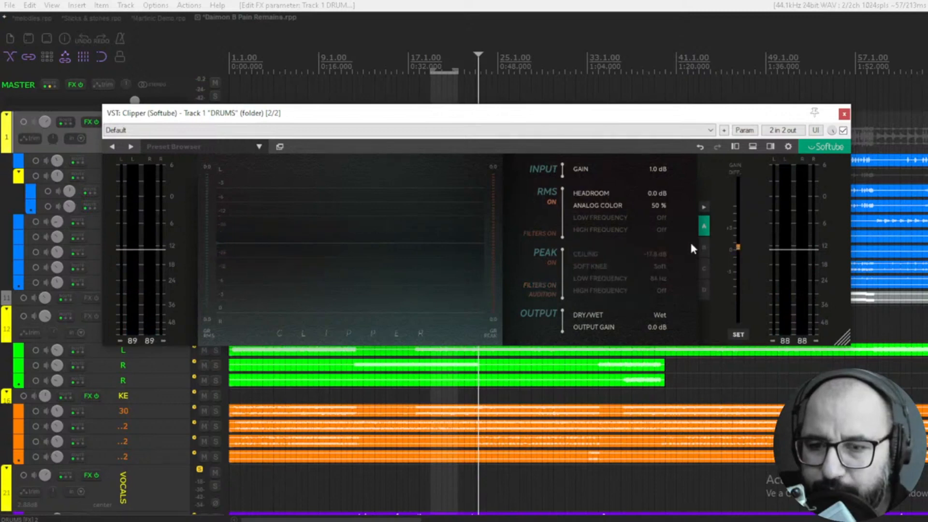
key("space")
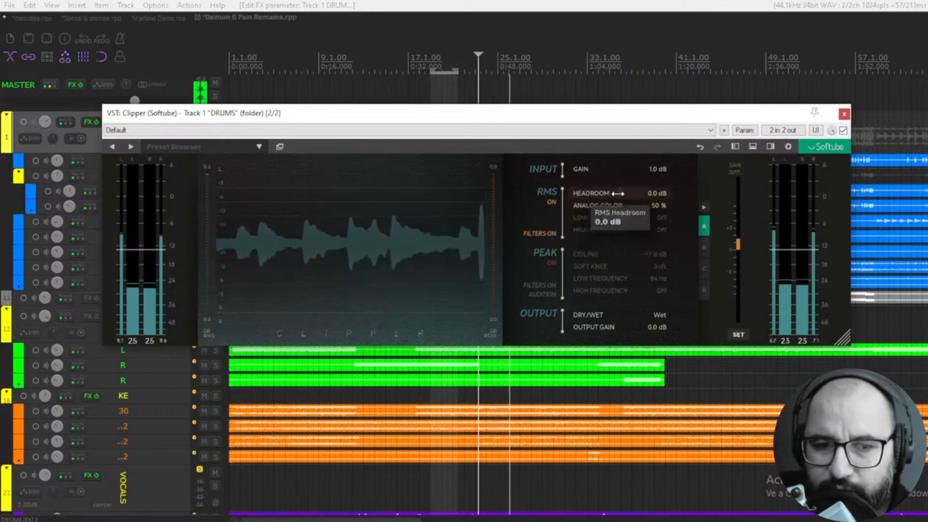
left_click_drag(619, 195, 566, 193)
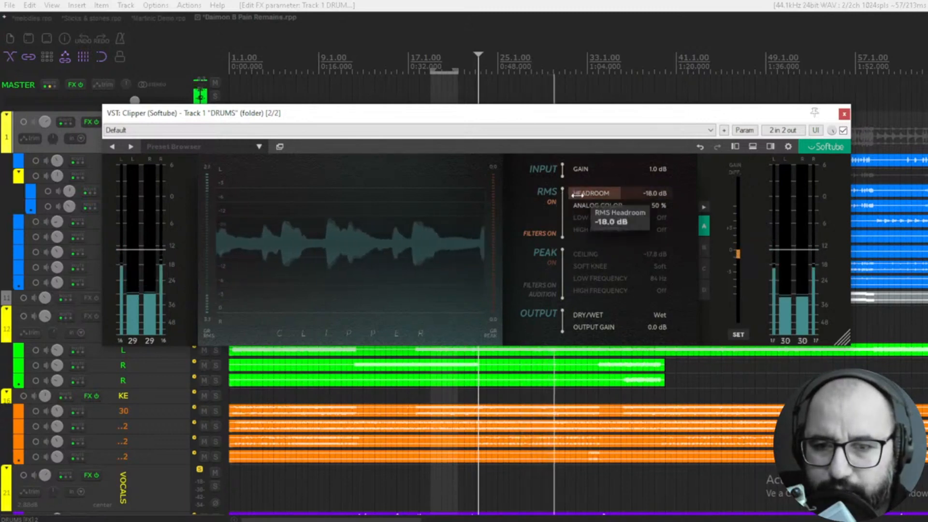
key("space")
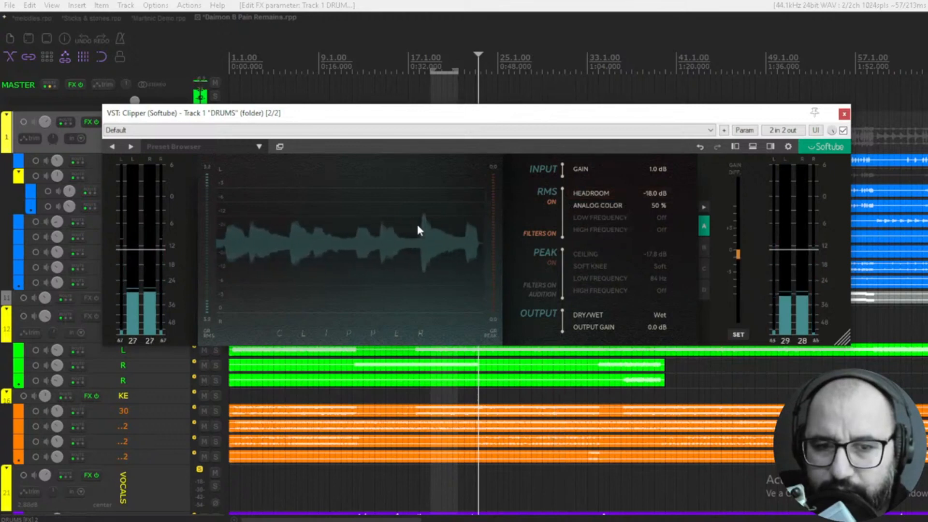
- Compare the drums with the RMS headroom raised to 0.1 dB and returned to -18.0 dB during playback
key("space")
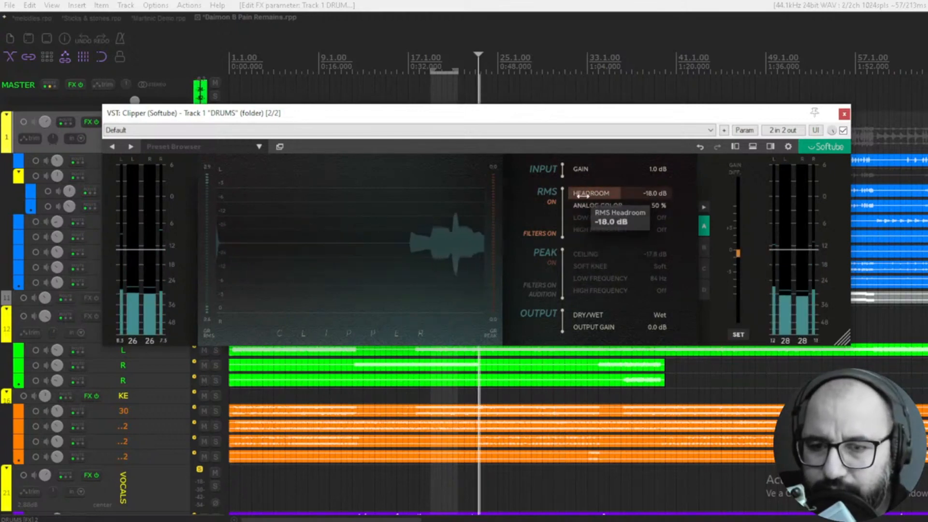
scroll(591, 195, "up", 10)
left_click_drag(590, 195, 623, 198)
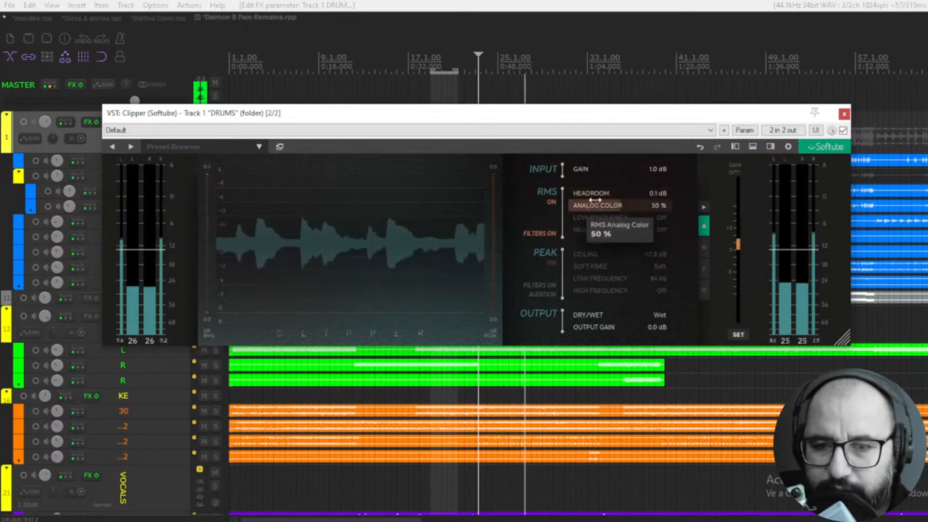
left_click_drag(615, 195, 451, 234)
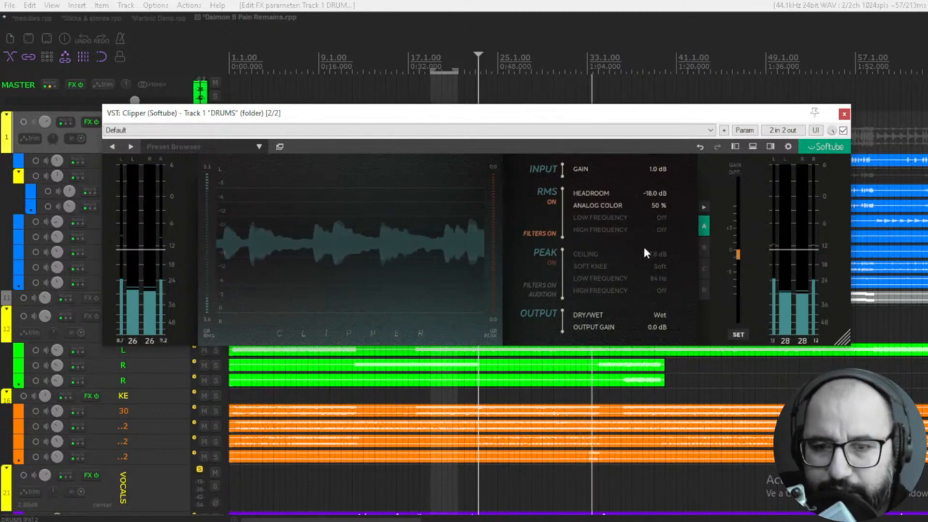
- Switch the Peak section back on and replay the drums through both clipping stages
left_click(552, 263)
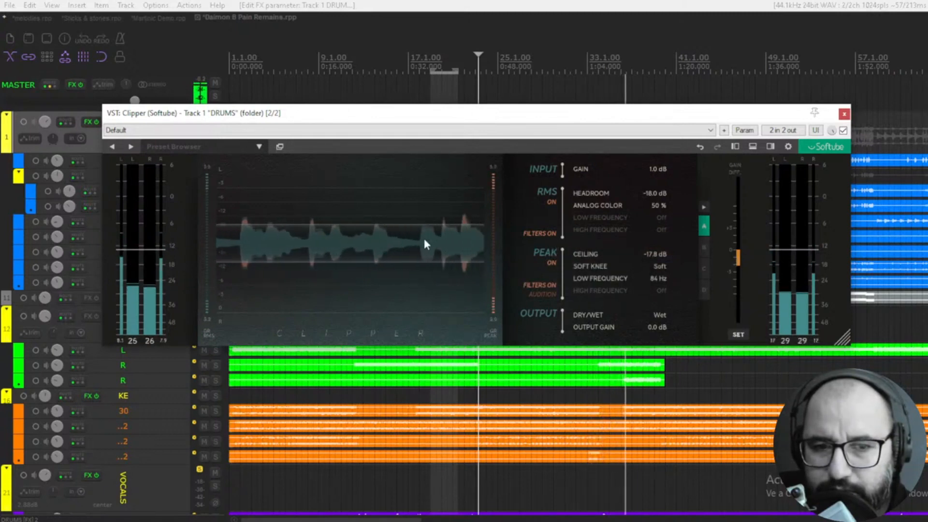
key("space")
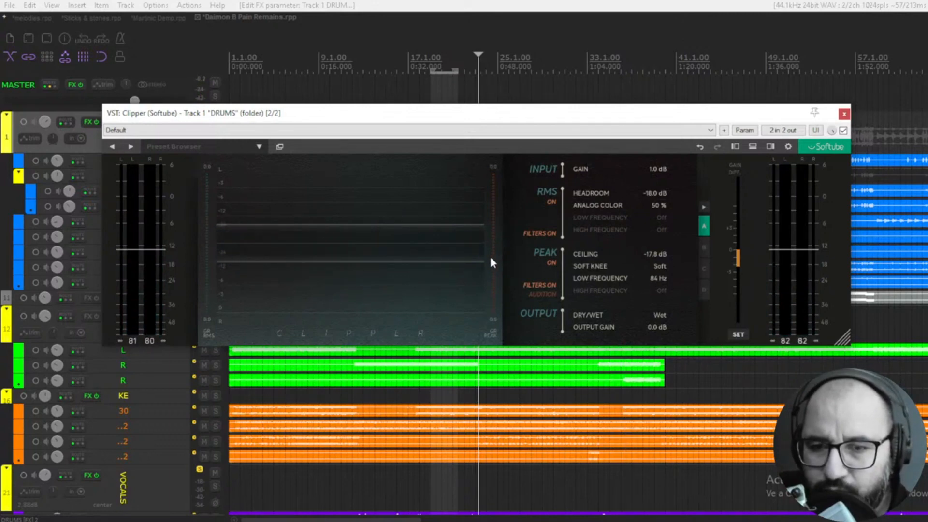
key("space")
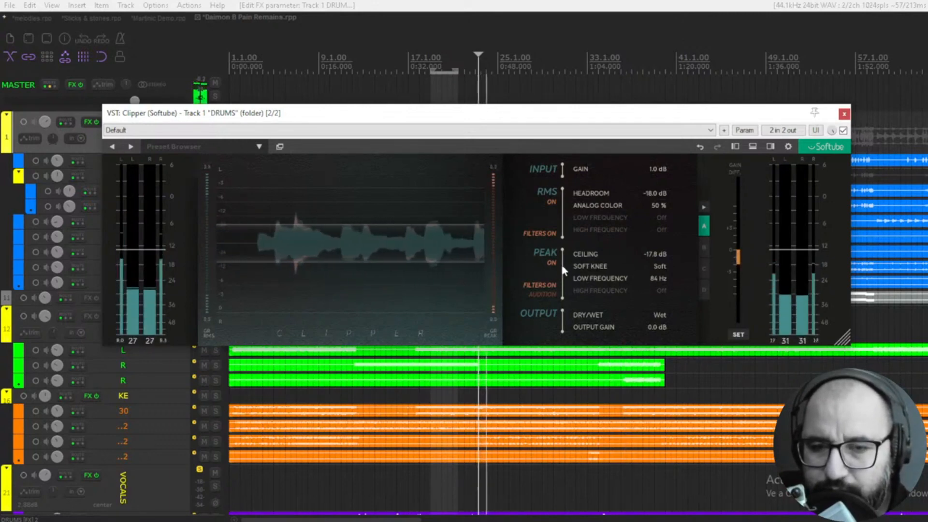
- Set RMS headroom to -8.7 dB, analog color to 99 % and low frequency to 124 Hz, and Peak low frequency to 120 Hz
left_click_drag(587, 193, 622, 196)
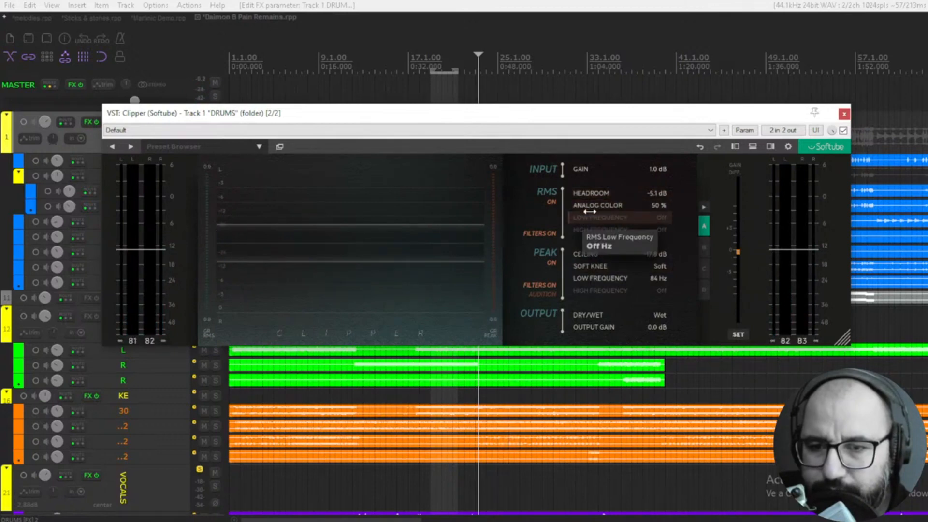
key("space")
mouse_move(613, 207)
left_mouse_down()
mouse_move(664, 211)
mouse_move(594, 194)
mouse_move(611, 194)
mouse_move(613, 226)
left_mouse_up()
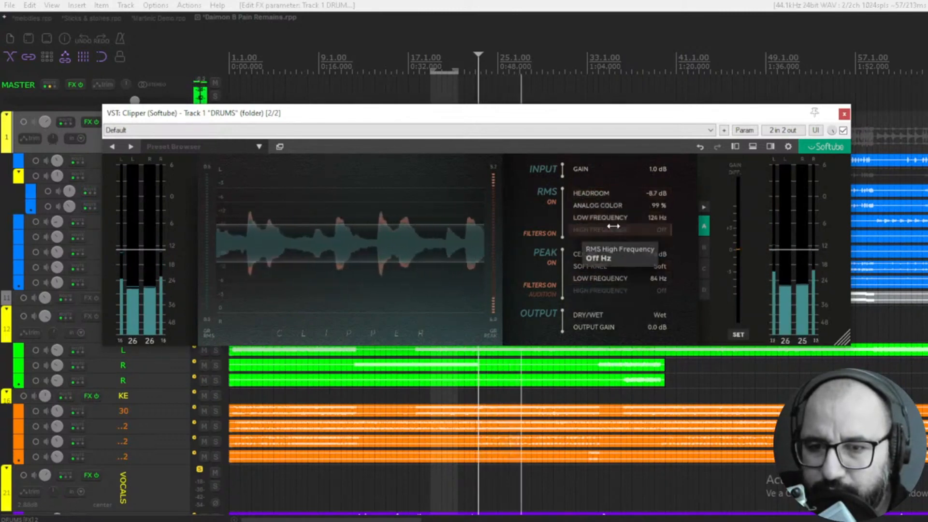
left_click_drag(577, 280, 576, 279)
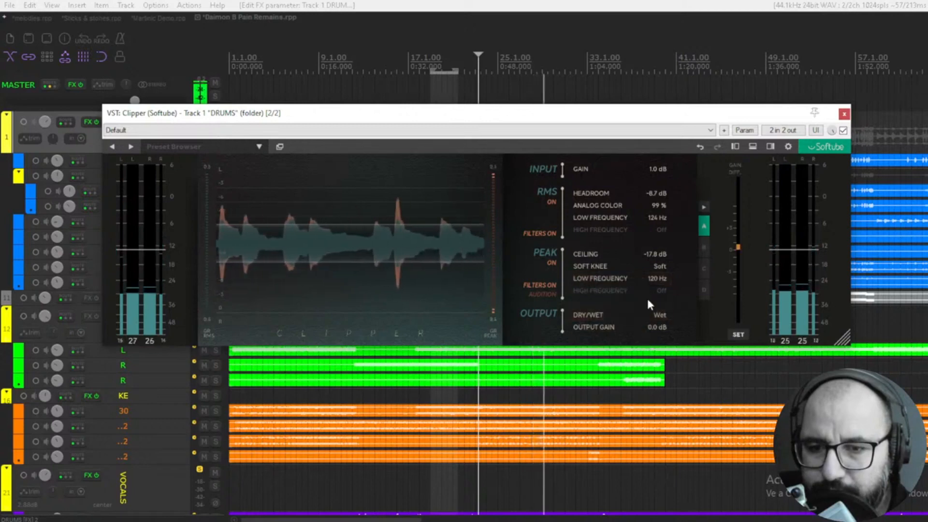
- Compare the drums with the Clipper bypassed and active, then stop playback
left_click(842, 130)
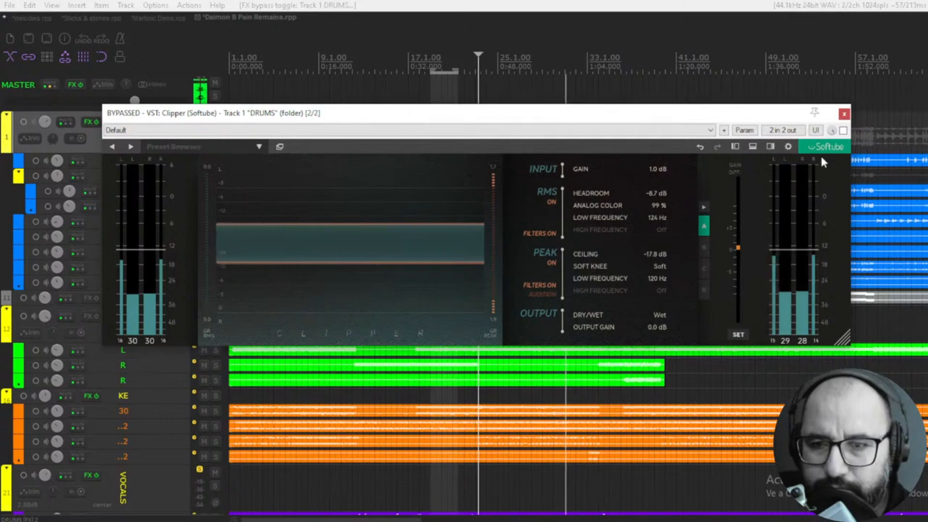
left_click(843, 130)
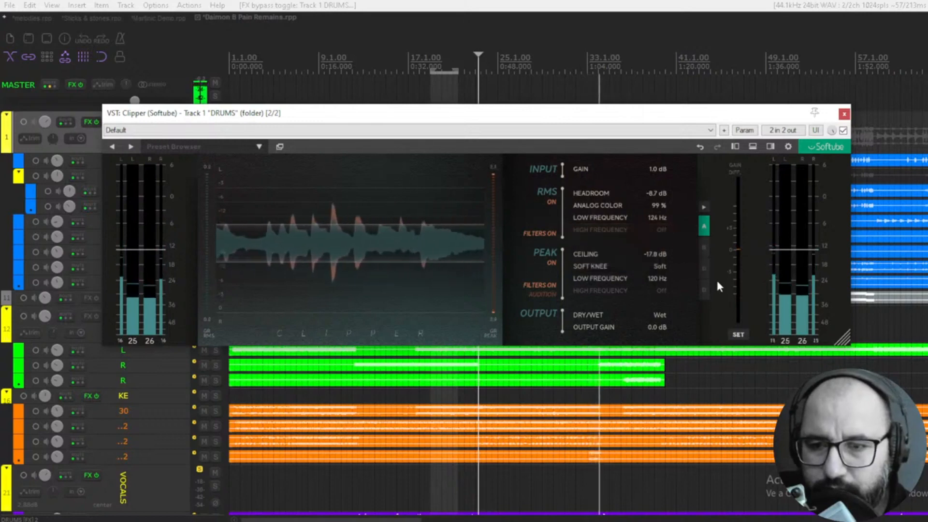
key("space")
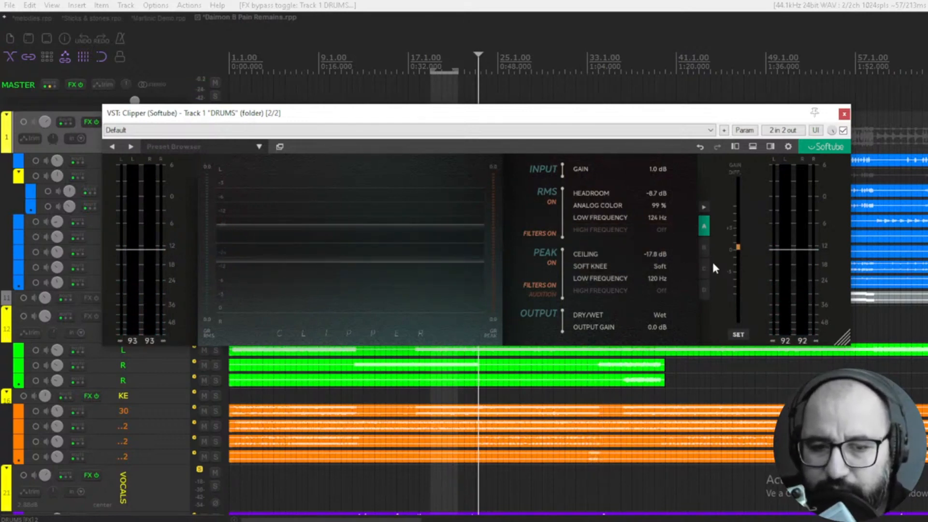
- Close the DRUMS Clipper and solo the KEYS-SYNTH folder instead of DRUMS, playing it briefly
left_click(843, 113)
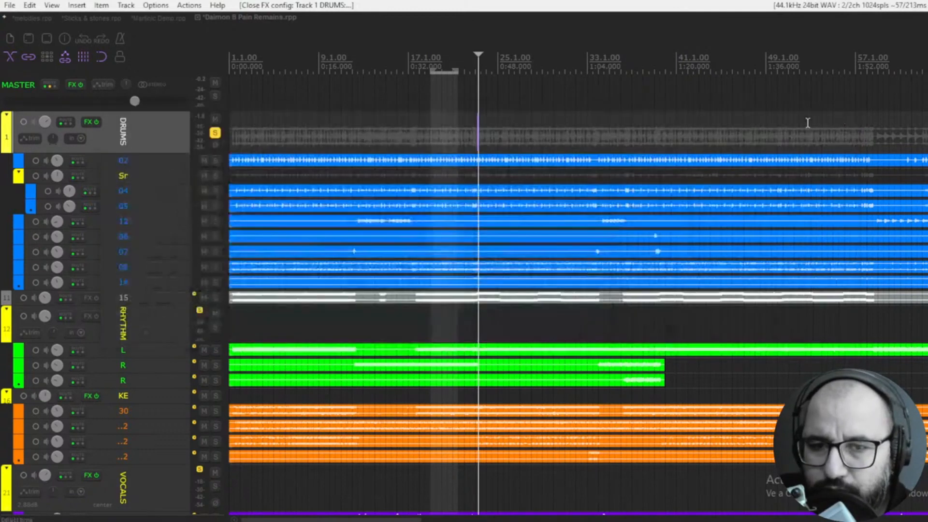
left_click(214, 134)
left_click(215, 395)
key("space")
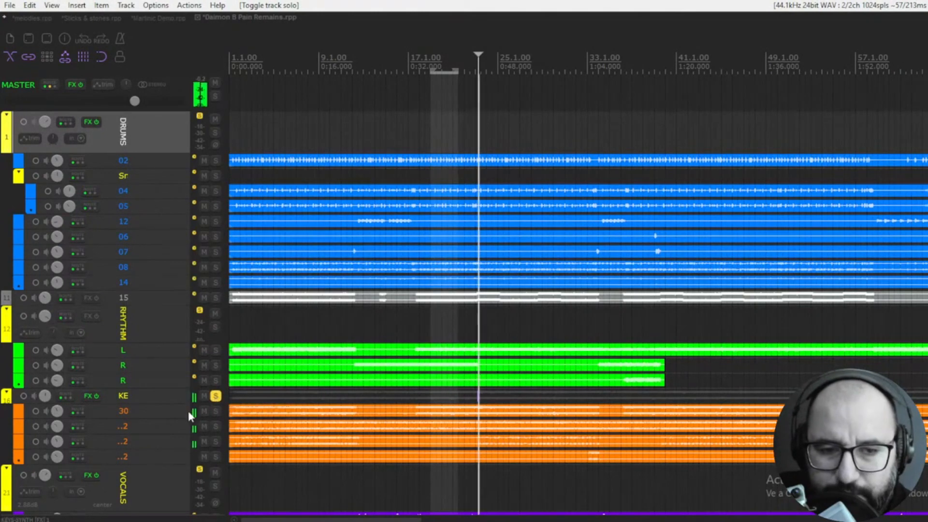
- Open the bypassed Clipper on the KEYS-SYNTH folder, play from just before bar 25, and activate the plugin
right_click(85, 395)
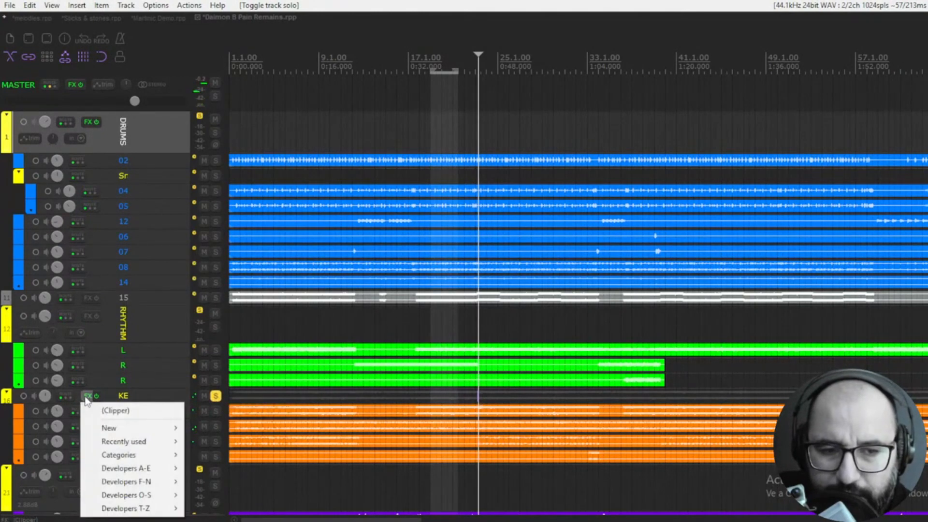
left_click(111, 409)
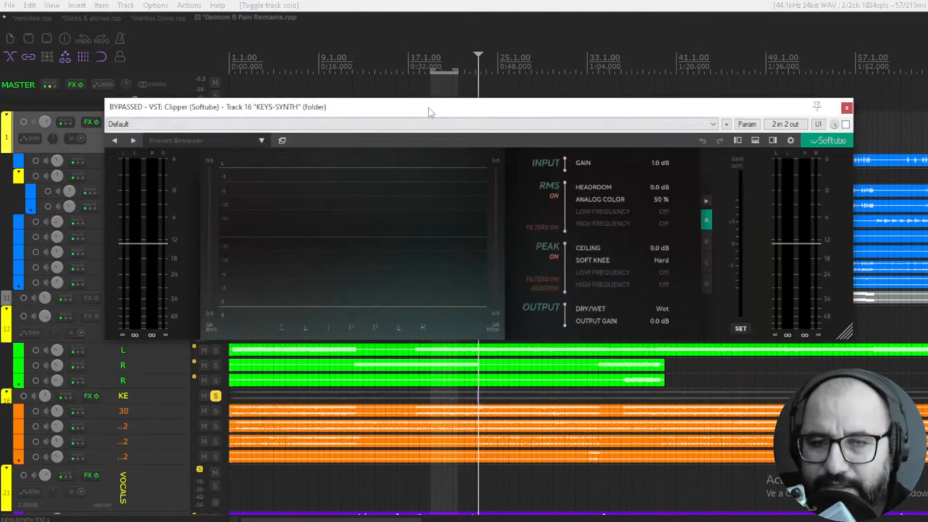
mouse_move(433, 109)
left_mouse_down()
mouse_move(428, 124)
mouse_move(424, 117)
left_mouse_up()
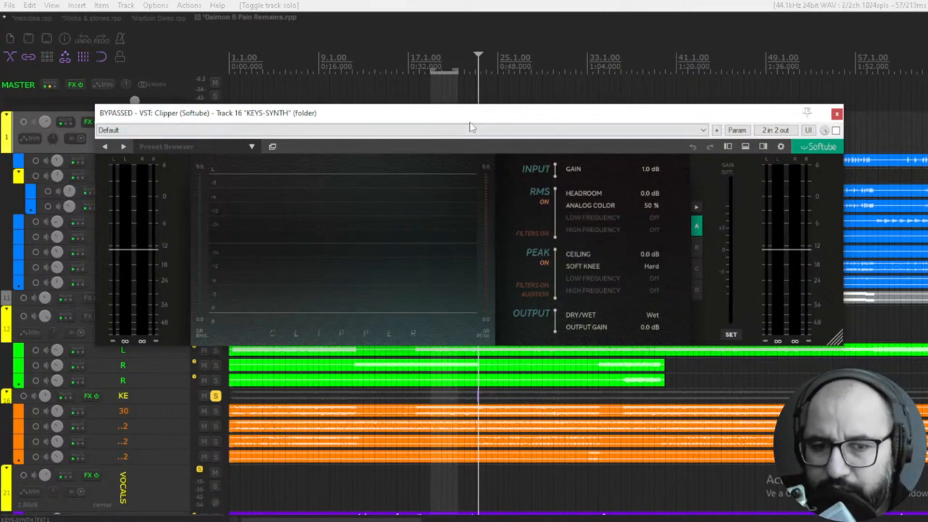
left_click(474, 70)
key("space")
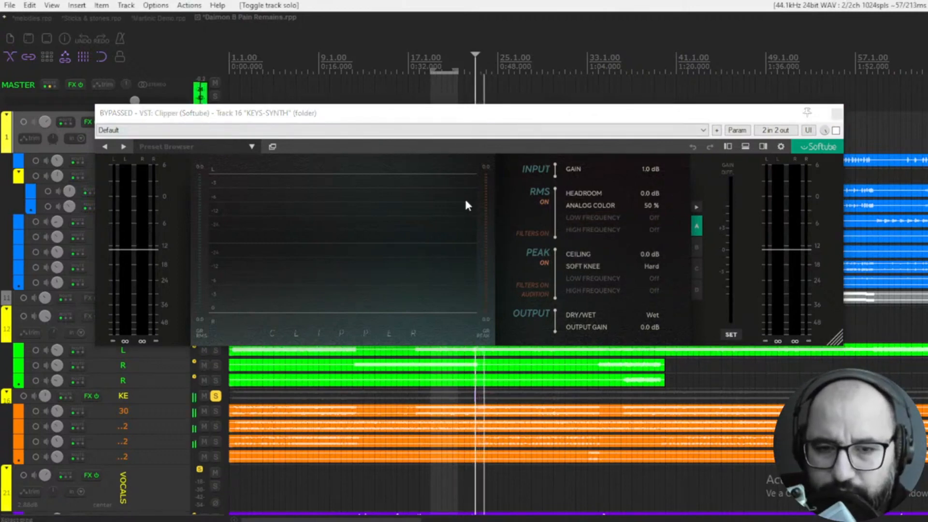
left_click(835, 130)
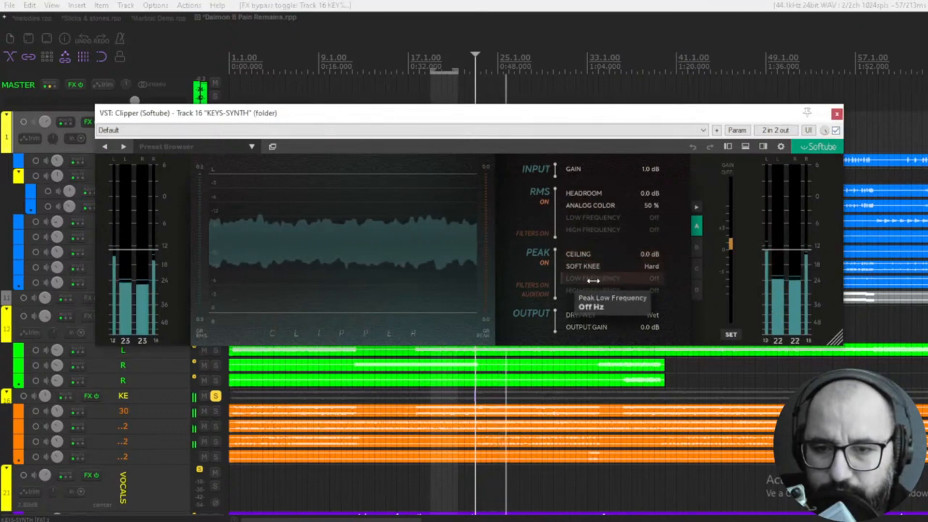
- Switch off the RMS section, lower the Peak ceiling to -24.0 dB, and set the soft knee to Soft
left_click(545, 203)
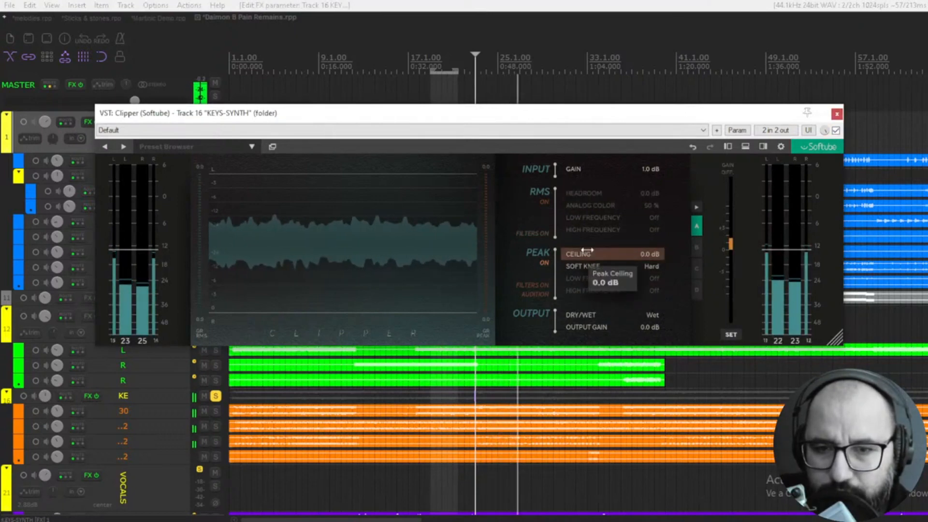
left_click_drag(627, 253, 520, 241)
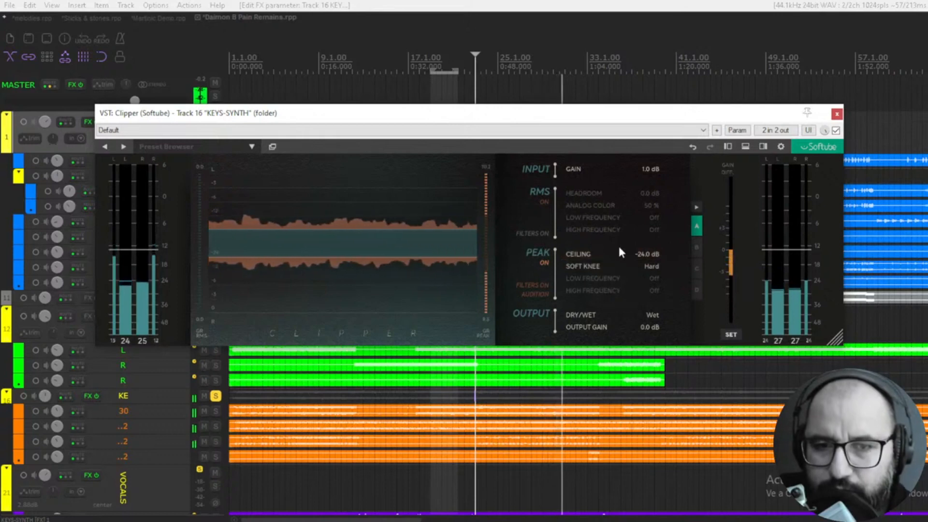
key("space")
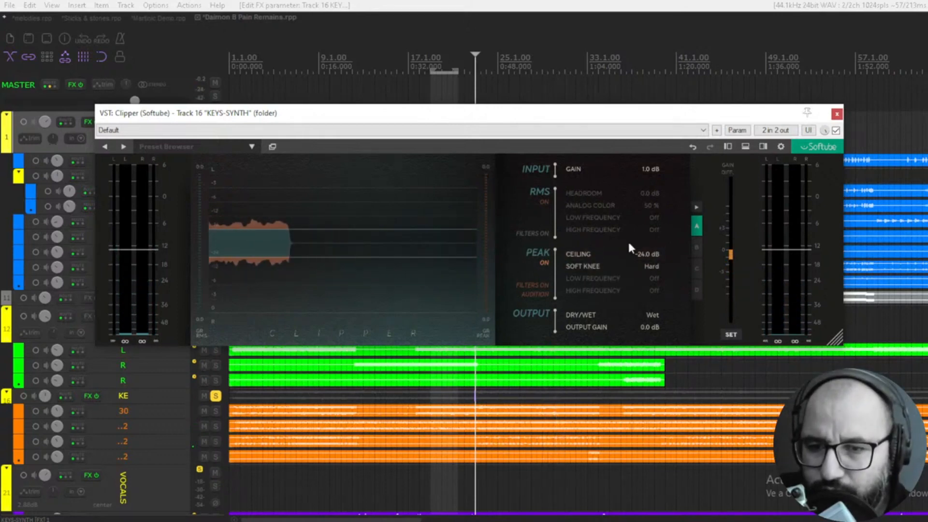
key("space")
left_click_drag(642, 266, 677, 274)
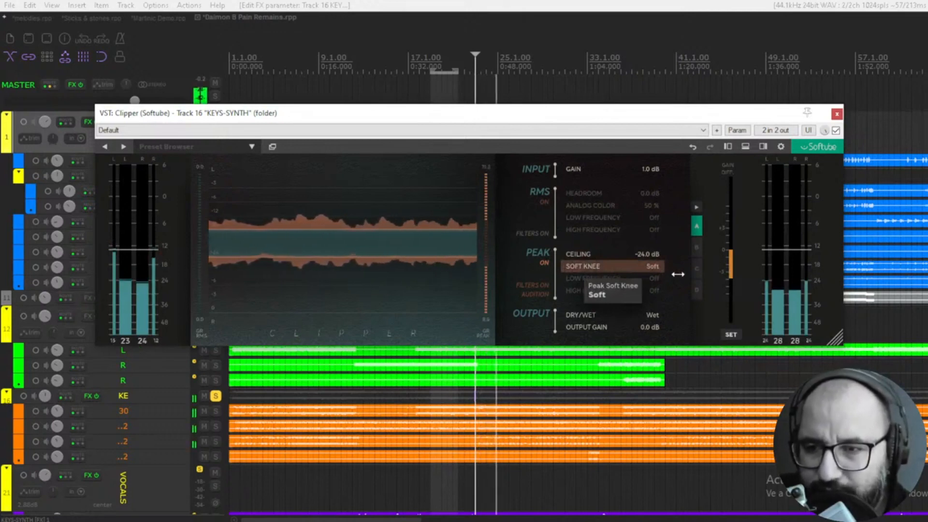
- Compare the synths with the Clipper bypassed and active from the same playback position
left_click(835, 131)
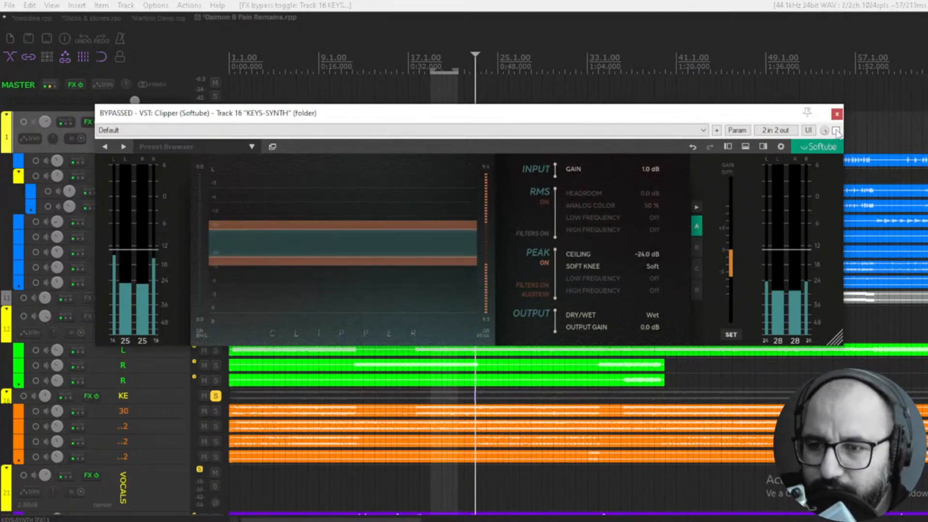
key("space")
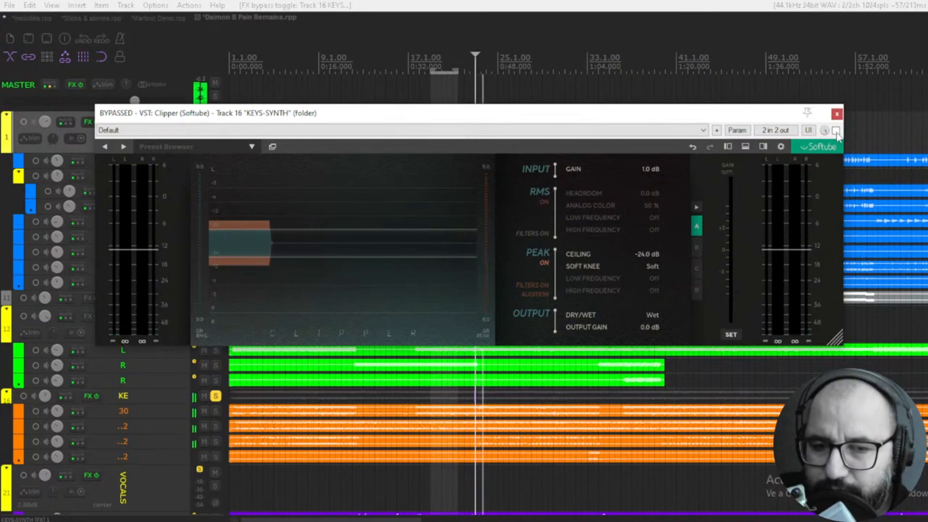
left_click(835, 131)
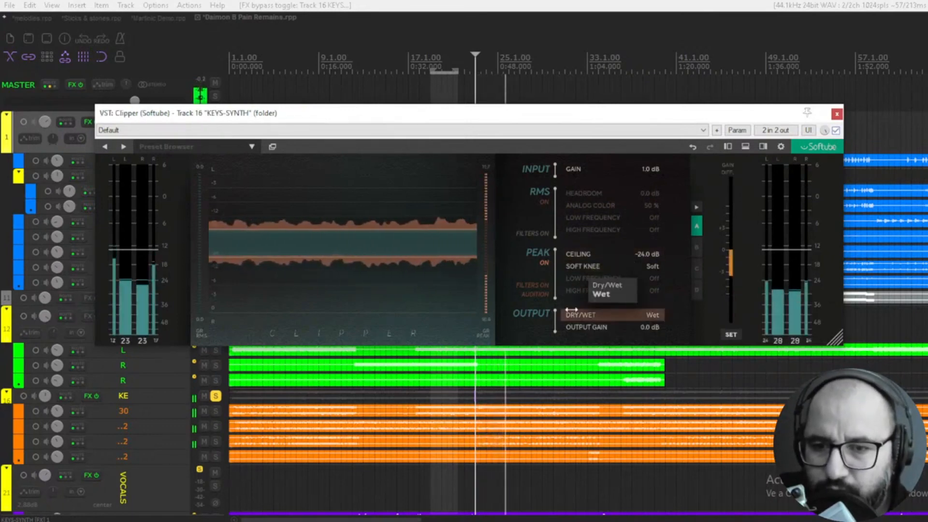
- Enable the Peak filters and switch the RMS section back on for the synths
left_click_drag(564, 281, 514, 289)
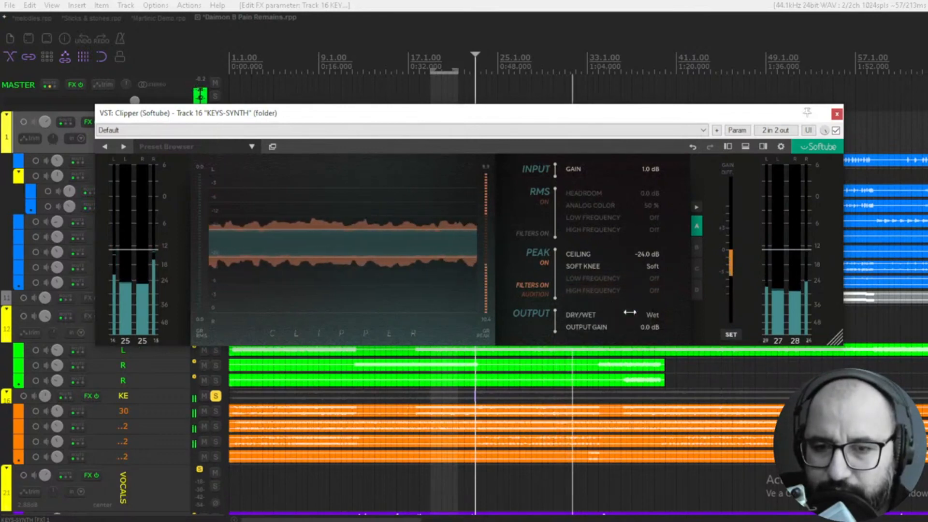
left_click(545, 202)
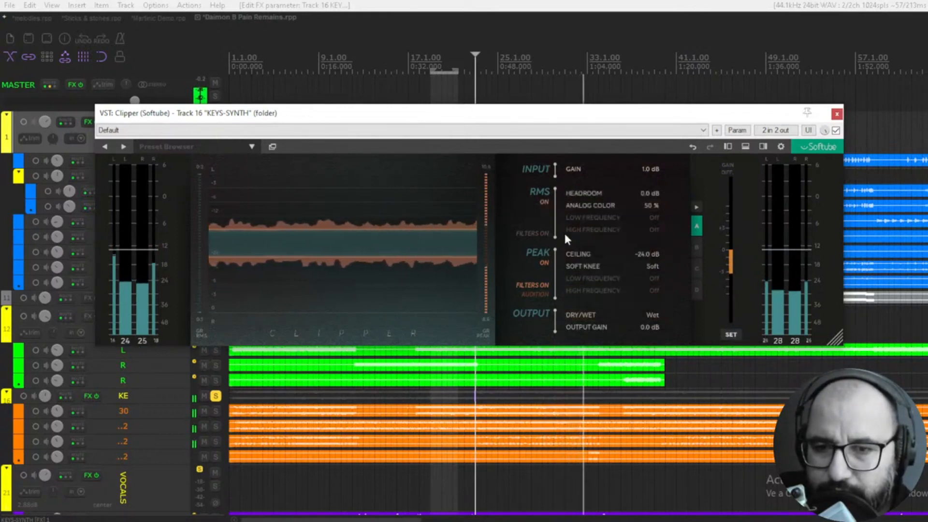
- Set the RMS analog color to 100 % and compare the synths with the Clipper bypassed and active
left_click_drag(563, 209, 663, 205)
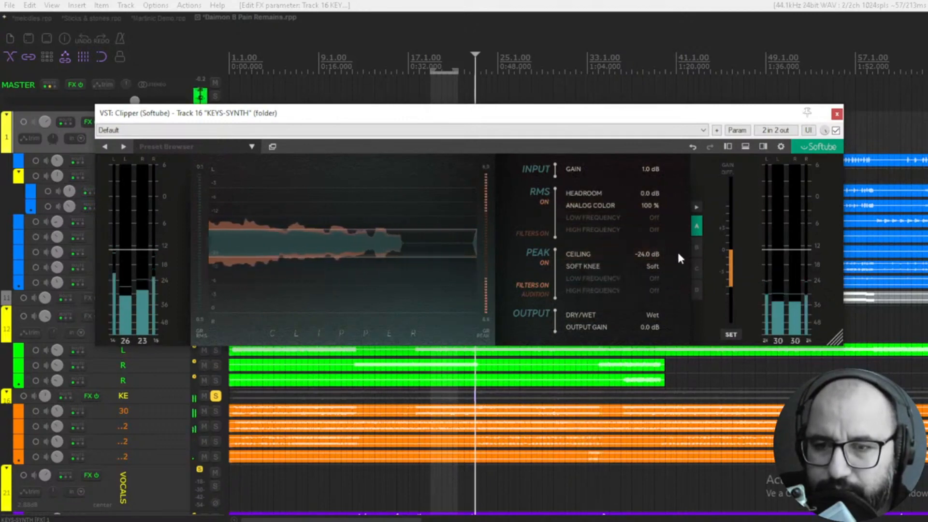
left_click(835, 130)
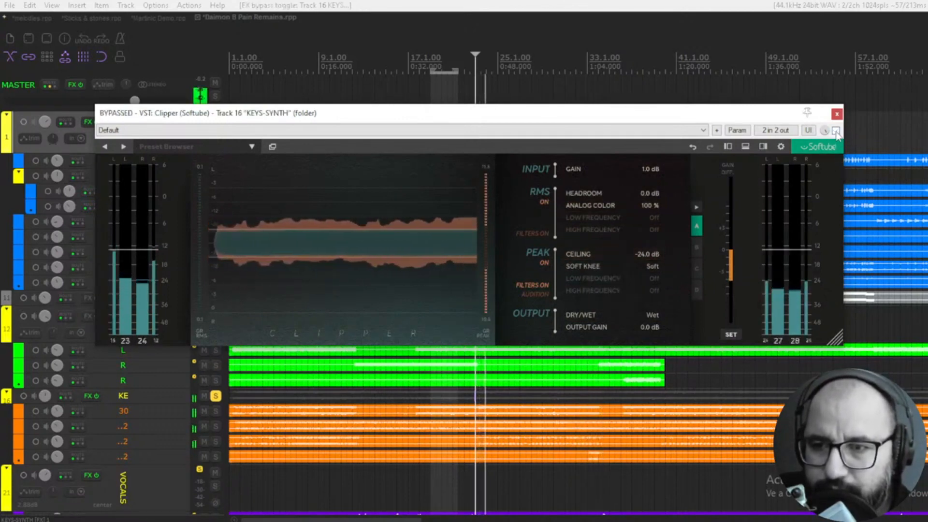
left_click(835, 130)
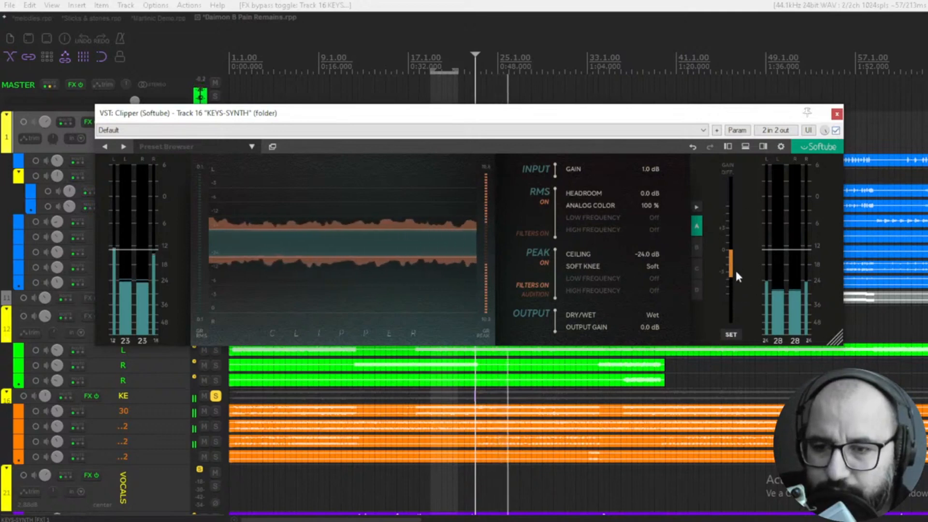
- Replay the synths from the same position and raise the Clipper's output gain to 3.6 dB
key("space")
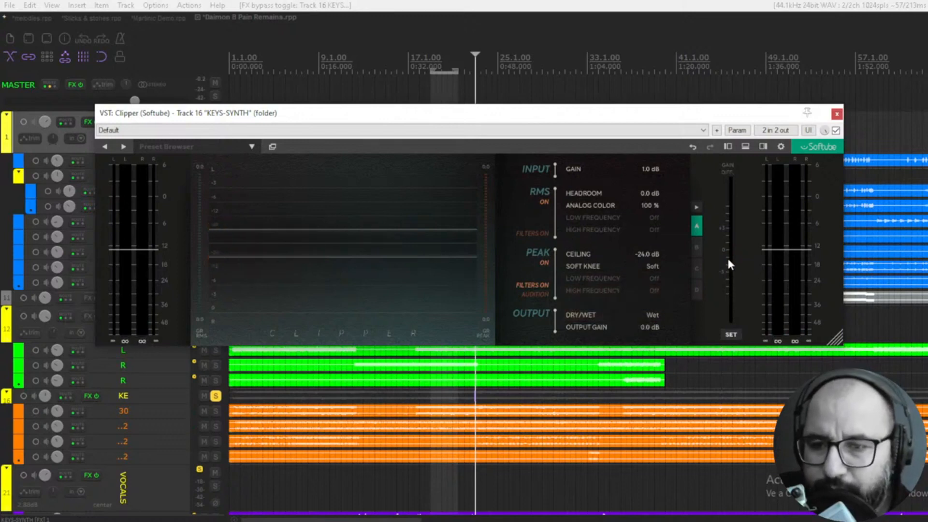
key("space")
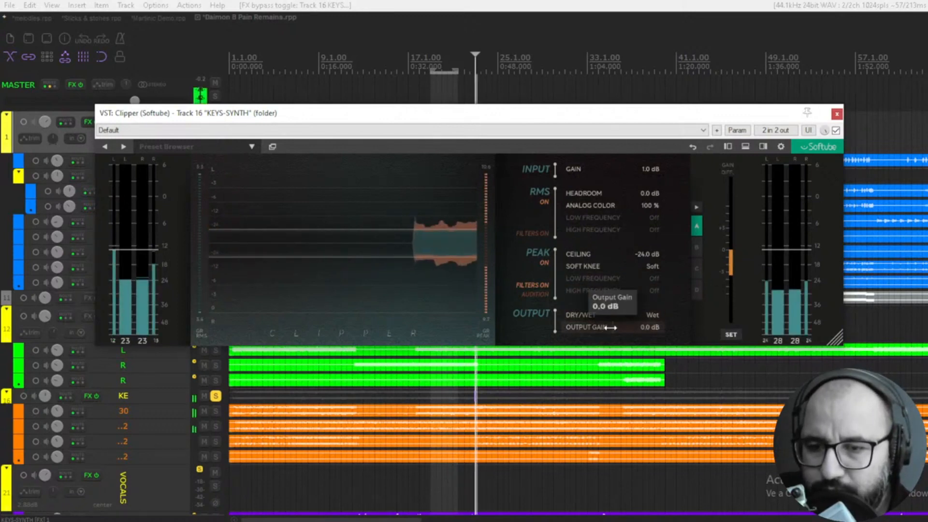
mouse_move(609, 331)
left_mouse_down()
mouse_move(624, 328)
mouse_move(611, 329)
left_mouse_up()
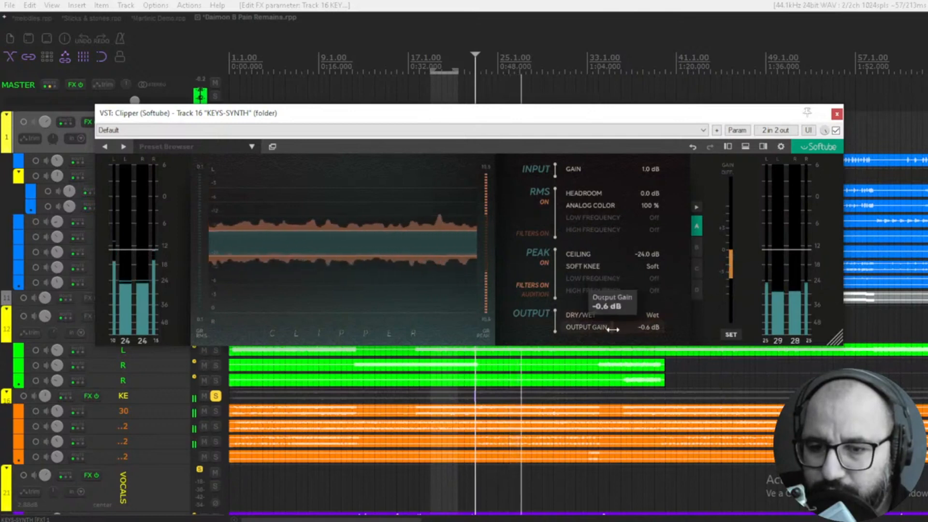
scroll(612, 329, "down", 3)
left_click_drag(614, 330, 619, 330)
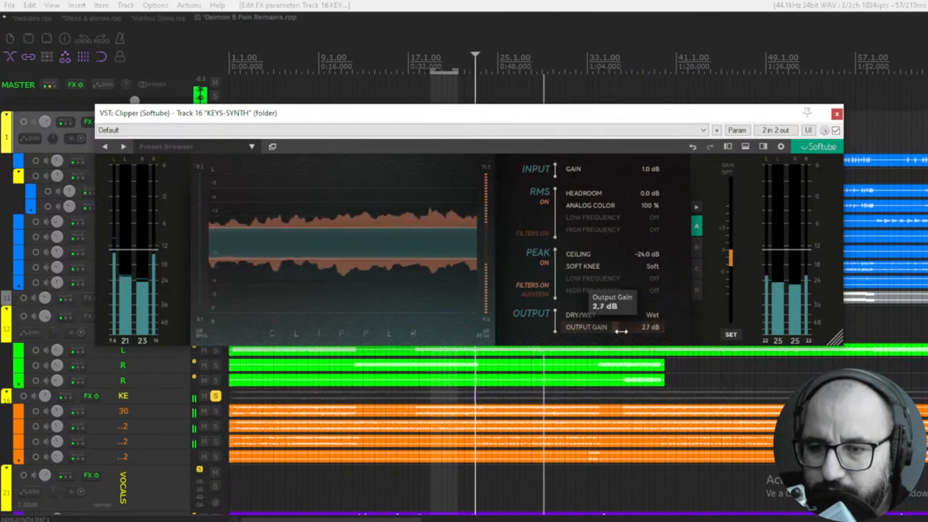
left_click_drag(622, 331, 624, 331)
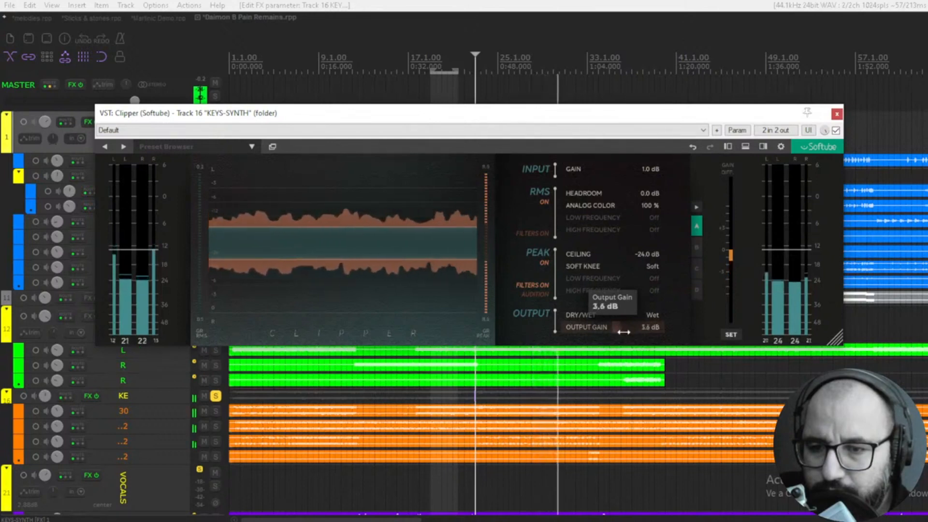
- Compare the synths with the Clipper bypassed and active, and lower the output gain to 2.7 dB
left_click(836, 130)
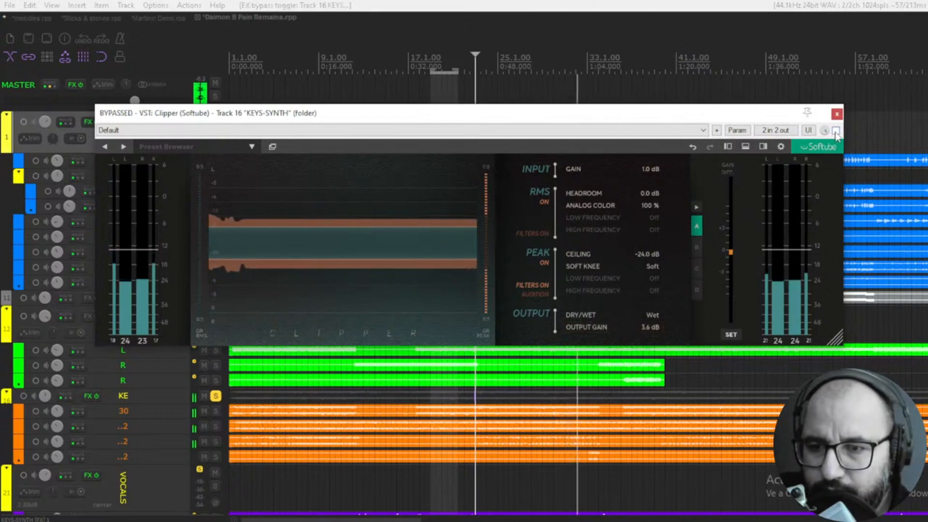
left_click(835, 130)
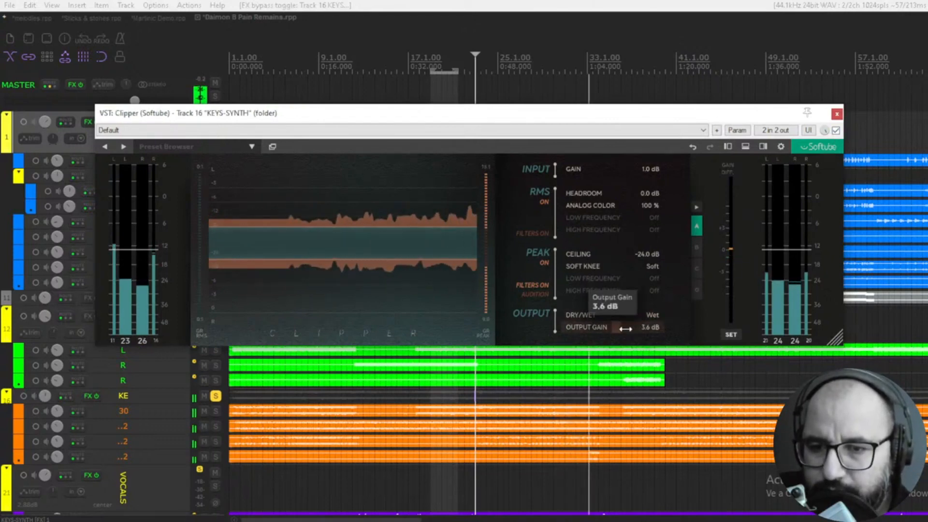
key("space")
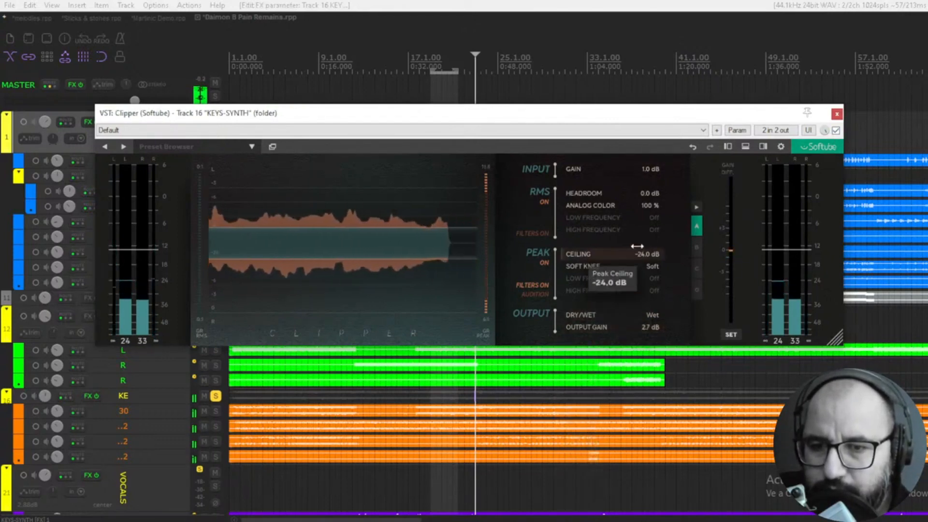
- Replay the synths, set the RMS headroom to -18.0 dB, and compare the Clipper bypassed and active
key("space")
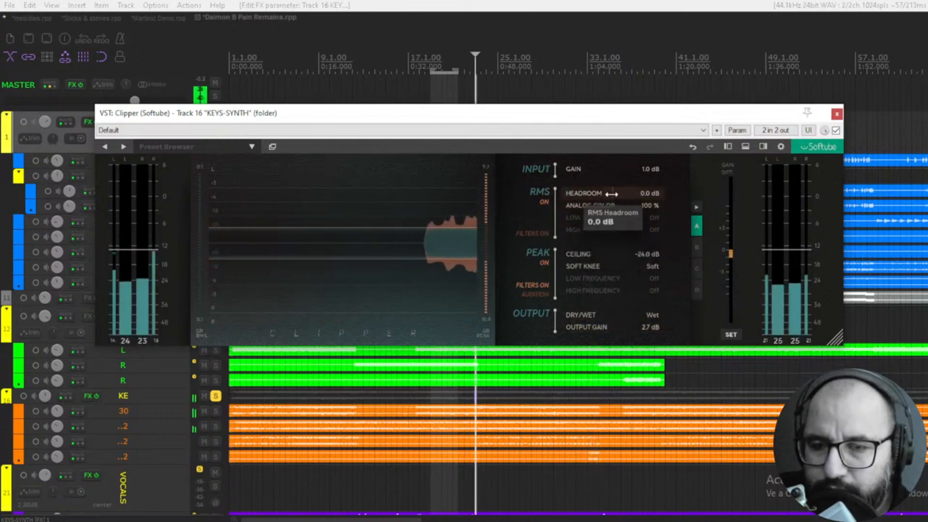
left_click_drag(611, 194, 548, 194)
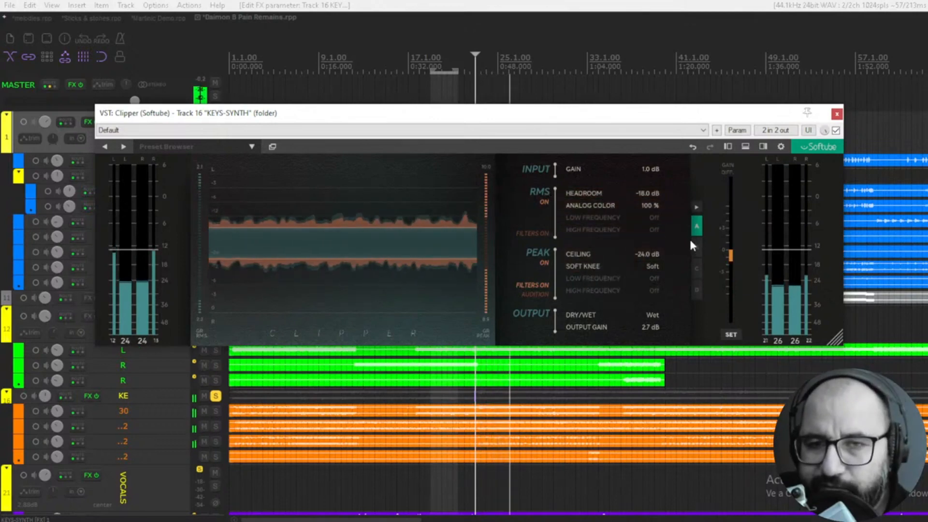
left_click(835, 131)
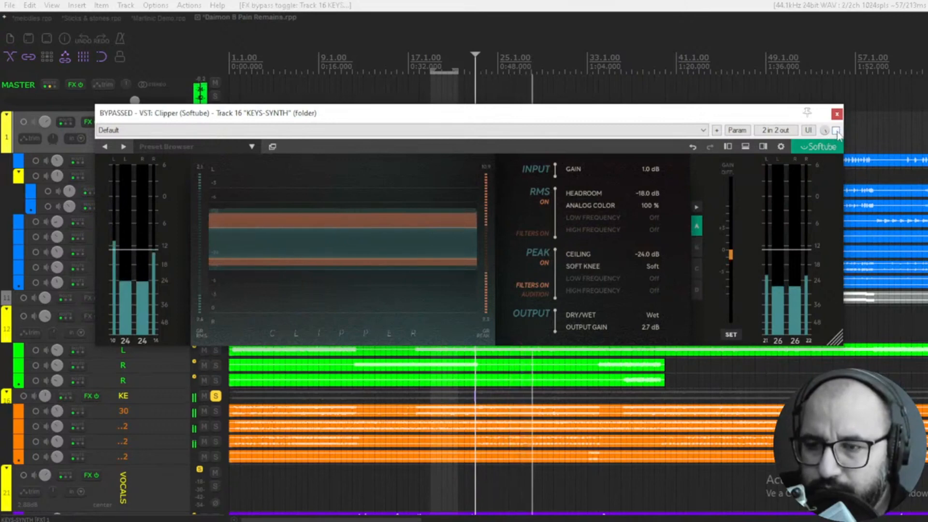
left_click(836, 131)
- Close the Clipper, unsolo the KEYS-SYNTH folder, and move on to the bypassed Widener on the soloed VOCALS folder
key("space")
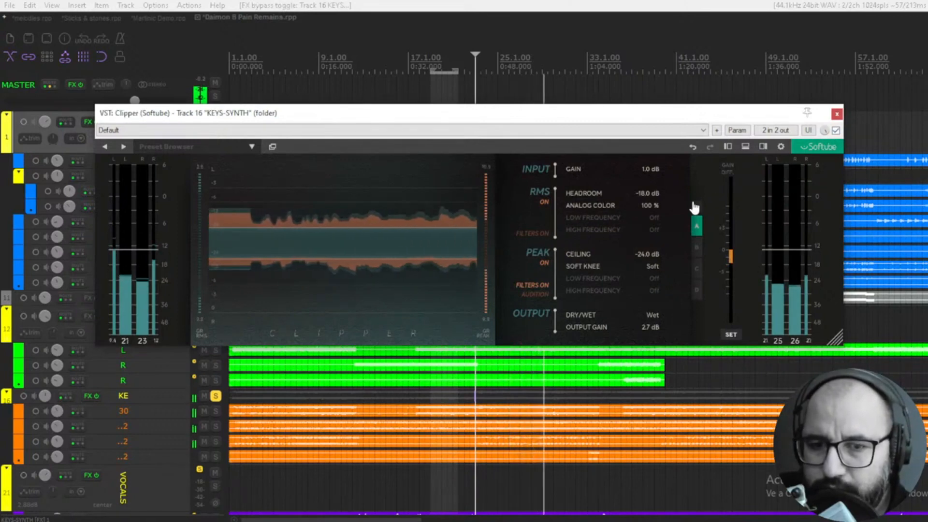
left_click(836, 114)
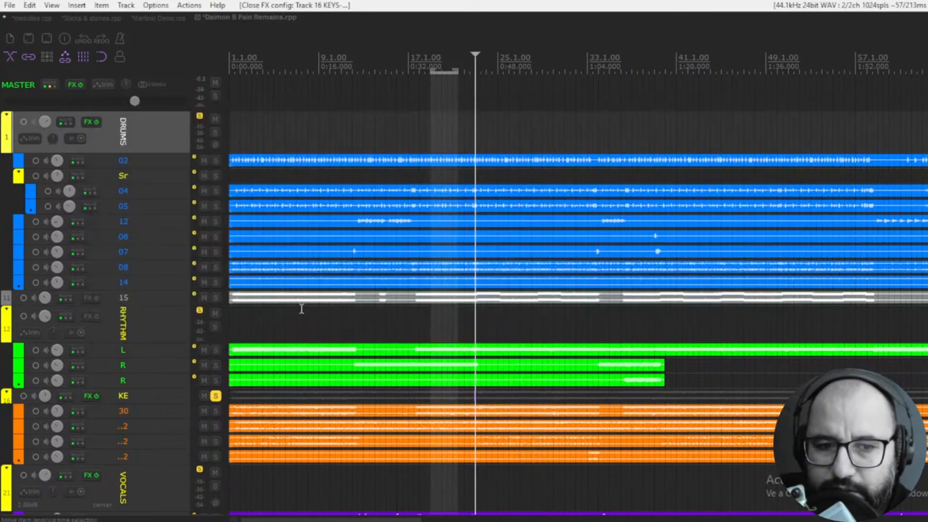
left_click(216, 397)
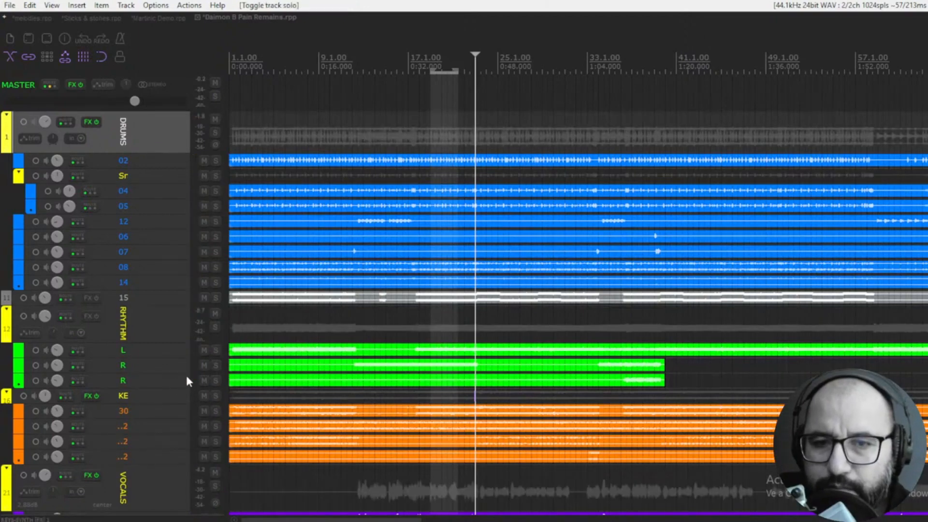
scroll(186, 377, "down", 4)
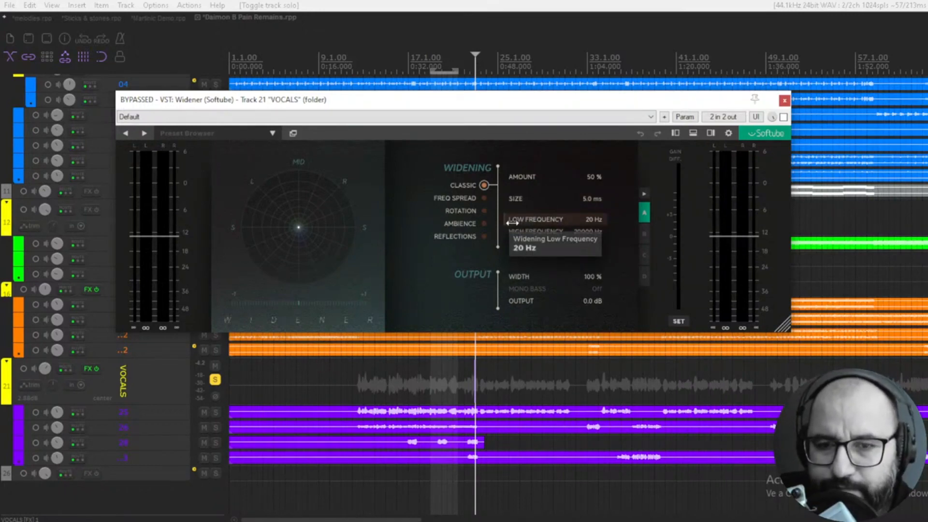
- Try the Widener's low frequency at 24 Hz and mono bass at 105 Hz, and restore them to 20 Hz and Off
mouse_move(513, 220)
left_mouse_down()
mouse_move(532, 226)
mouse_move(508, 223)
left_mouse_up()
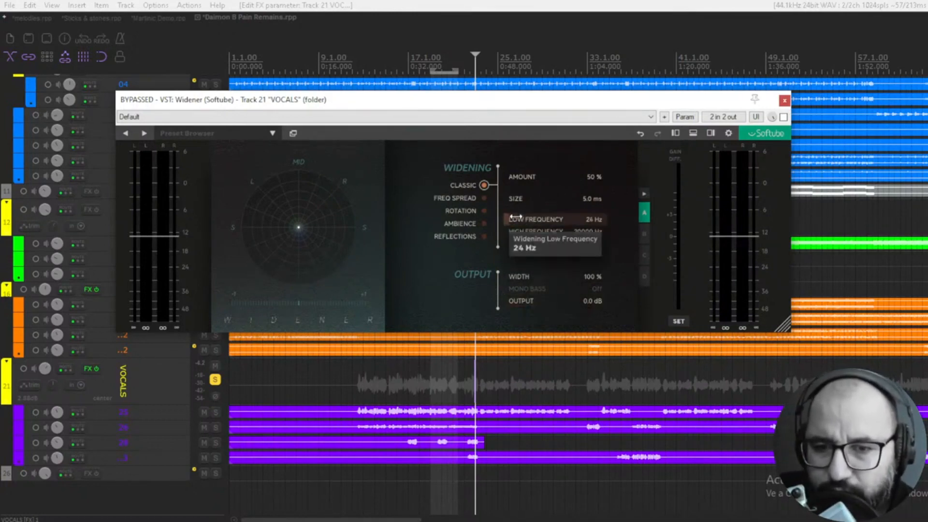
left_click_drag(521, 219, 520, 219)
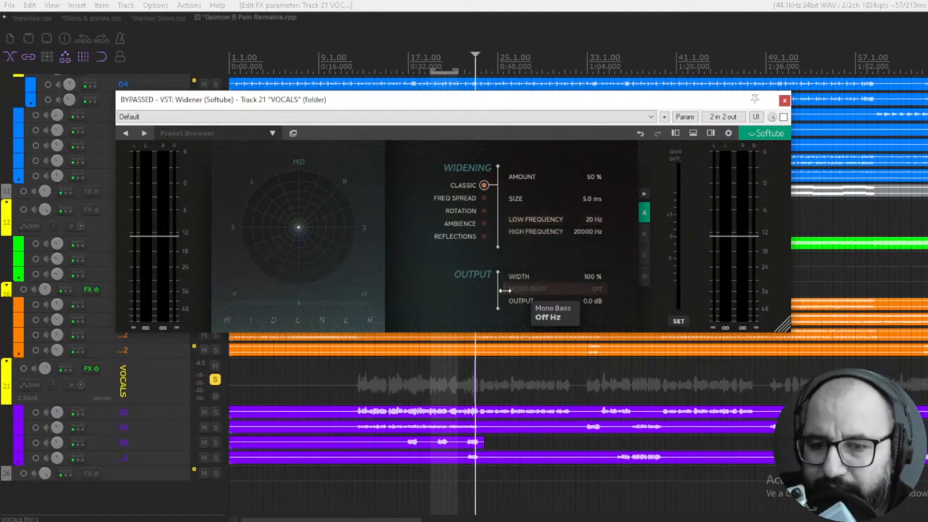
left_click_drag(507, 289, 540, 289)
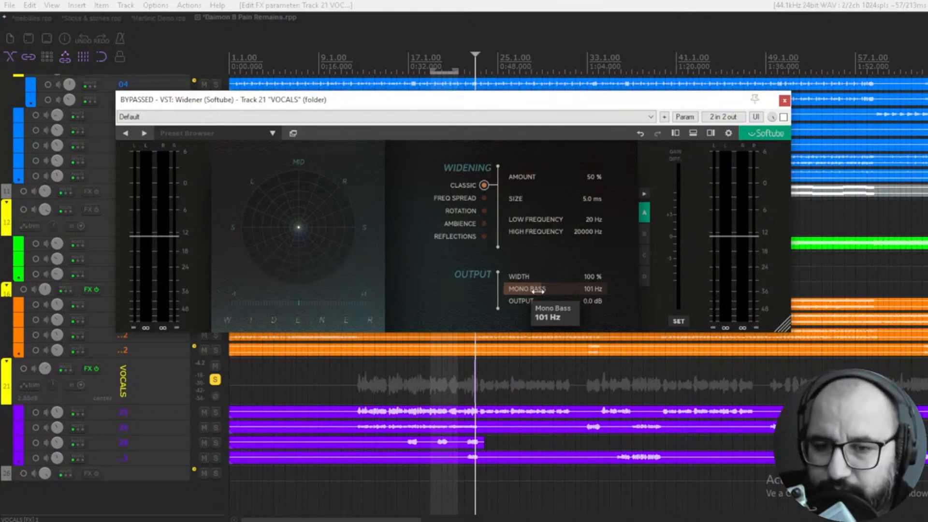
scroll(538, 290, "up", 2)
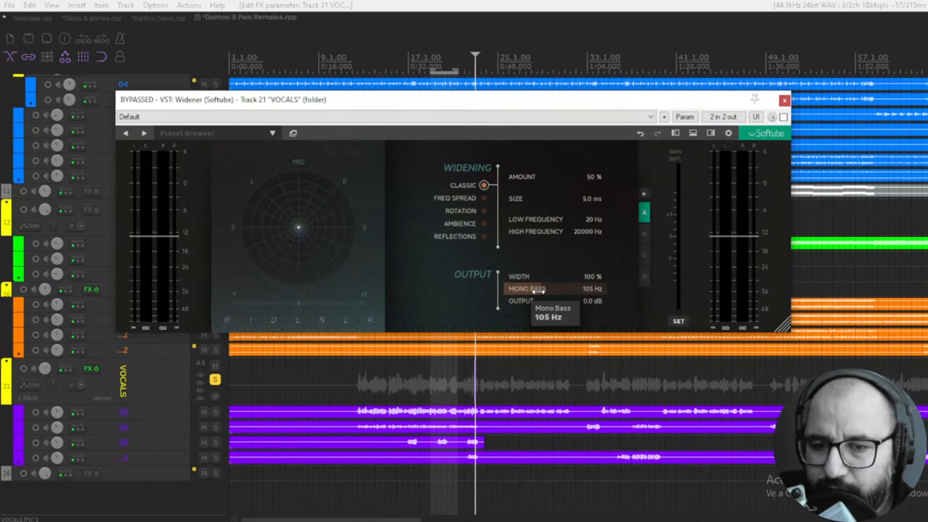
left_click_drag(538, 291, 462, 313)
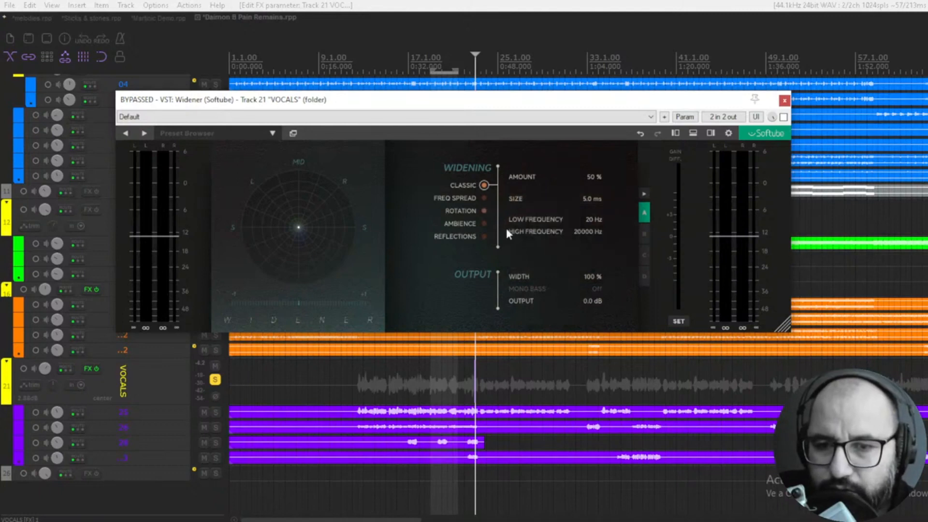
- Go through the Freq Spread, Rotation, Ambience and Reflections modes, trying a Rotation emphasis of 3294 Hz, and return to Classic
left_click(483, 198)
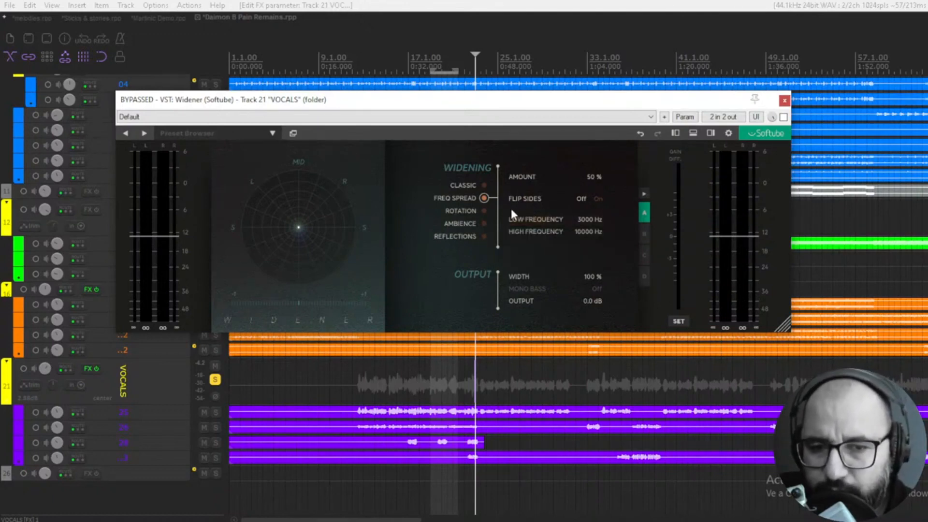
left_click(484, 212)
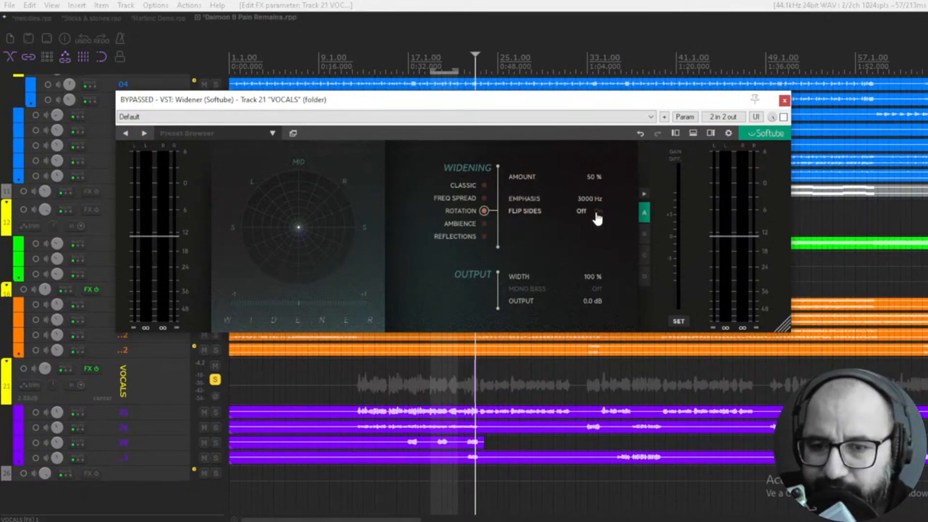
left_click_drag(589, 198, 563, 207)
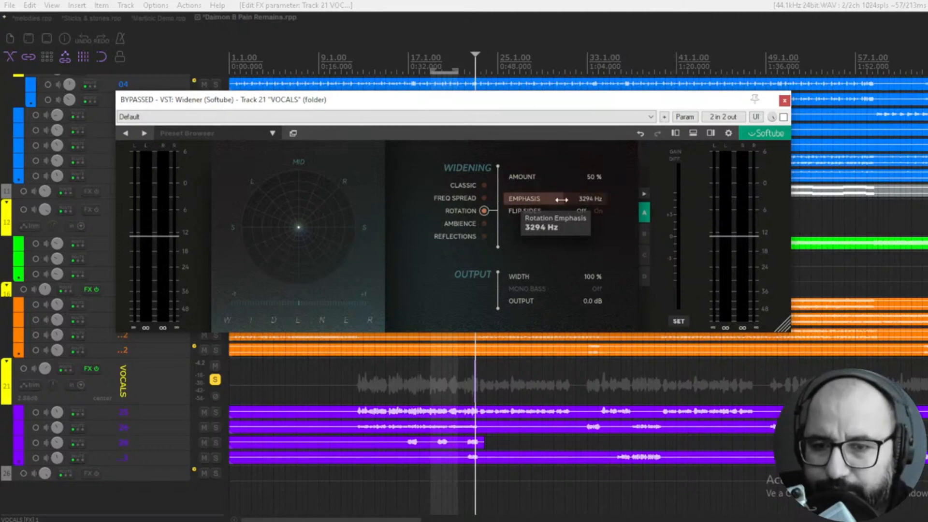
left_click(483, 225)
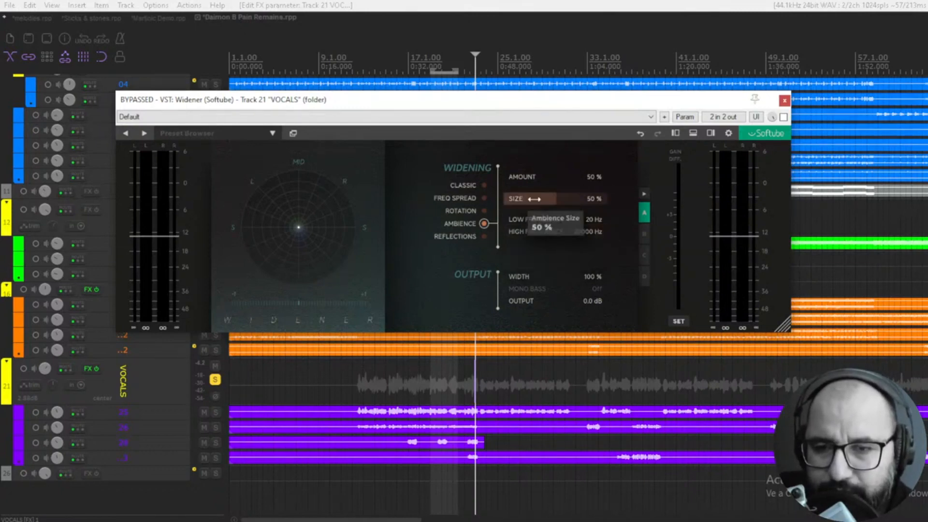
left_click(483, 236)
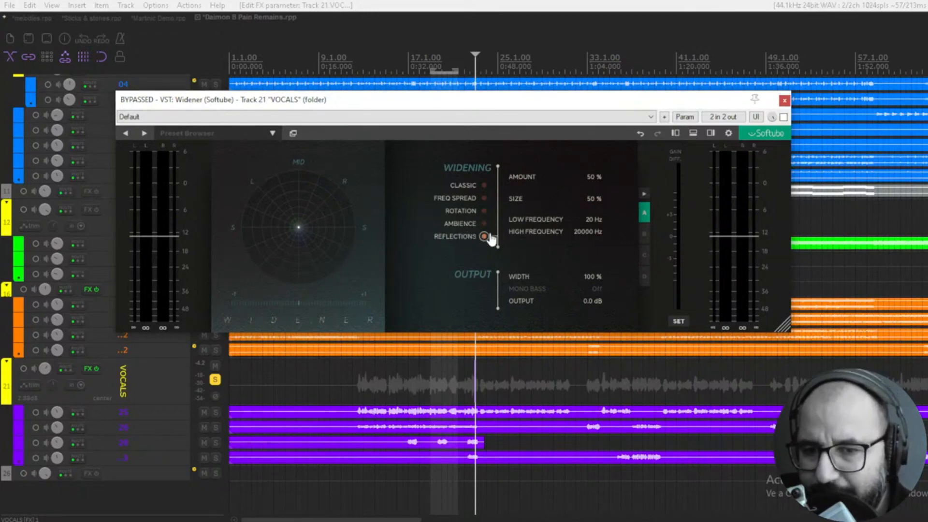
left_click(483, 185)
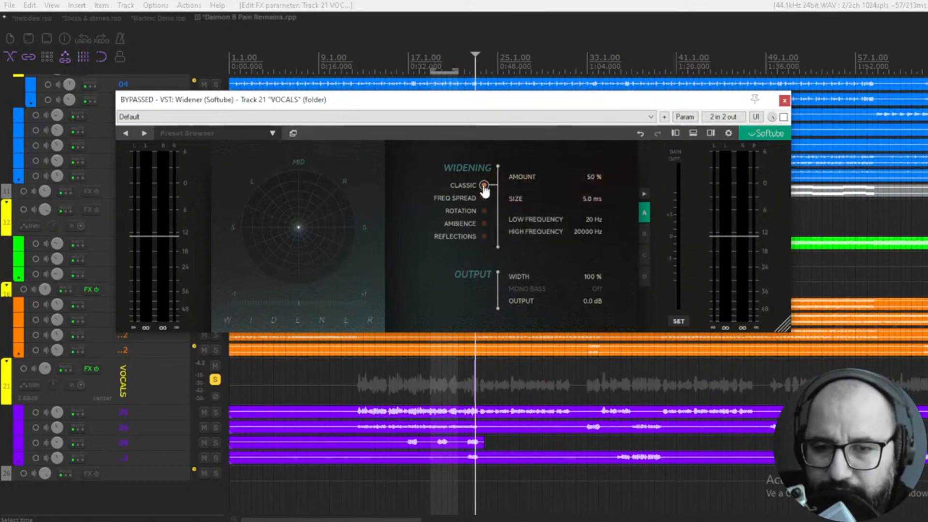
- Activate the Widener in Classic mode, play the vocals from just before bar 25, and compare them bypassed and active
left_click(783, 117)
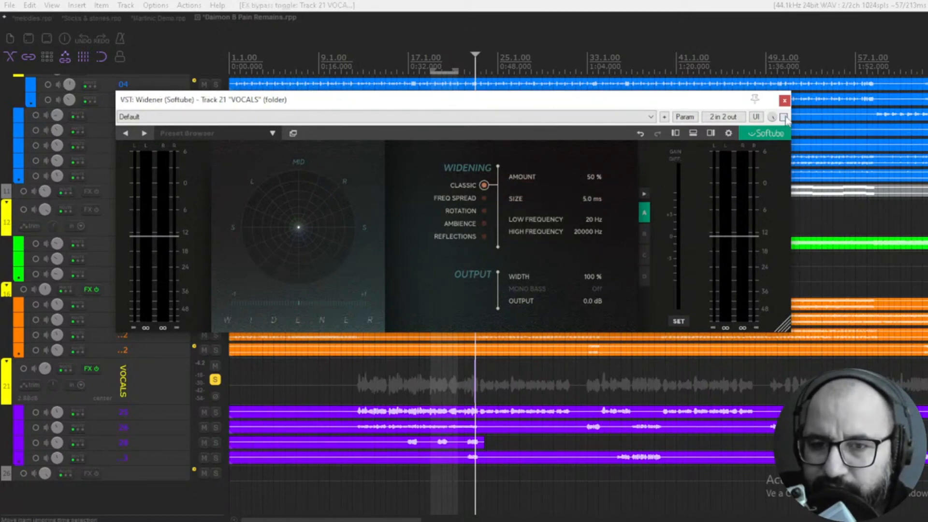
key("space")
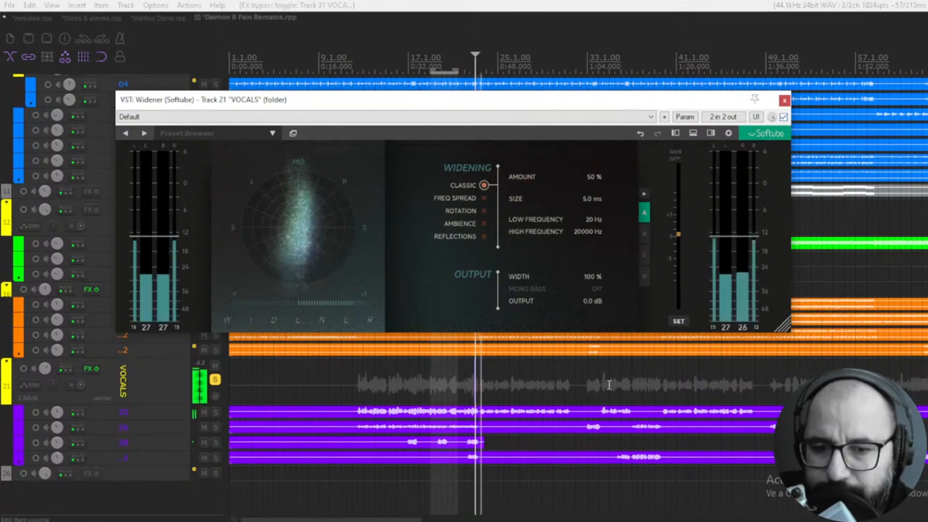
key("space")
left_click(503, 413)
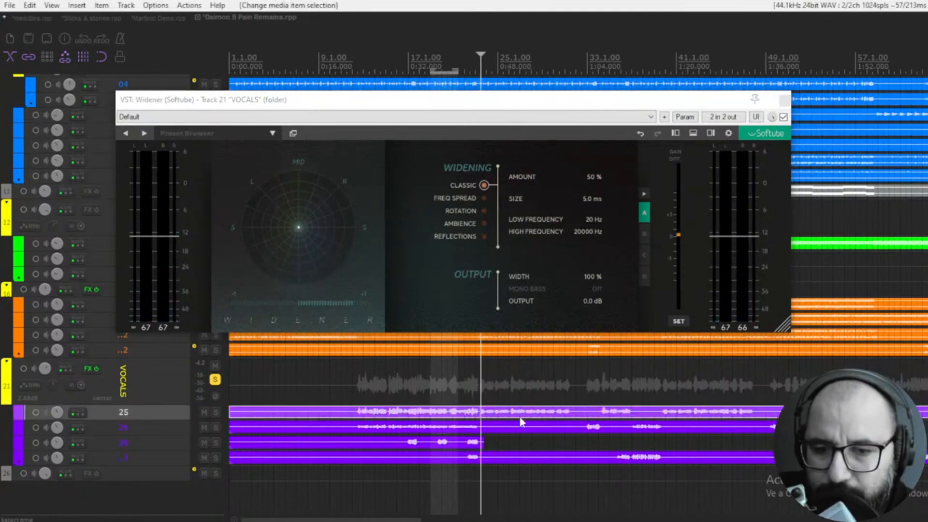
key("space")
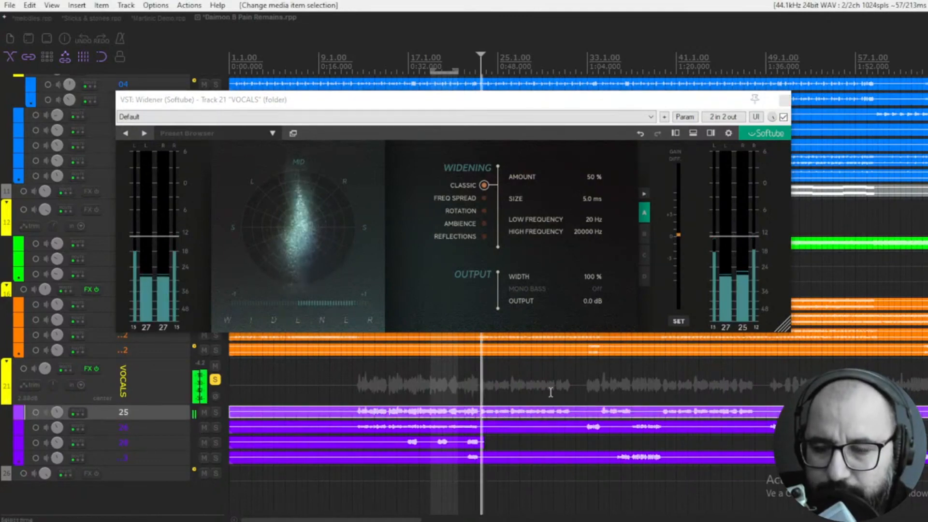
left_click(783, 117)
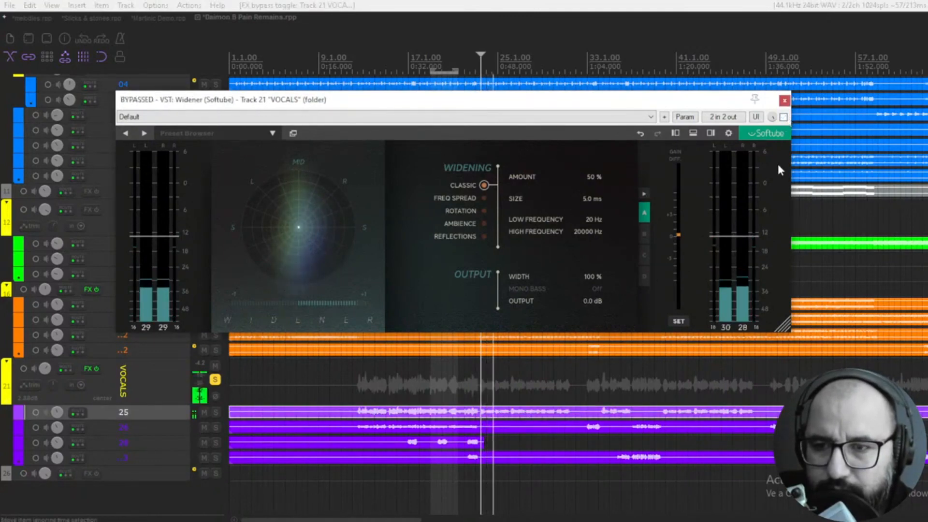
left_click(783, 117)
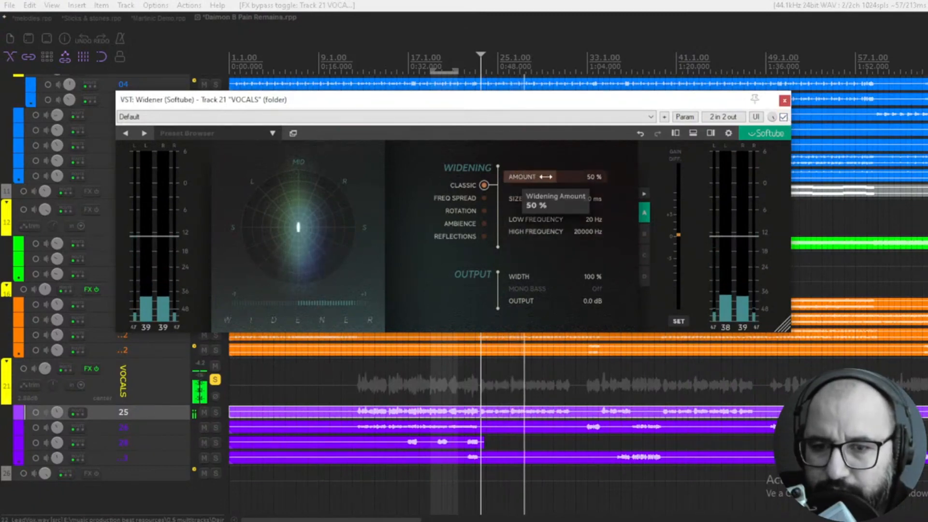
- Raise the Widener's Classic amount to 100 % and its size to 9.3 ms during playback, and stop
left_click_drag(545, 177, 613, 176)
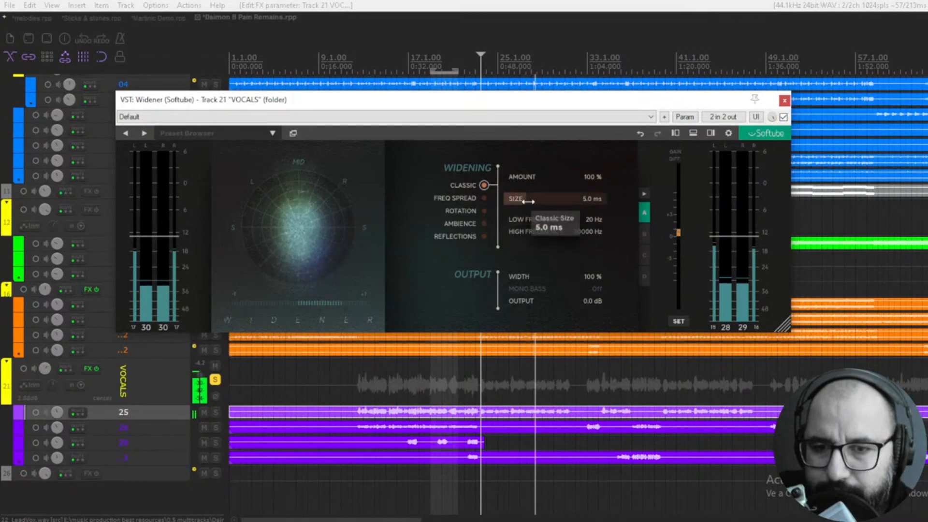
left_click_drag(528, 201, 548, 199)
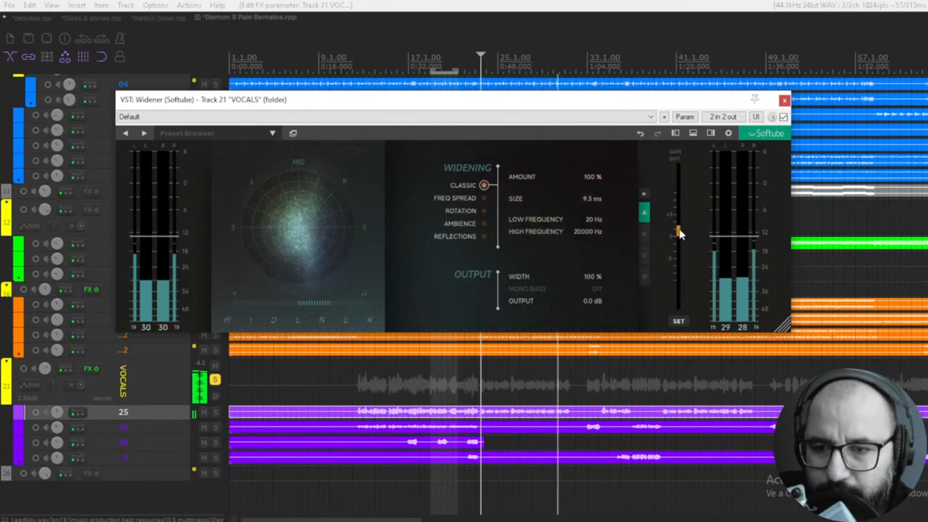
key("space")
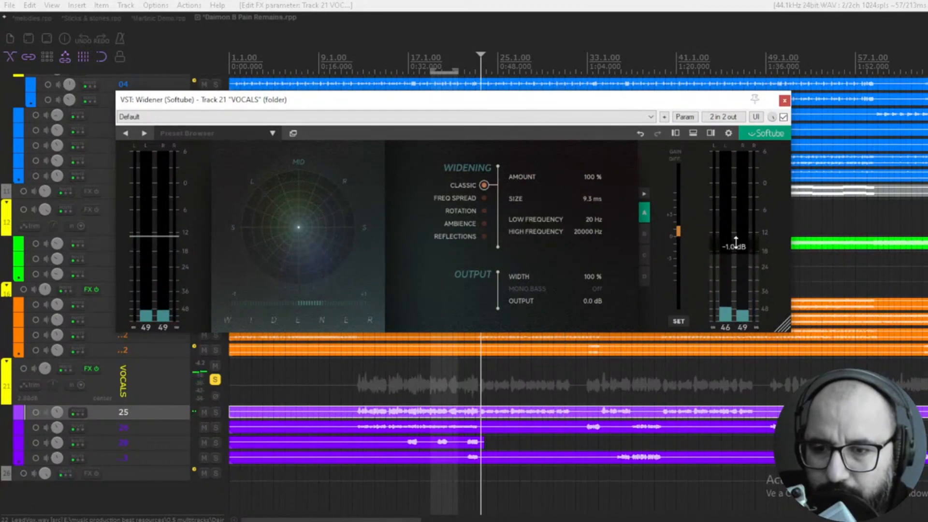
- Lower the Widener's output level to -1.4 dB to match the input level, replaying the vocals to check the gain difference
key("space")
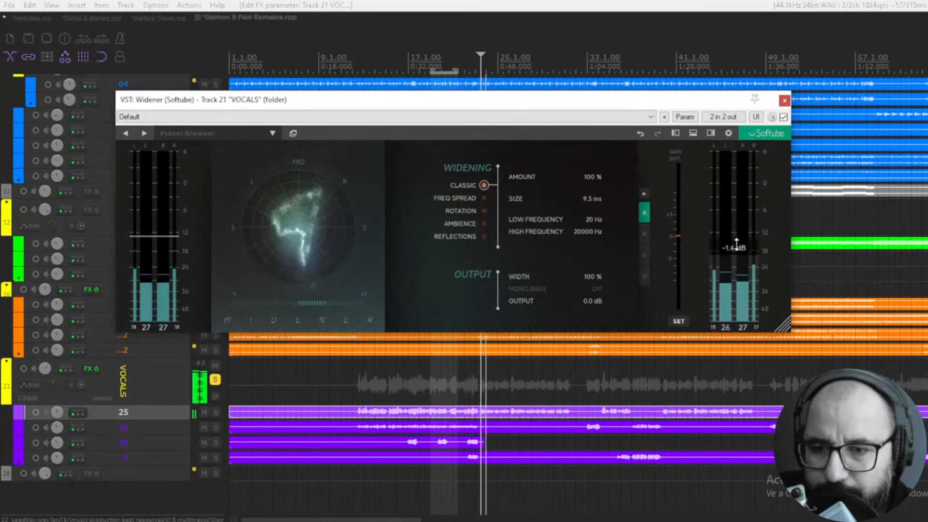
key("space")
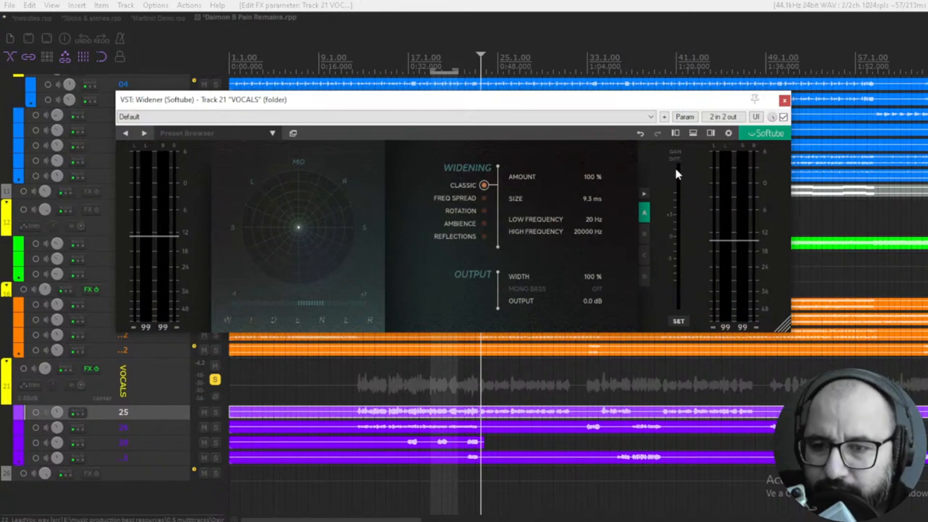
key("space")
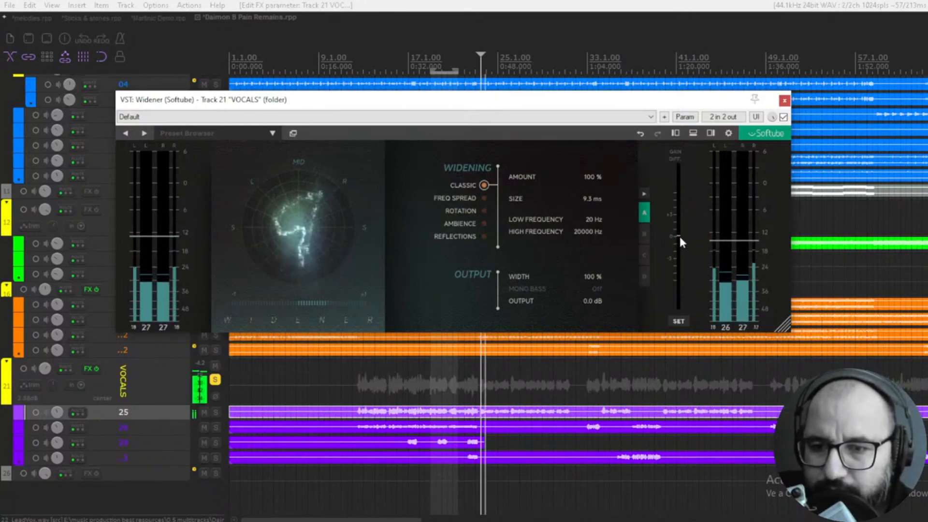
key("space")
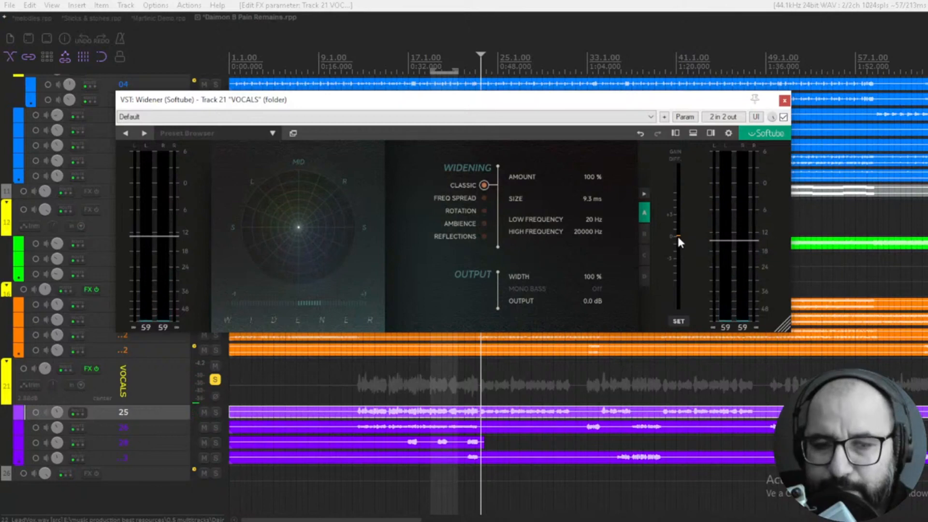
- Play the level-matched vocals and compare the Widener bypassed and active
key("space")
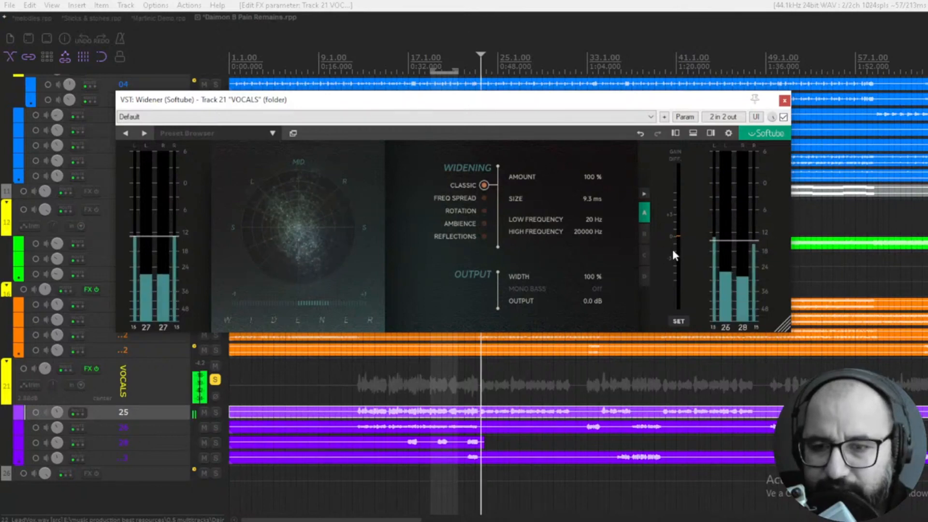
left_click(783, 117)
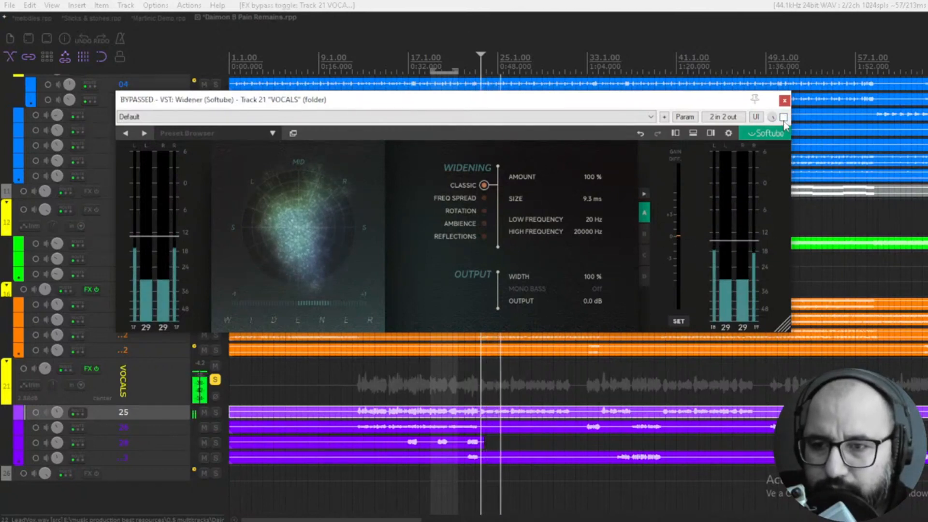
left_click(783, 117)
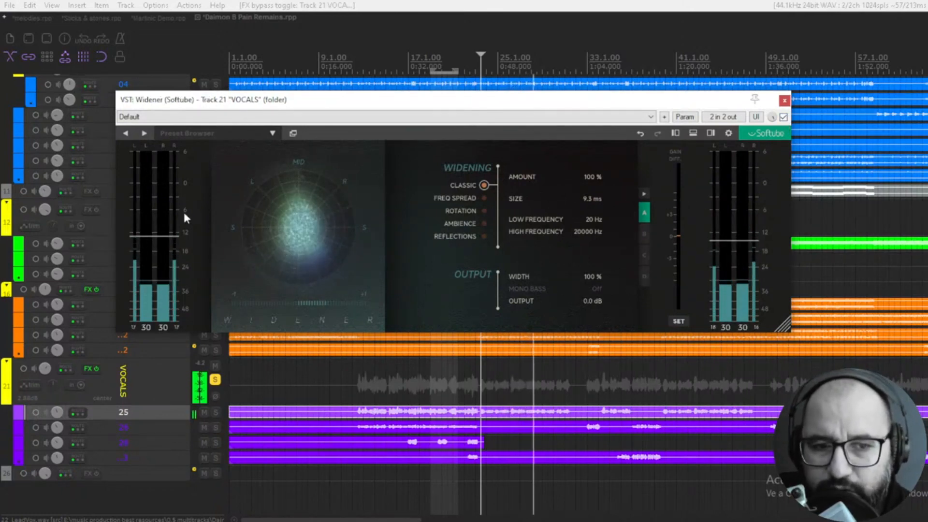
- Reveal the master track's controls, moving the Widener window slightly lower, and play the vocals with the master switched to mono
scroll(103, 249, "up", 1)
scroll(102, 245, "up", 3)
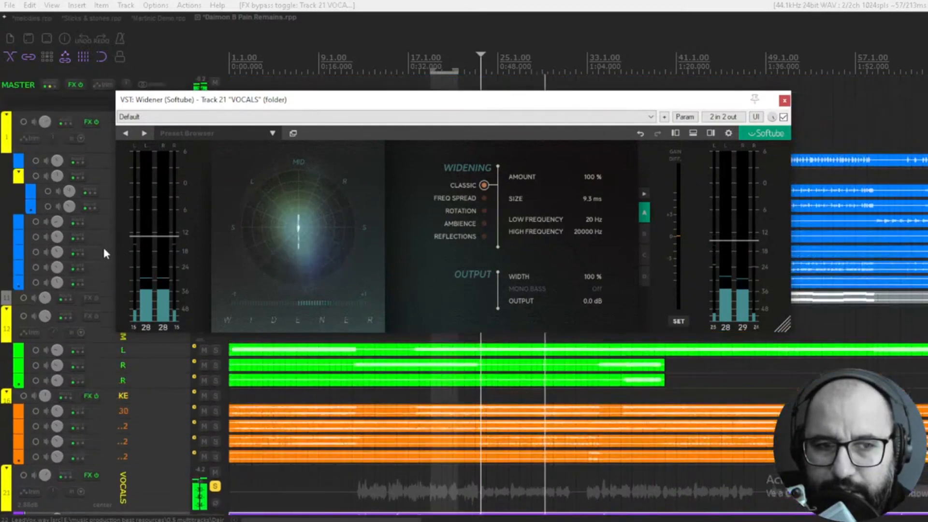
key("space")
left_click_drag(339, 103, 341, 118)
key("space")
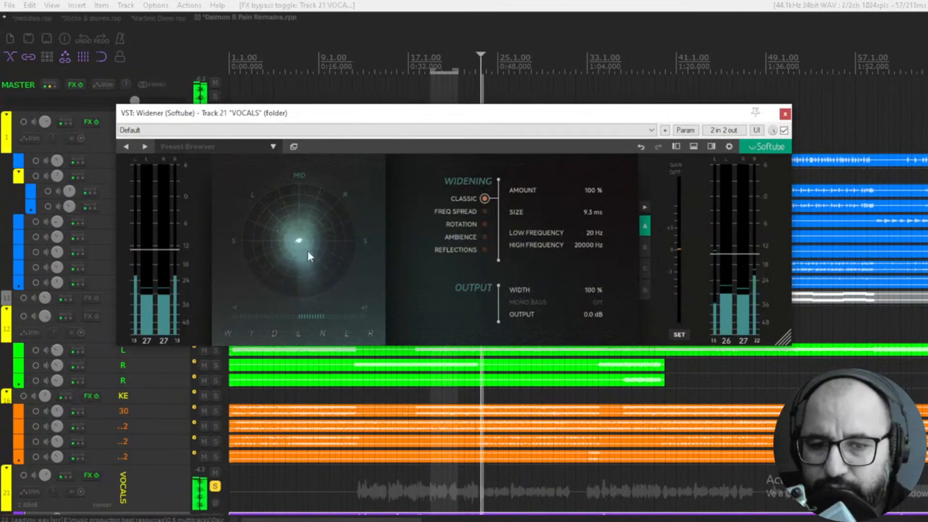
key("space")
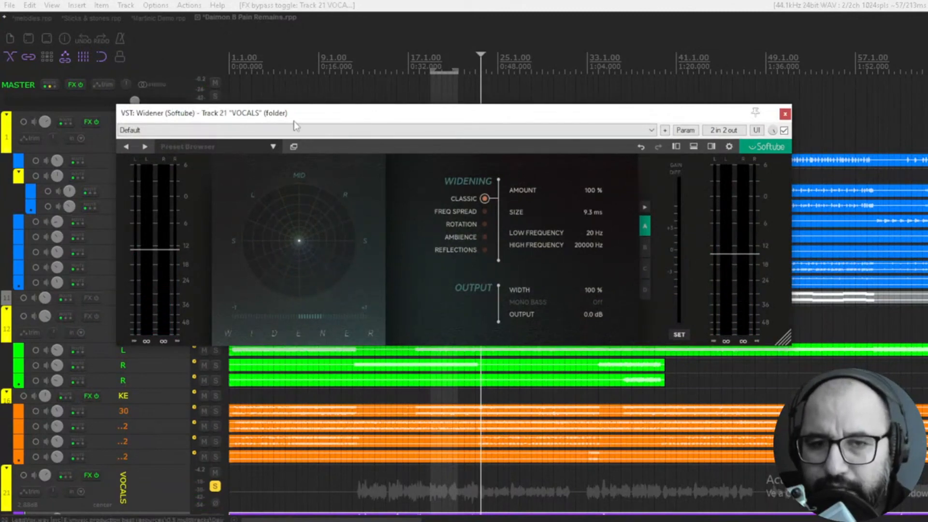
left_click(158, 83)
key("space")
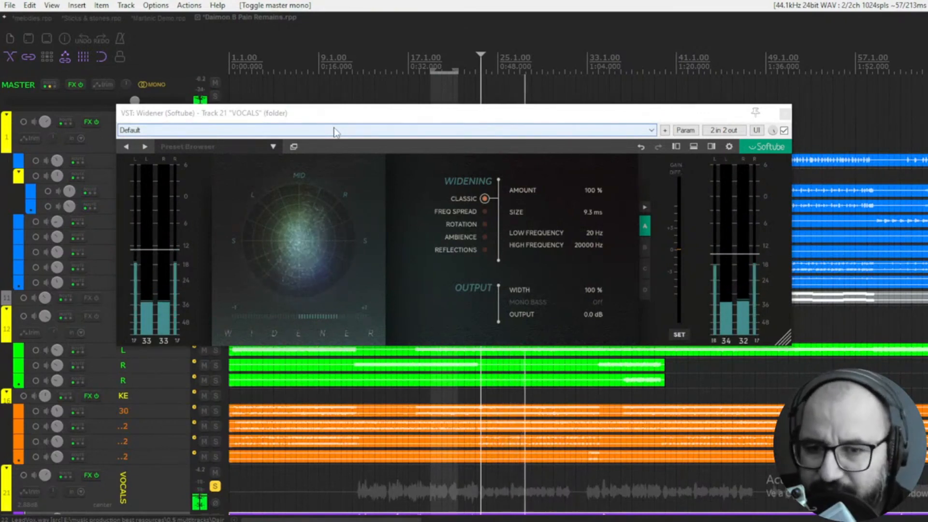
- Compare the vocals in mono with the Widener repeatedly bypassed and active, and stop playback
left_click(783, 130)
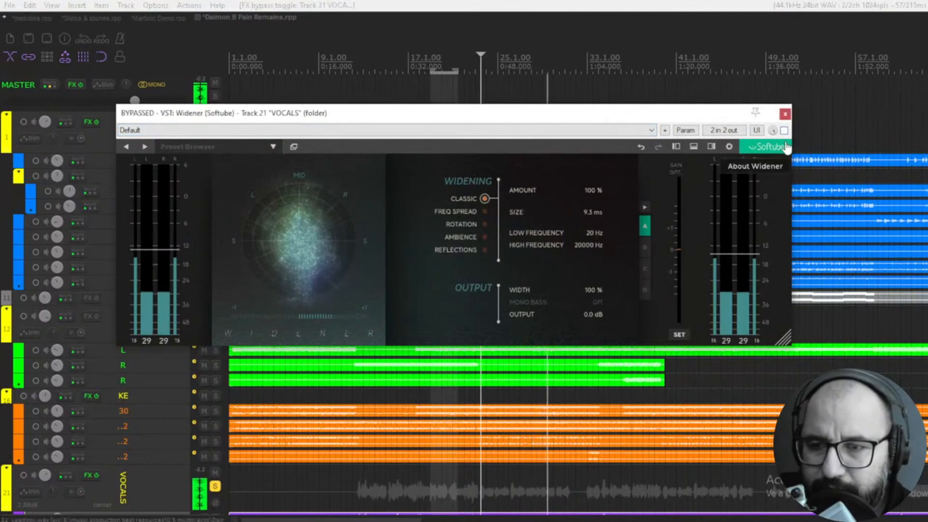
left_click(784, 130)
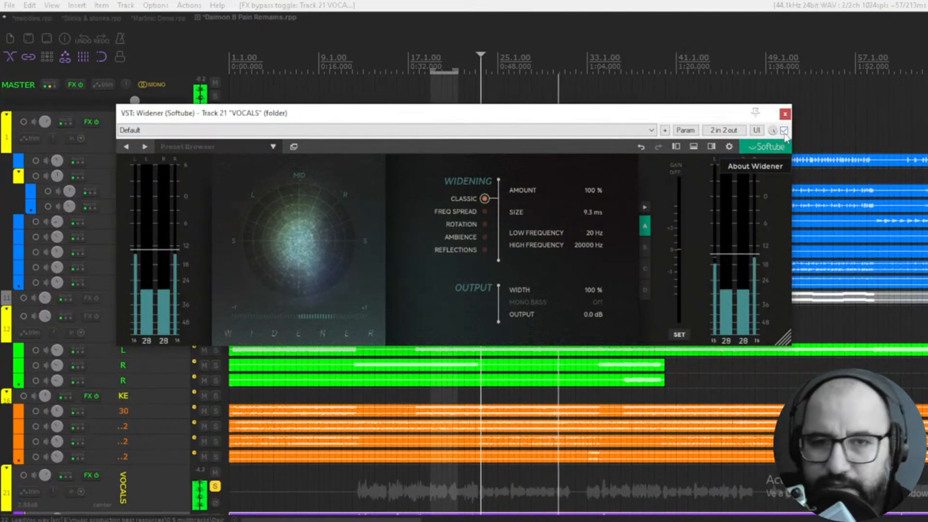
left_click(783, 130)
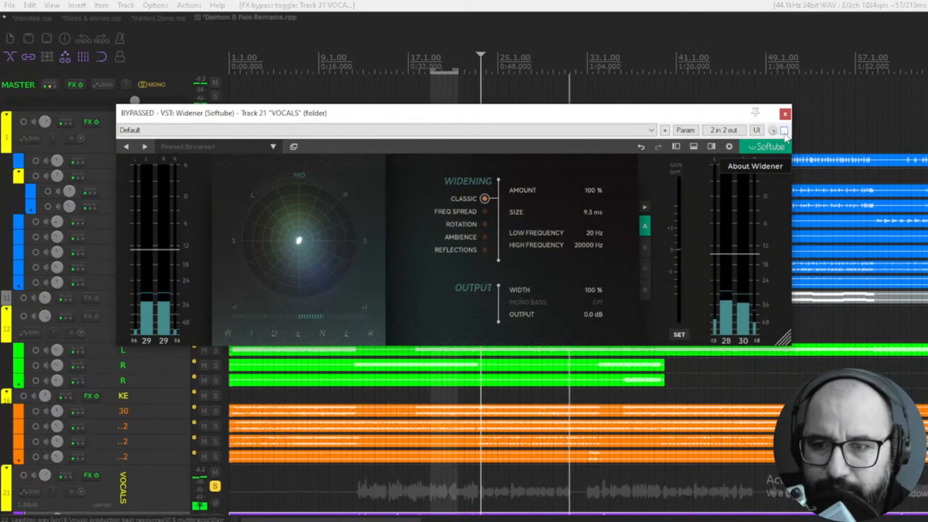
left_click(783, 130)
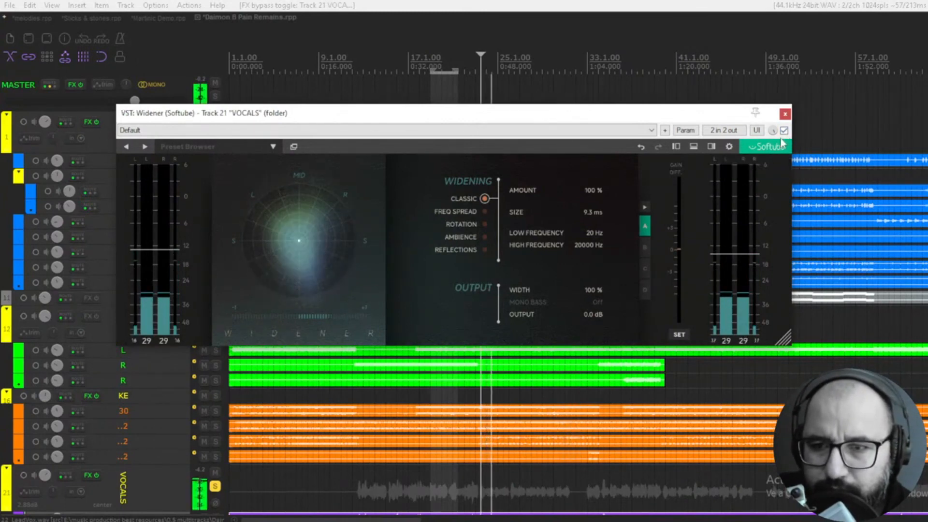
left_click(783, 130)
left_click(784, 130)
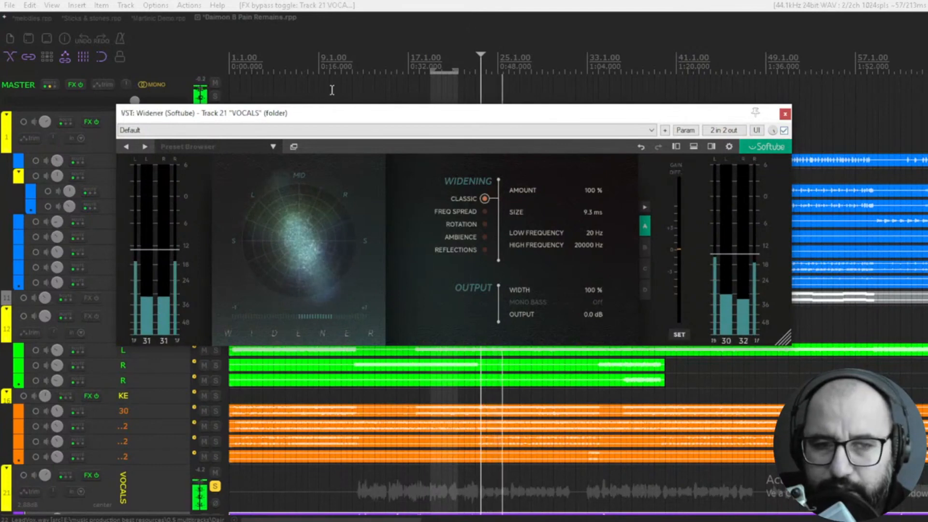
key("space")
- Switch the master back to stereo, play the vocals, and compare the Widener bypassed and active
left_click(160, 85)
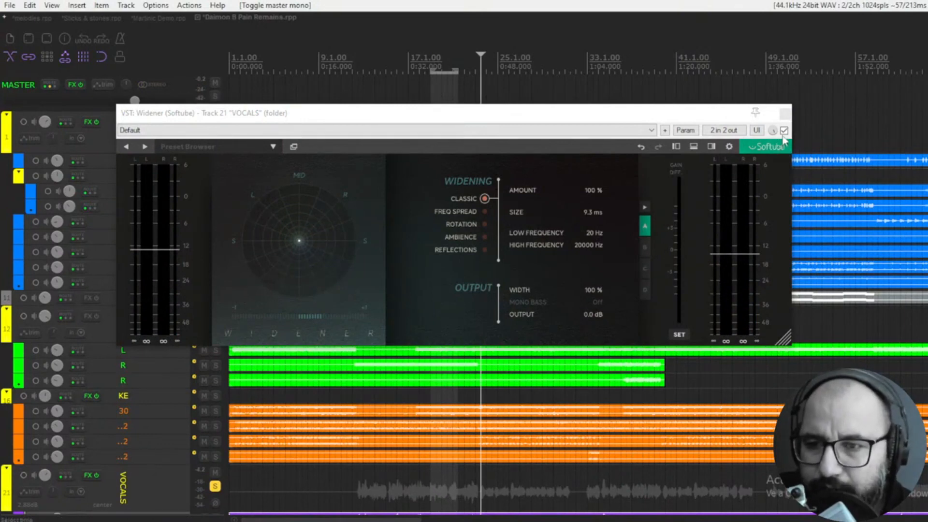
key("space")
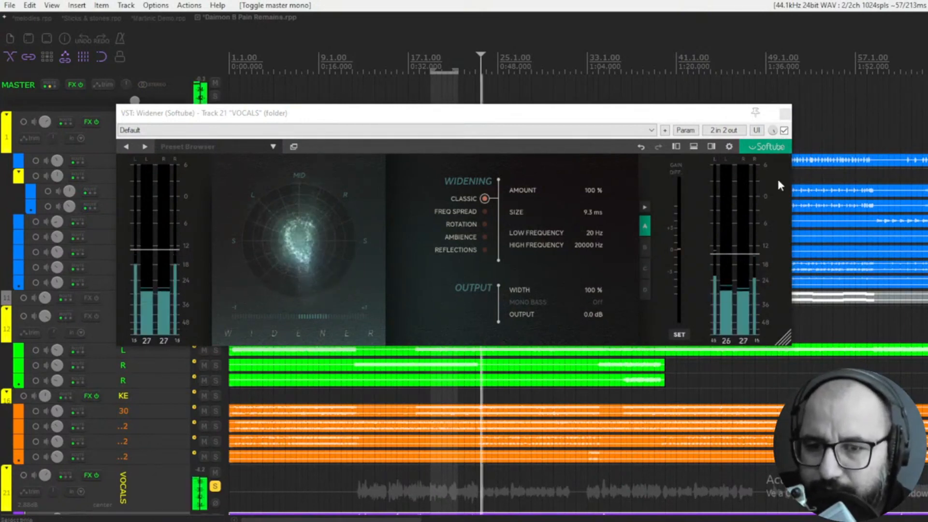
left_click(784, 130)
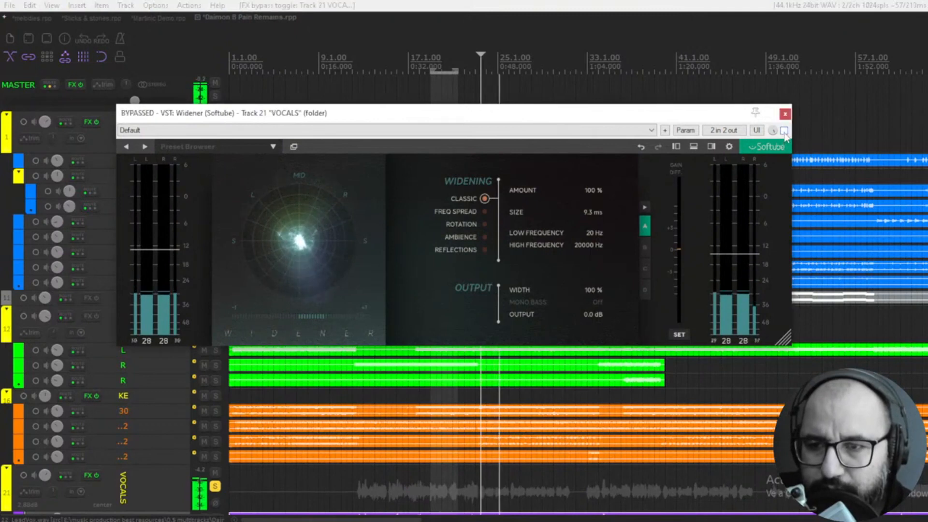
left_click(784, 131)
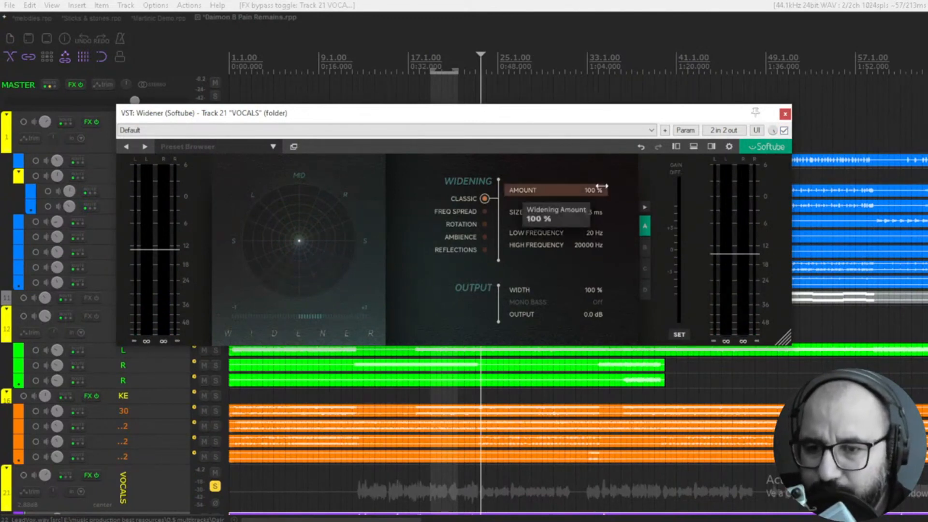
- Try a 50 Hz low frequency and 267 Hz mono bass on the vocals, comparing with bypass, and restore them to 20 Hz and Off
key("space")
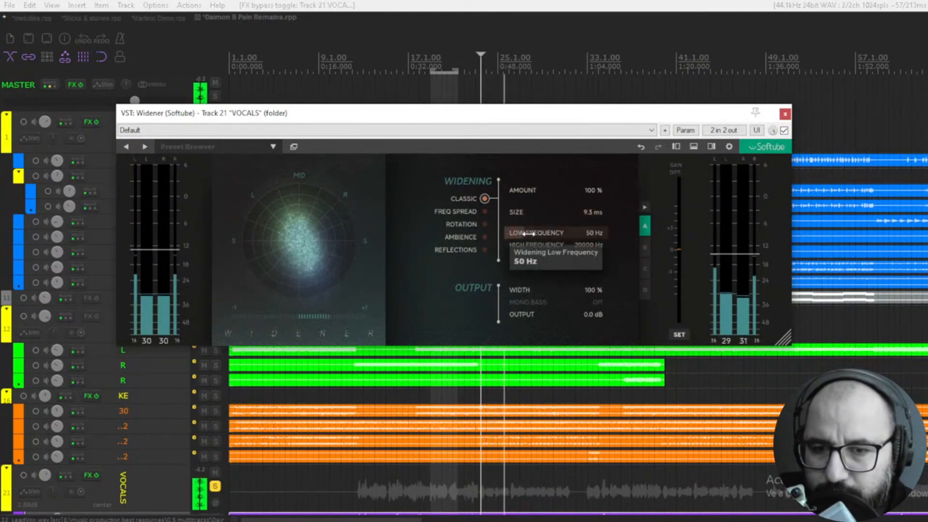
left_click_drag(515, 303, 571, 304)
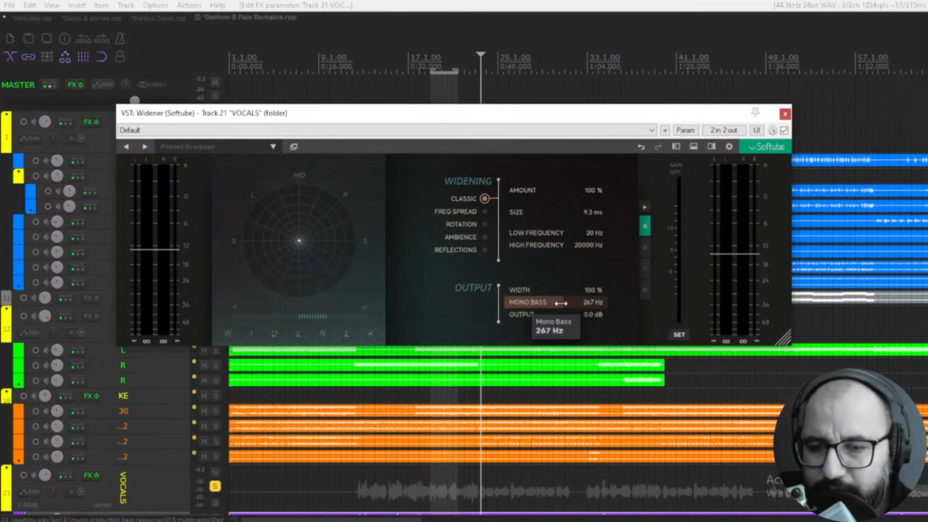
key("space")
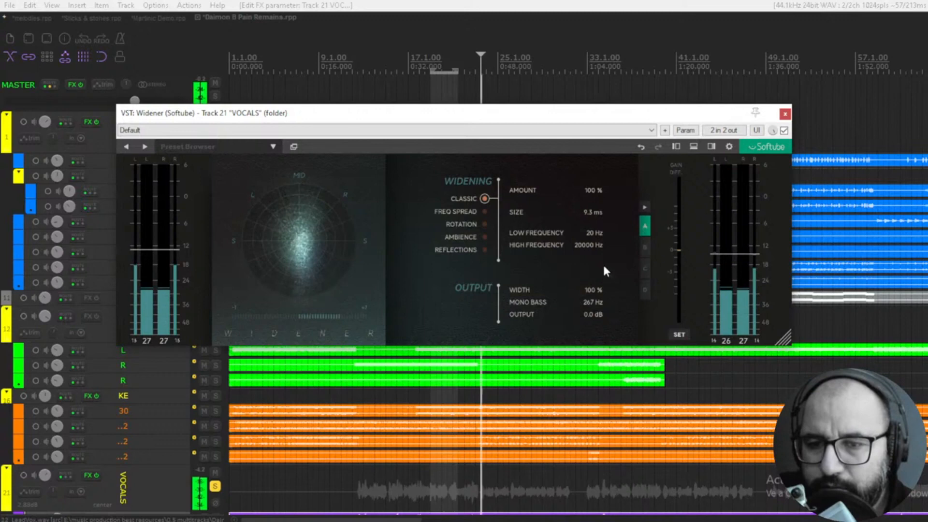
left_click(783, 131)
left_click(783, 131)
left_click(784, 131)
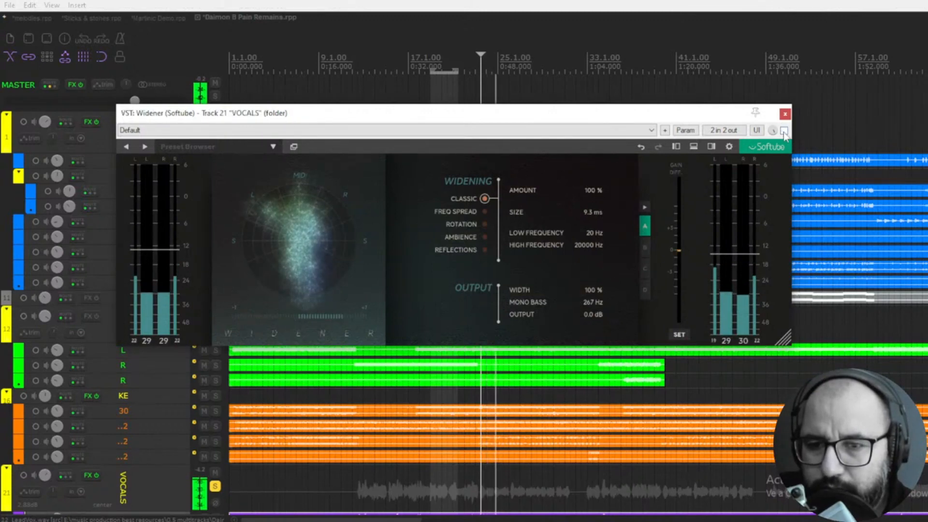
key("space")
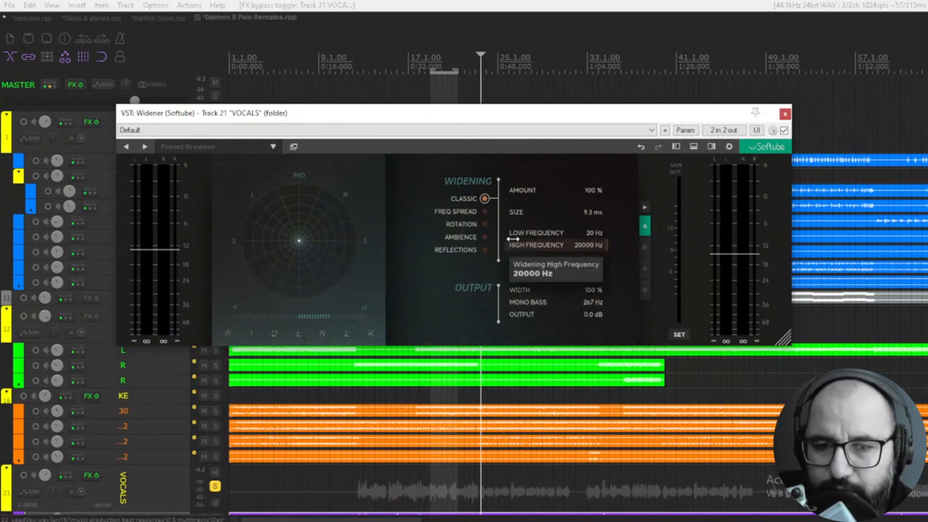
double_click(557, 305)
- Play the vocals in the Widener's Freq Spread mode and compare it bypassed and active
key("space")
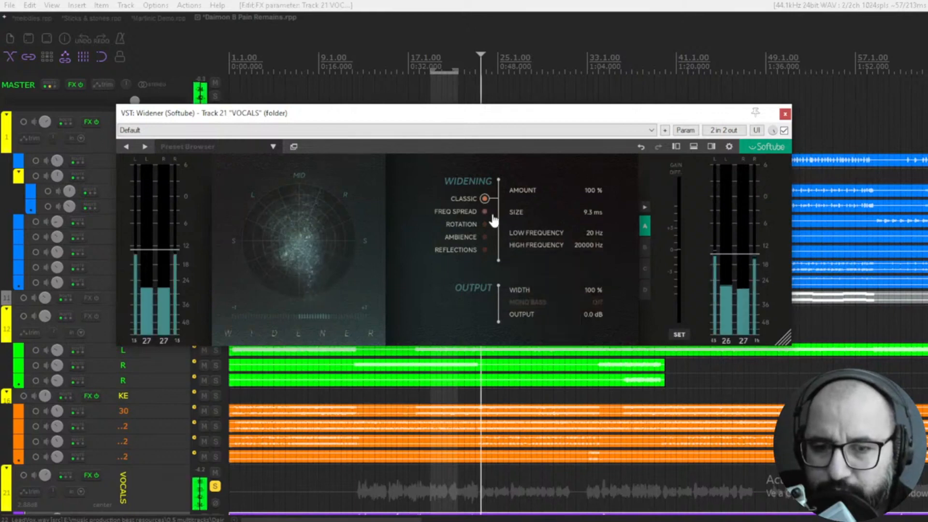
left_click(484, 211)
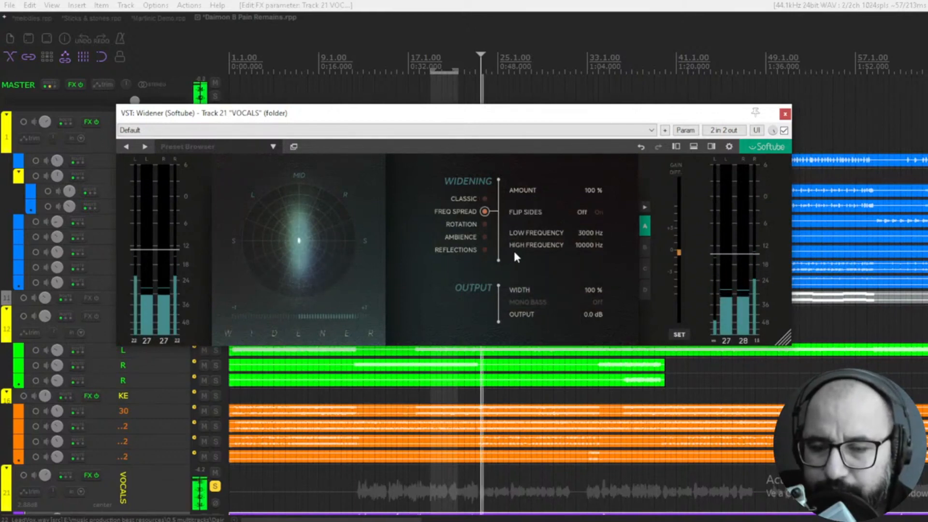
left_click(784, 131)
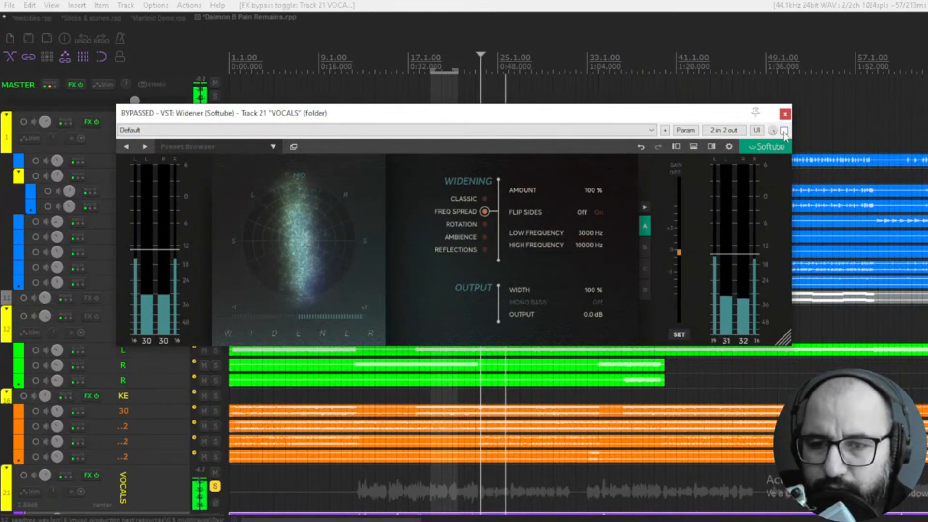
left_click(783, 131)
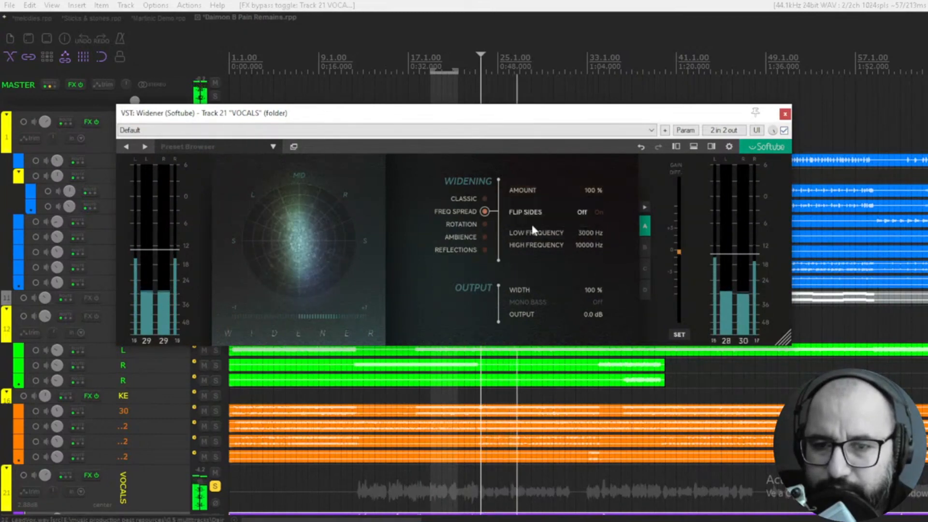
- Turn on Flip Sides for Freq Spread and compare the Widener bypassed and active
left_click(598, 213)
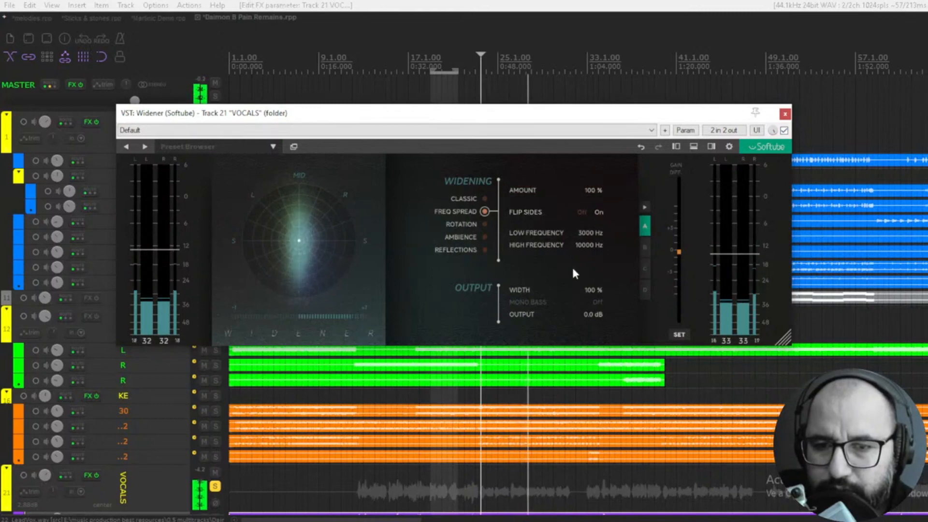
left_click(784, 131)
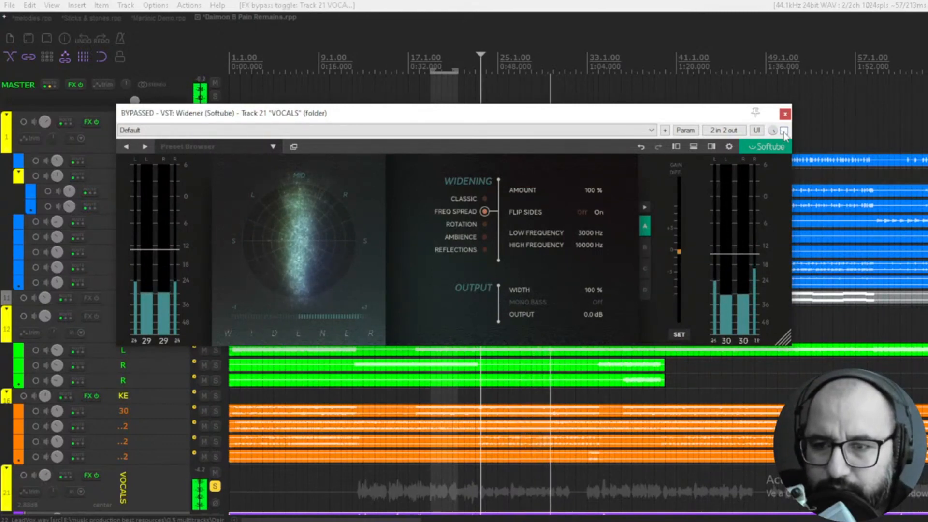
left_click(784, 132)
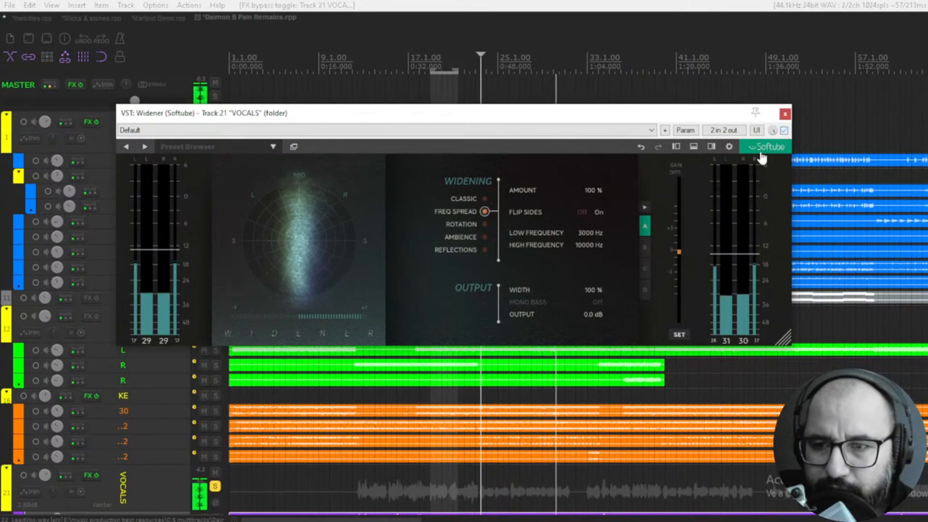
- Switch the Widener to Rotation, play the vocals, raise Emphasis to 8000 Hz, and compare the effect bypassed and active
left_click(484, 225)
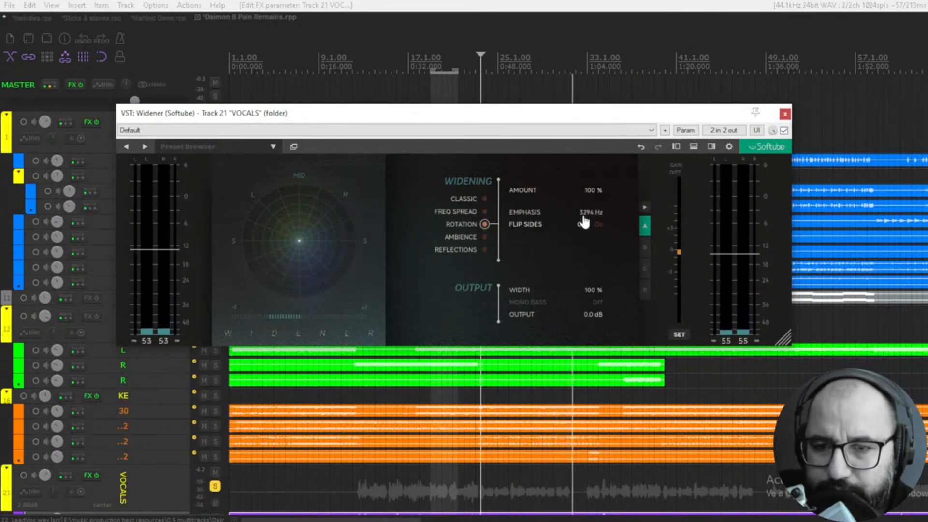
key("space")
key("space")
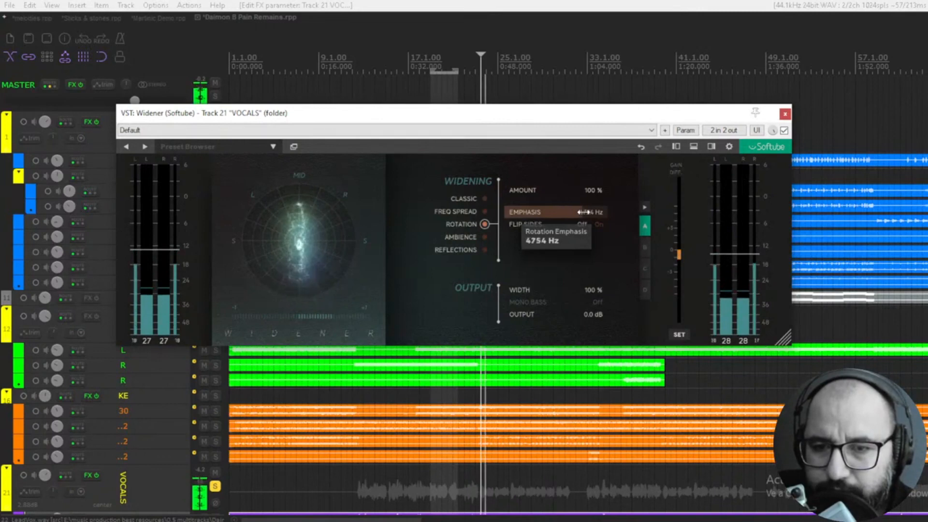
left_click_drag(582, 213, 618, 213)
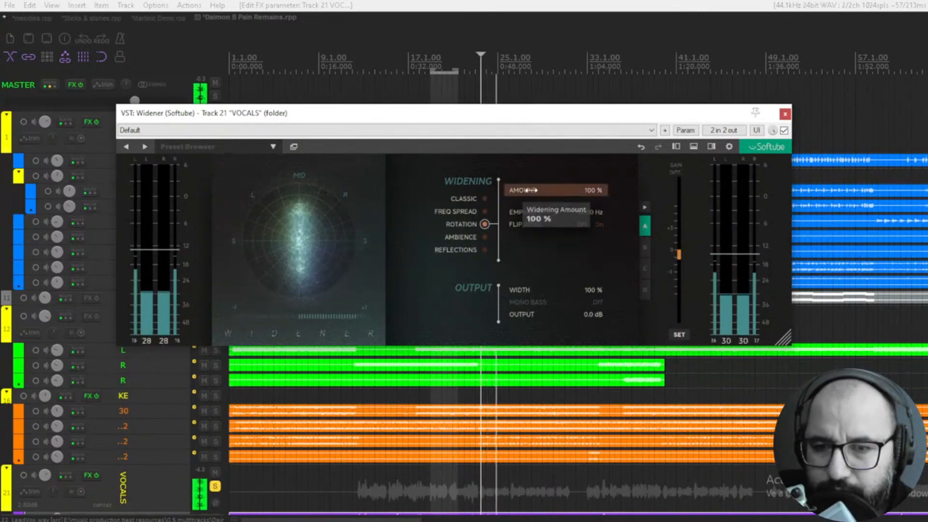
left_click(783, 130)
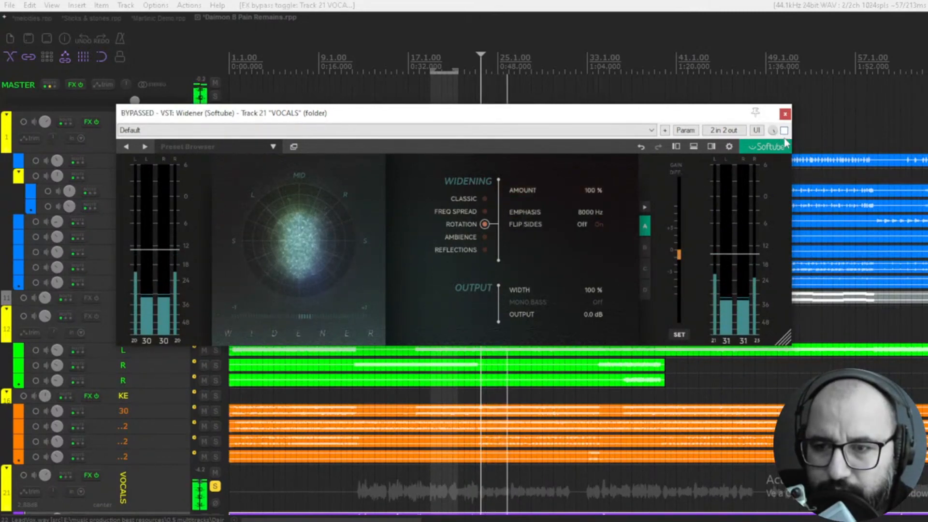
left_click(783, 131)
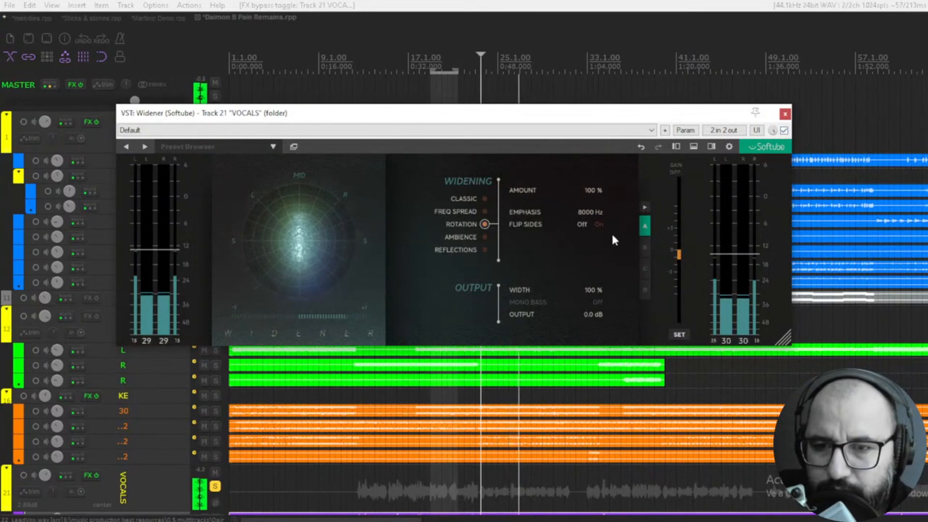
- Try Flip Sides in Rotation mode, restore it to Off, and stop playback
left_click(598, 225)
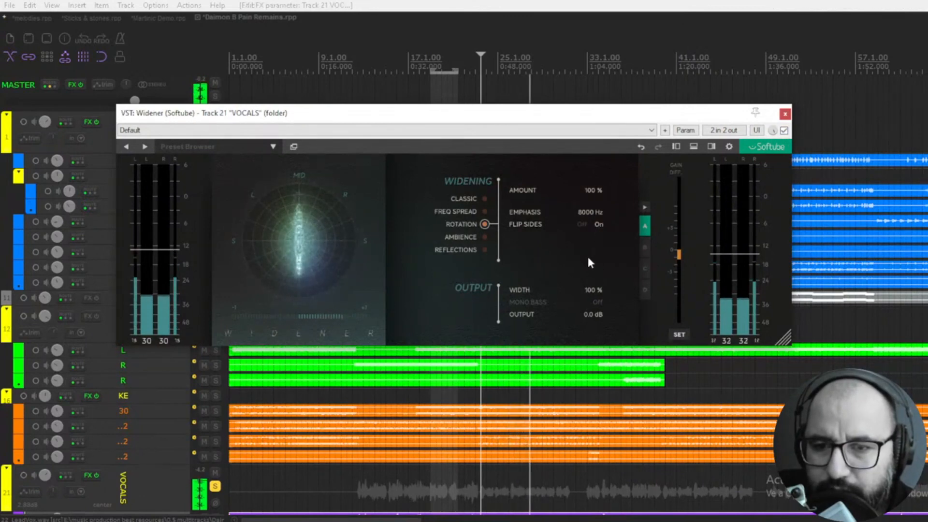
left_click(582, 225)
key("space")
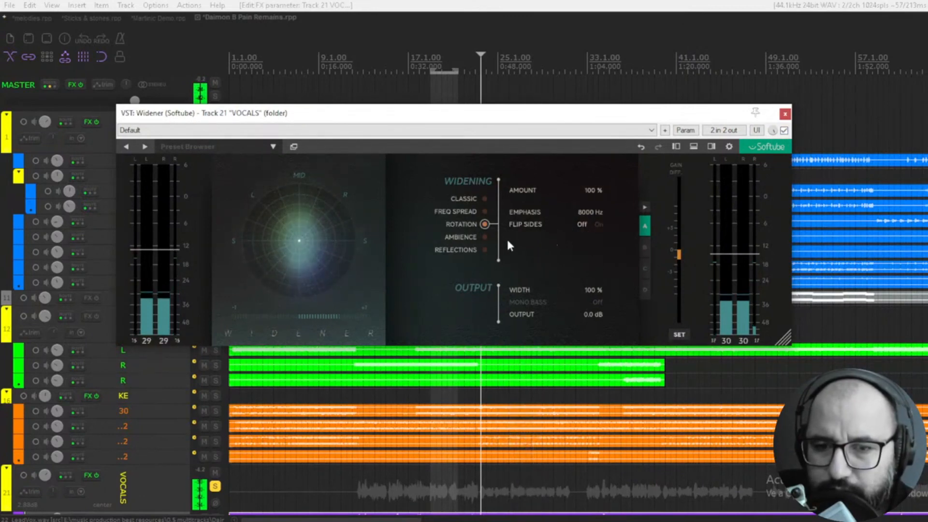
- Play the vocals in the Widener's Ambience mode and compare it bypassed and active
left_click(484, 236)
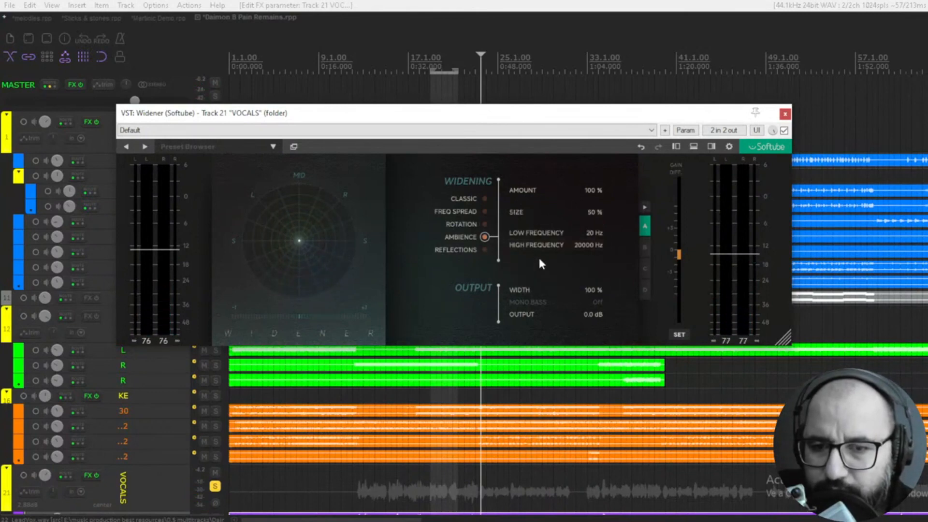
key("space")
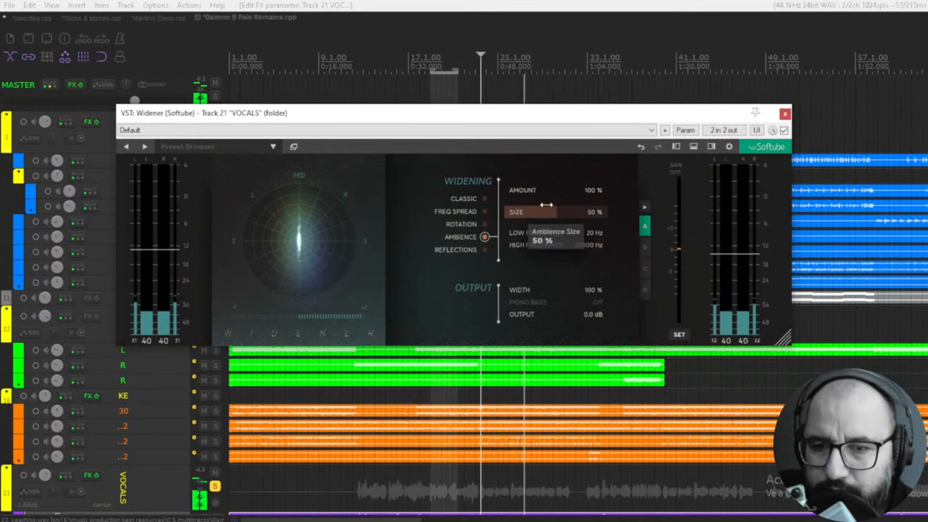
left_click(783, 131)
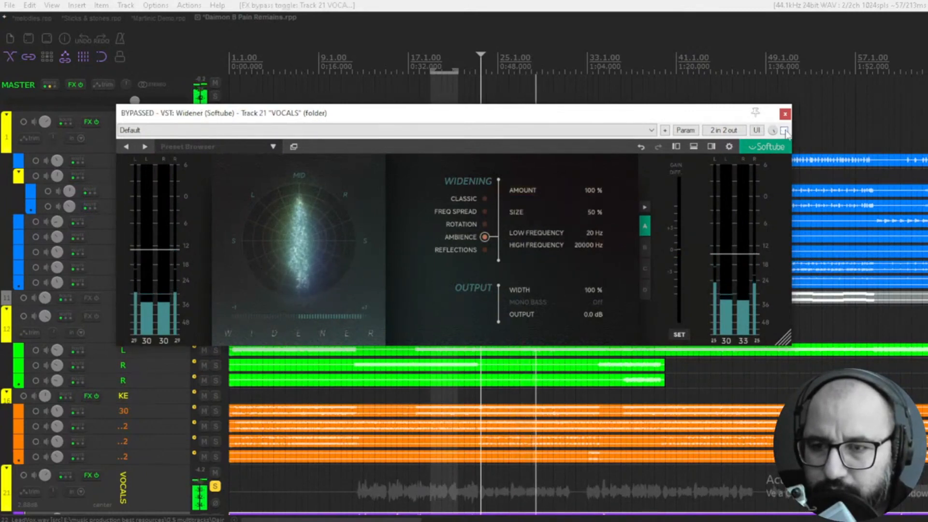
left_click(783, 131)
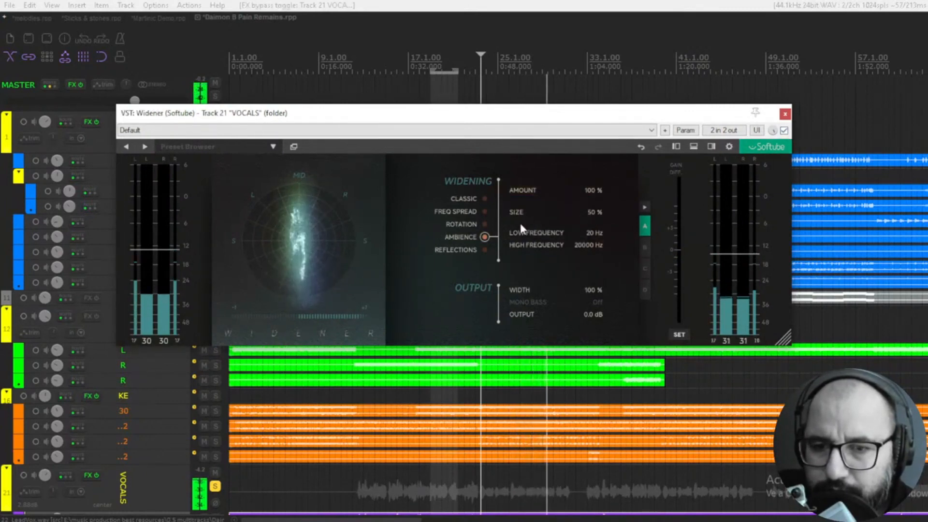
- Set Mono Bass to 33 Hz, compare the Widener bypassed and active with the master in mono, and return to stereo
left_click_drag(526, 303, 528, 304)
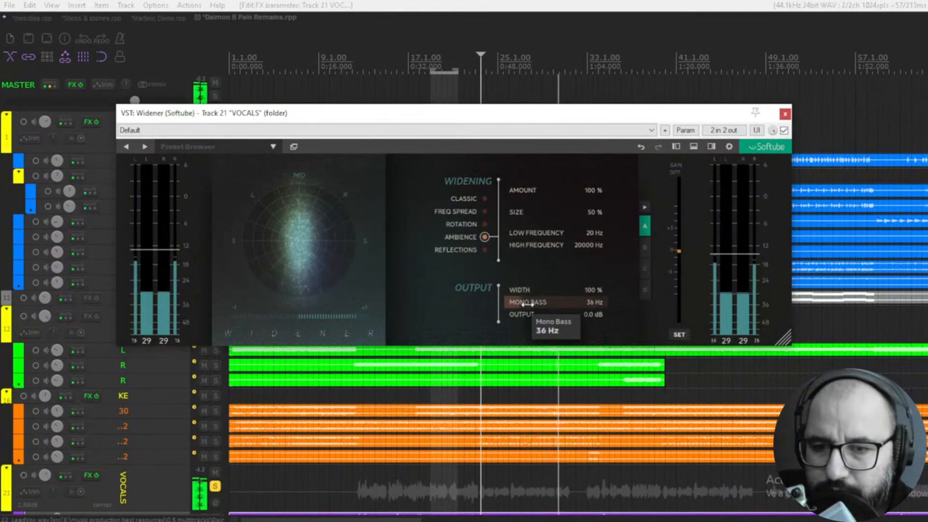
left_click(155, 80)
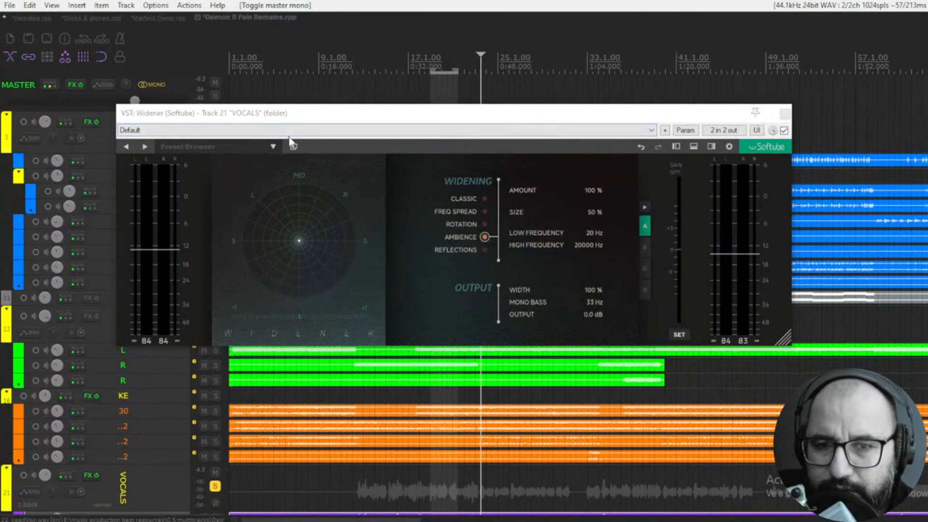
left_click(783, 130)
left_click(783, 130)
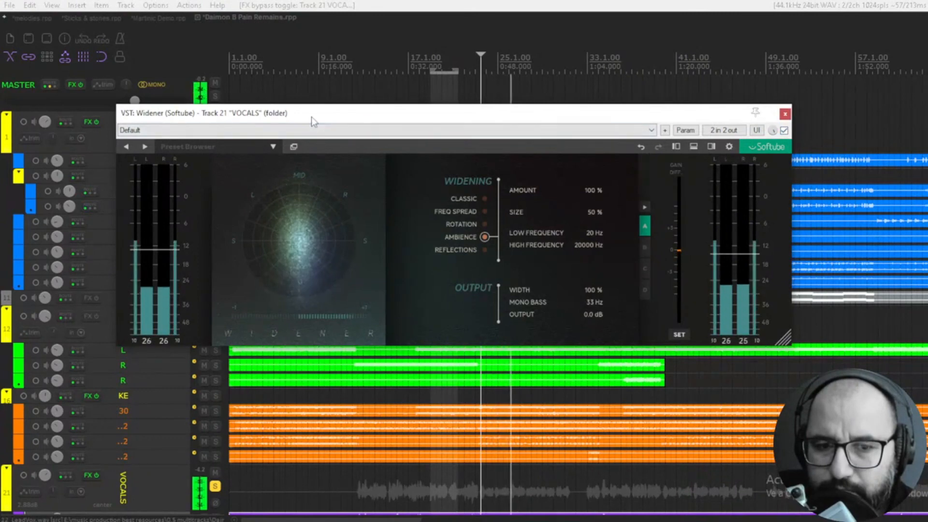
left_click(153, 84)
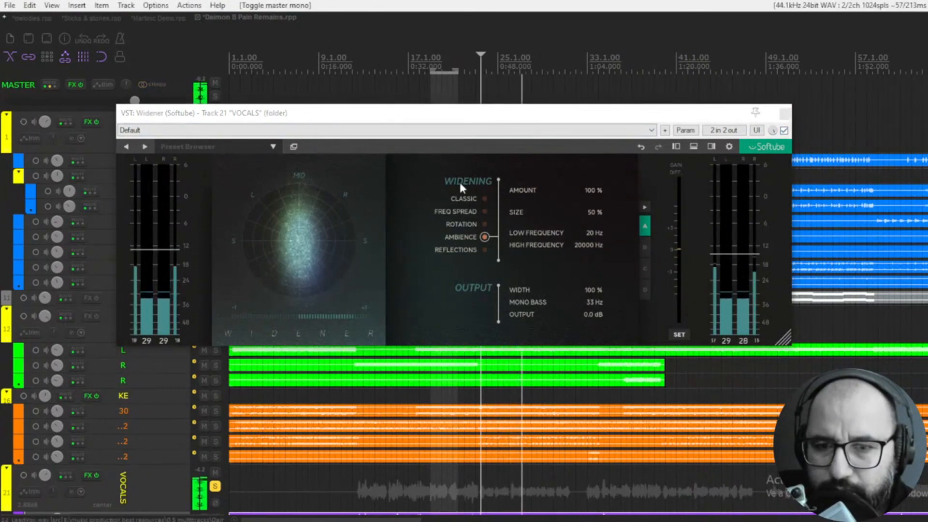
- Raise the Ambience size to 100 %, compare it with bypass, check it in mono, and return the master to stereo
left_click_drag(593, 212, 614, 214)
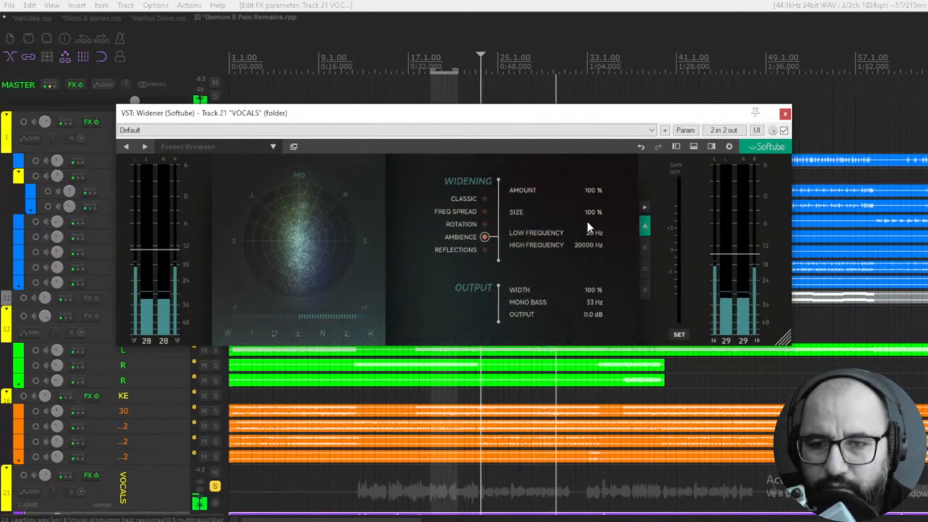
left_click(784, 131)
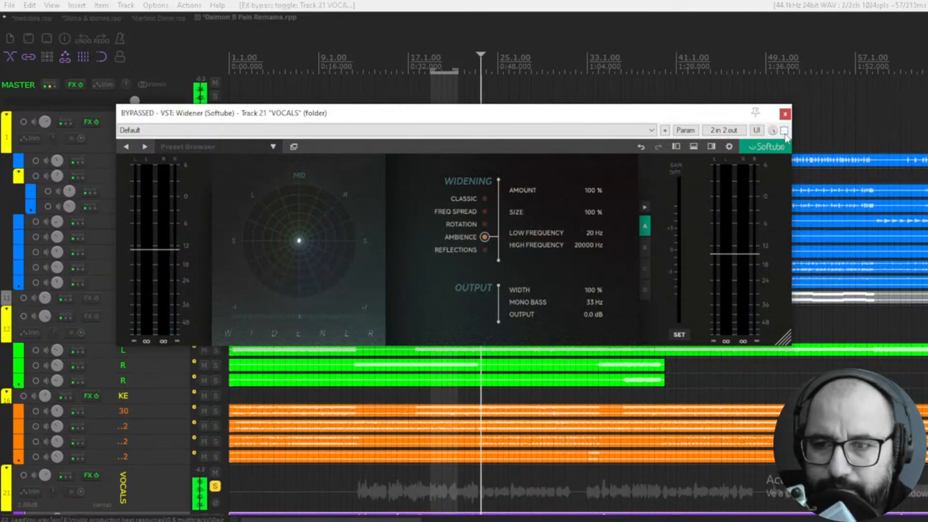
left_click(784, 131)
left_click(158, 86)
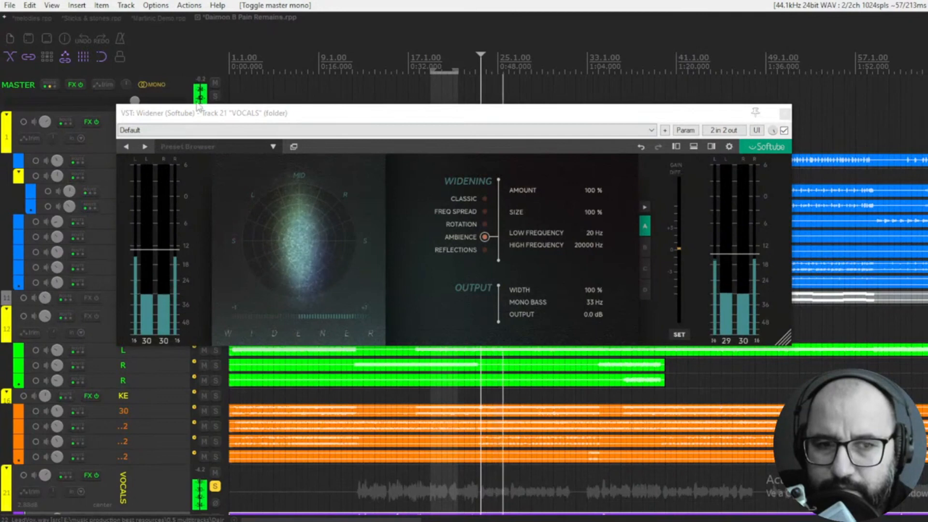
key("space")
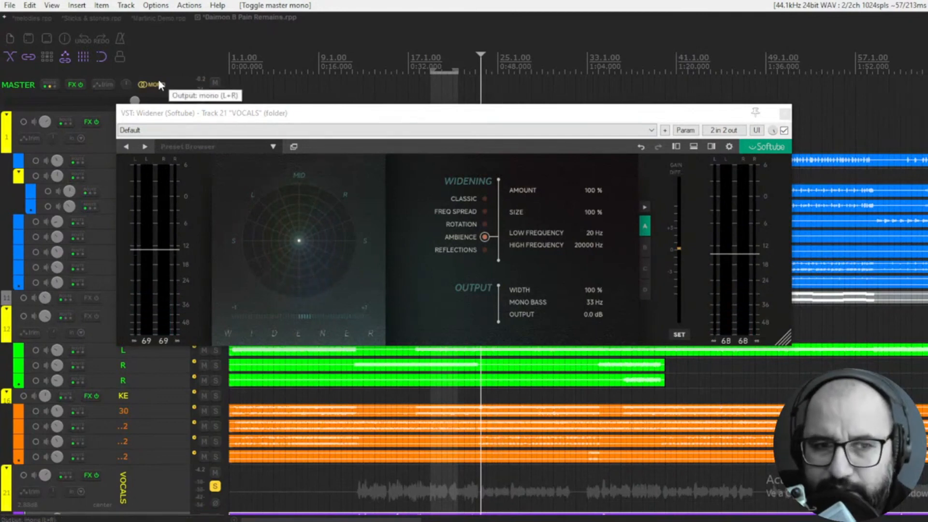
left_click(155, 85)
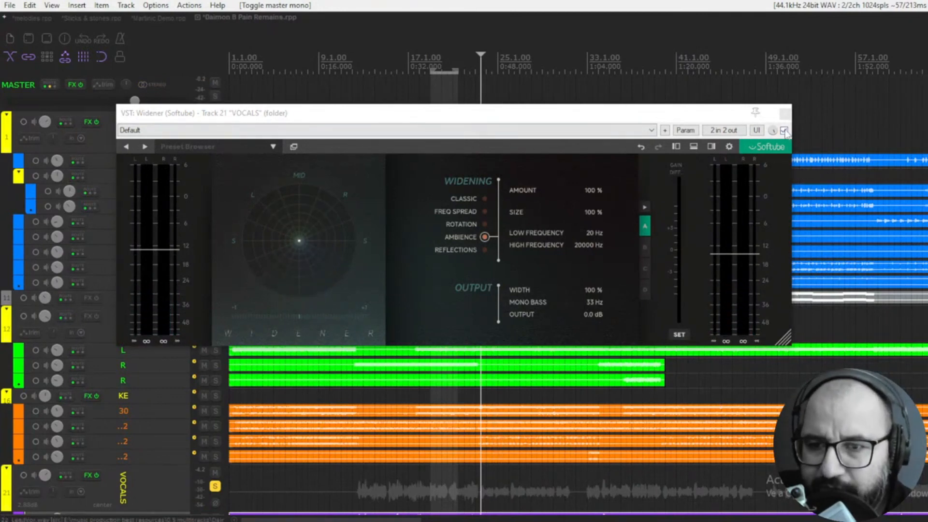
- Play the vocals in the Widener's Reflections mode and compare it bypassed and active
left_click(485, 249)
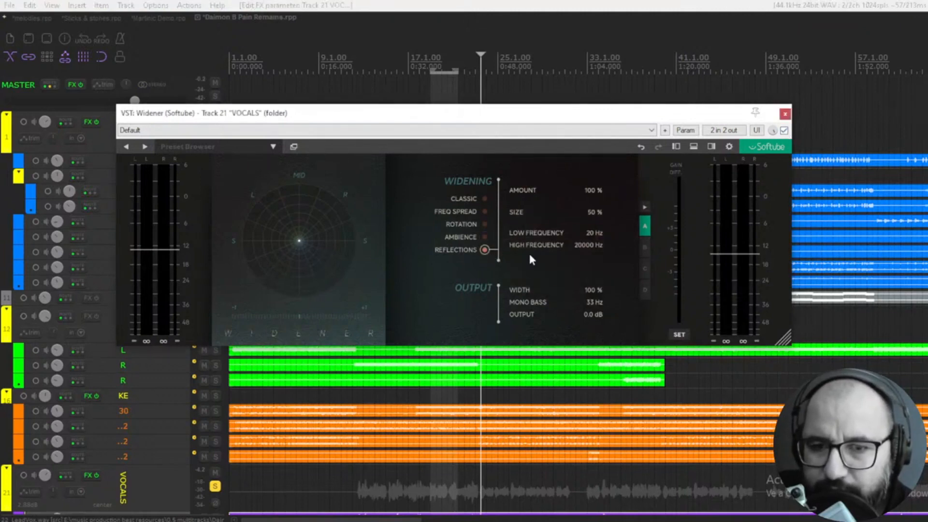
key("space")
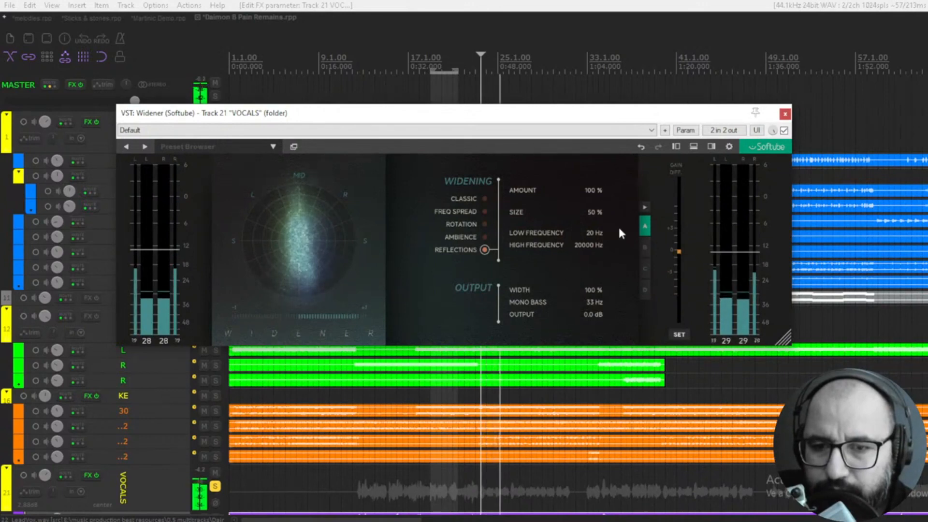
left_click(783, 131)
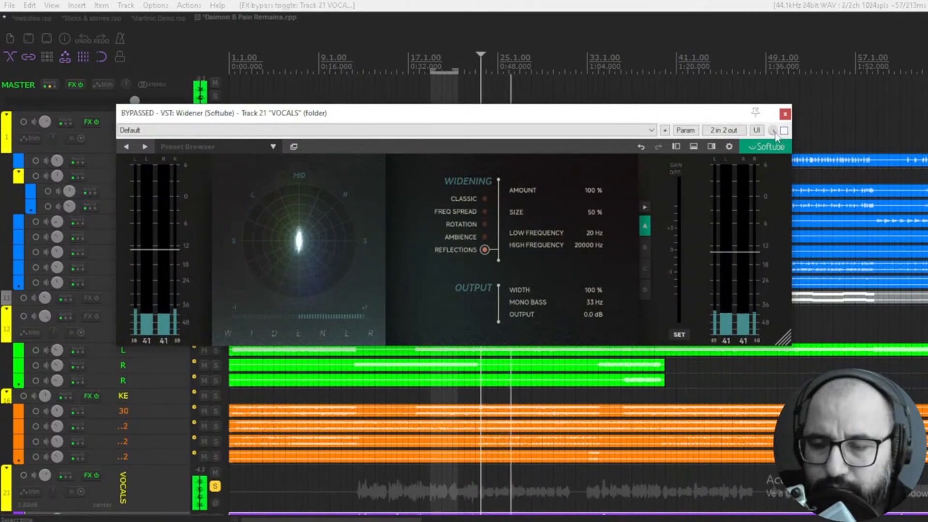
left_click(784, 131)
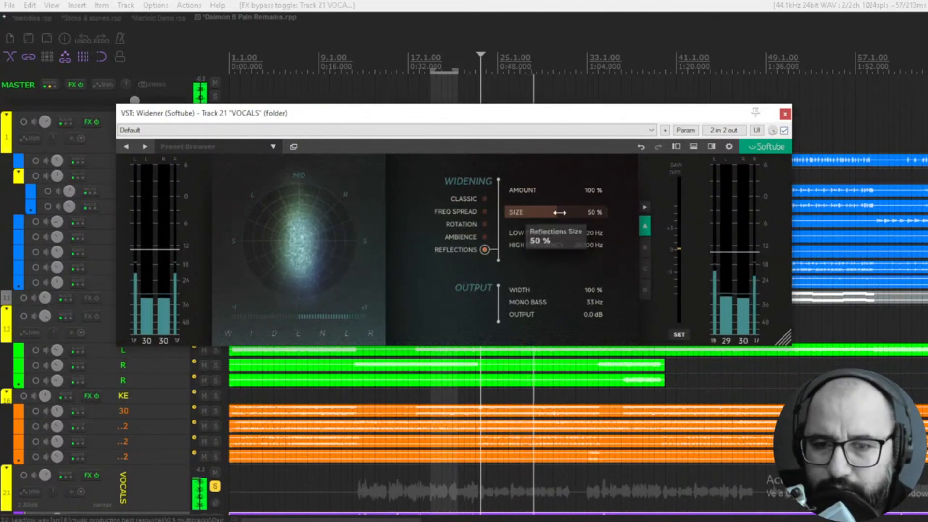
- Raise the Reflections size to 100 % and compare the Widener bypassed and active on the vocals
left_click_drag(559, 212, 615, 209)
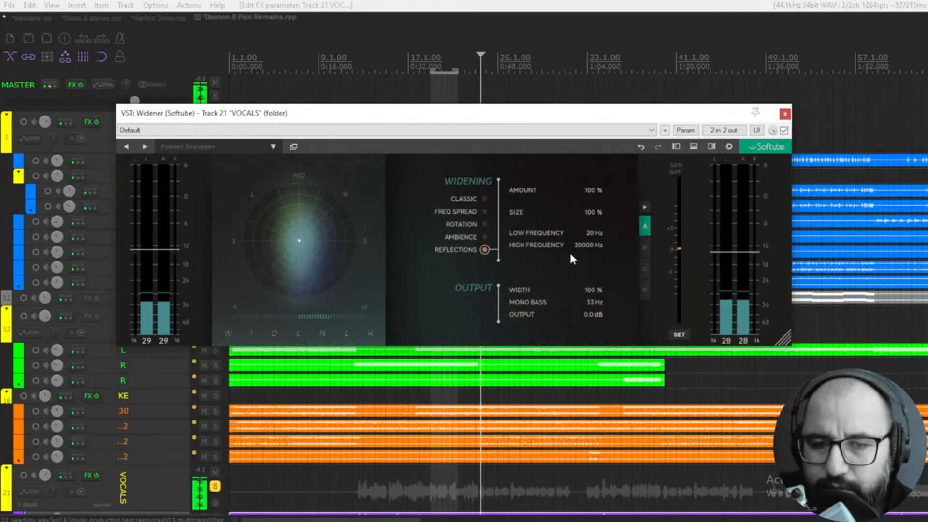
key("space")
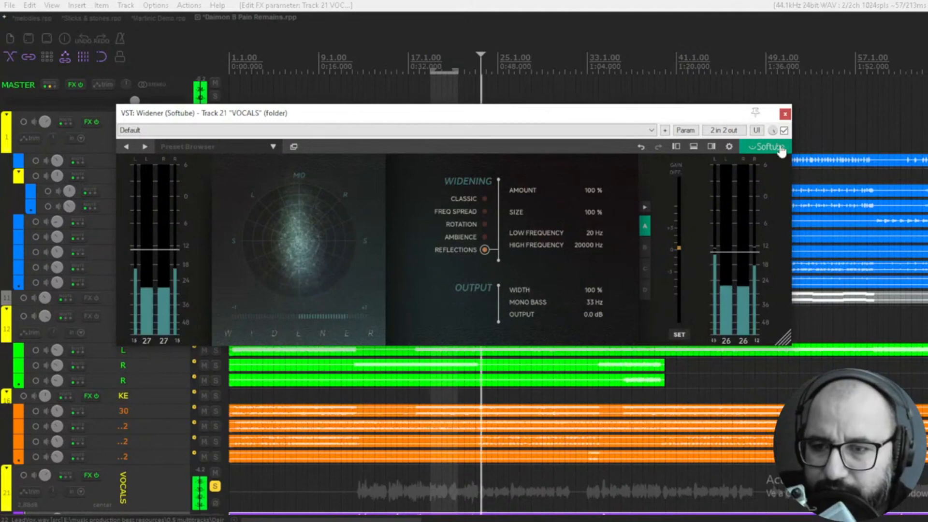
left_click(784, 131)
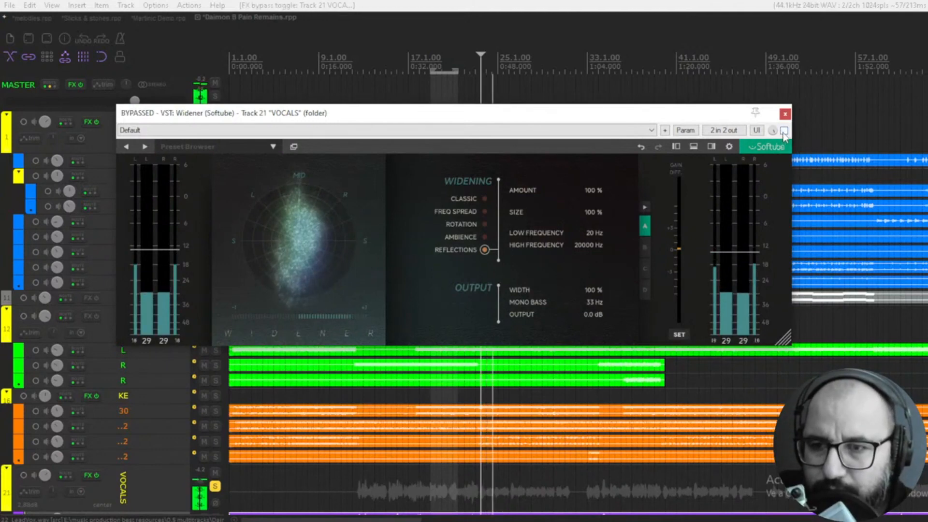
left_click(783, 131)
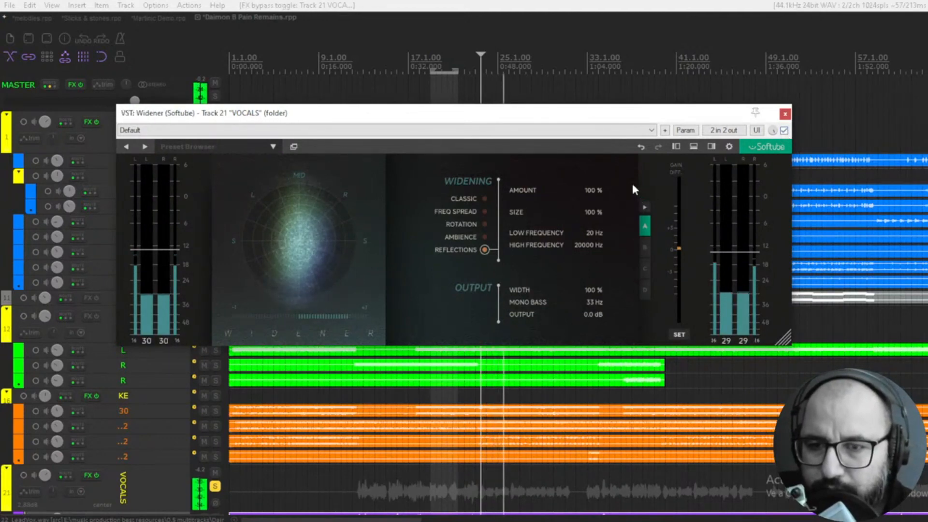
- Replay the vocals with Reflections active, check the master briefly in mono, and return it to stereo
key("space")
key("space")
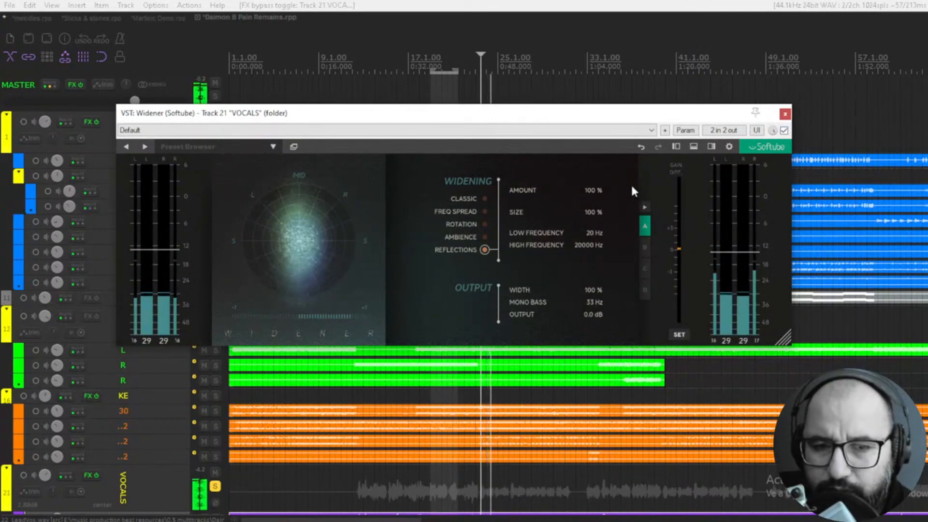
key("space")
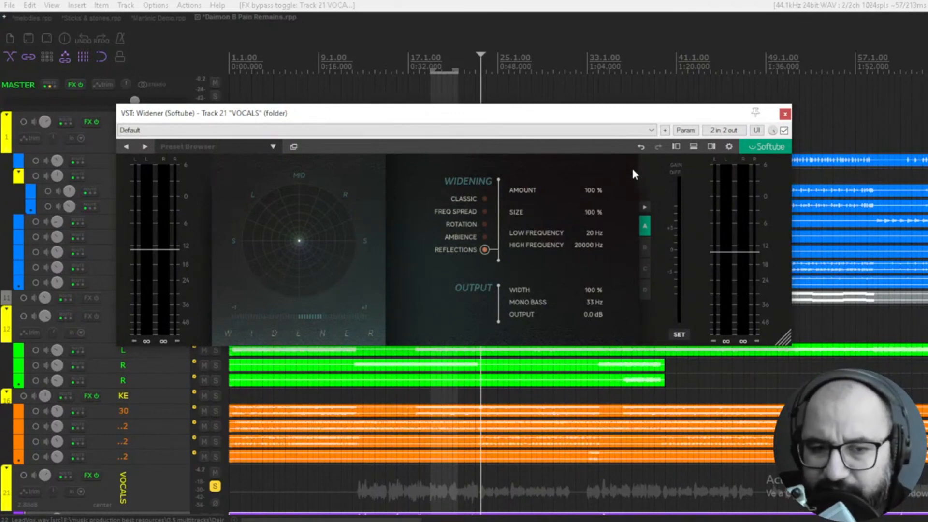
key("space")
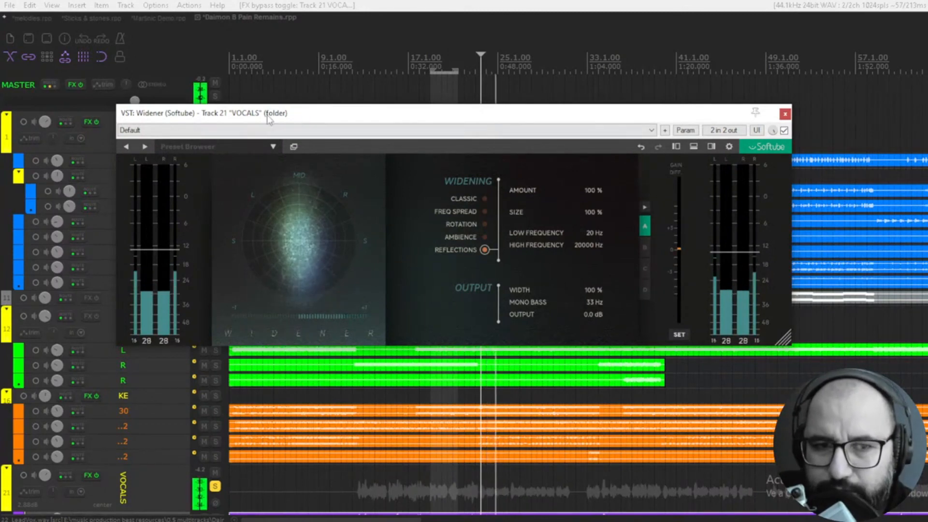
left_click(148, 85)
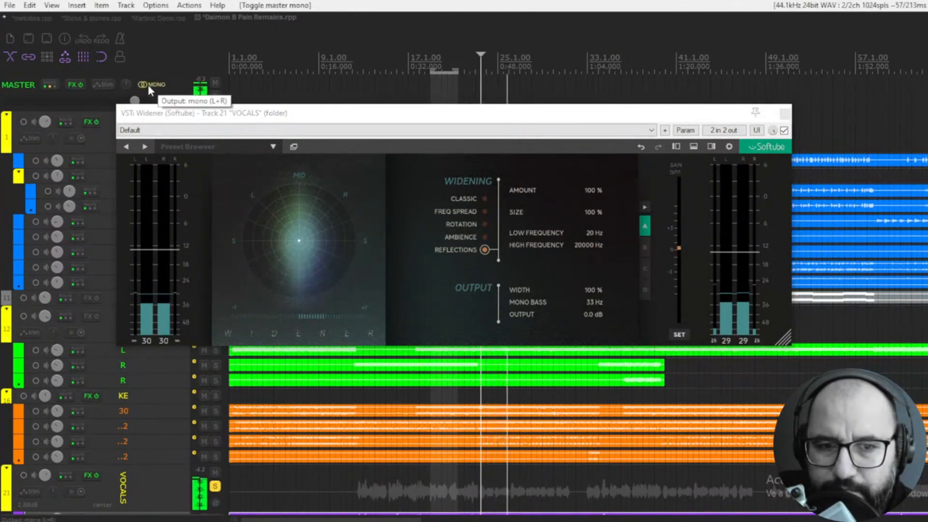
left_click(148, 85)
- Trim the Widener's output to -1.7 dB to match levels and compare Reflections bypassed and active on the vocals
left_click(783, 129)
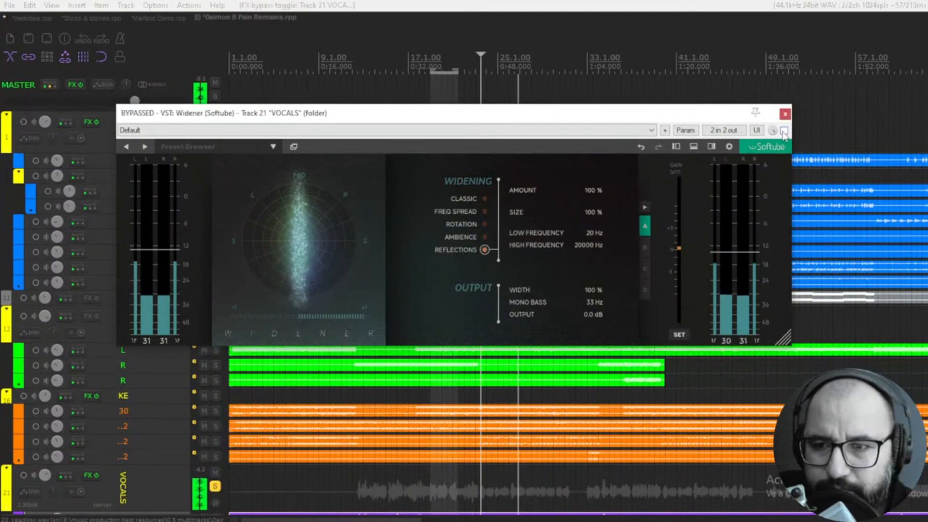
left_click(784, 131)
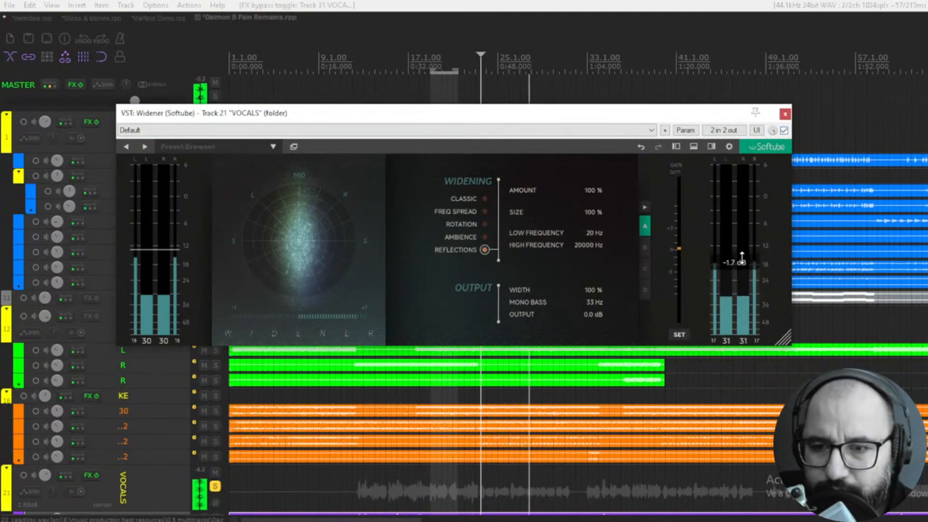
left_click(783, 131)
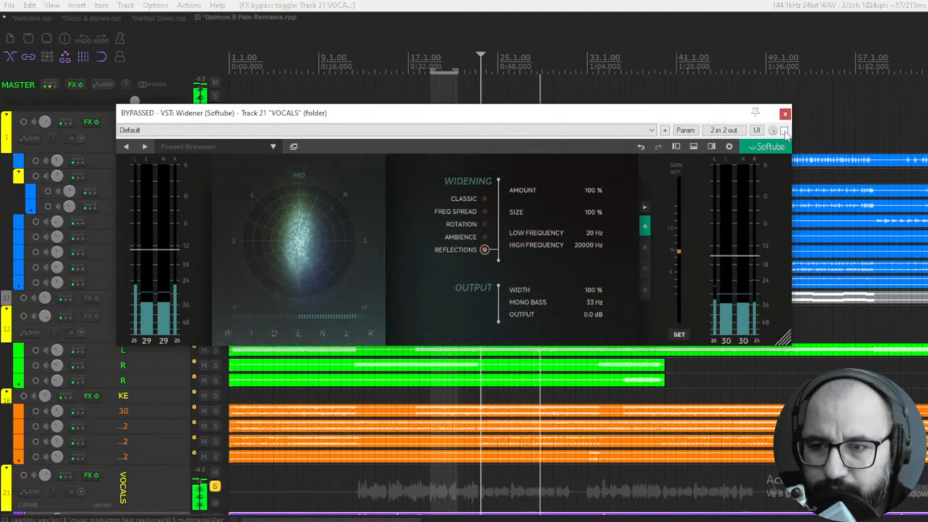
left_click(784, 130)
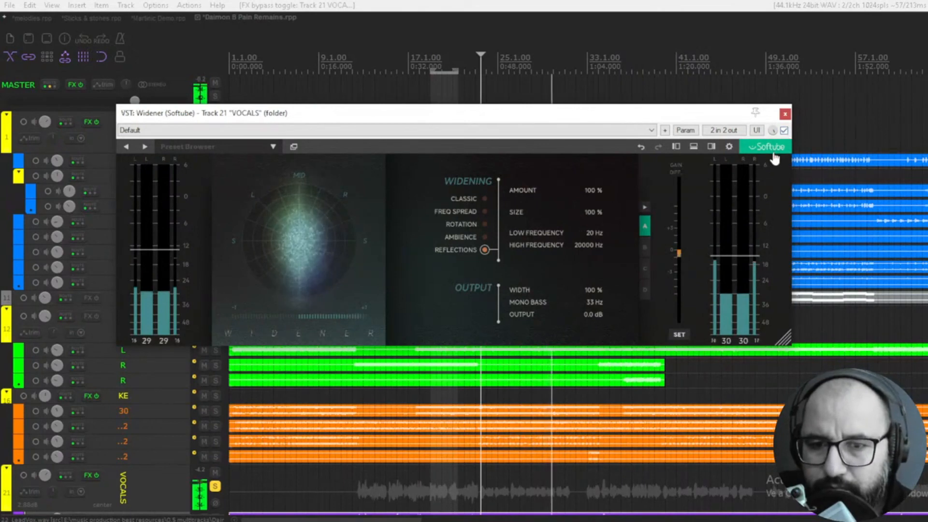
key("space")
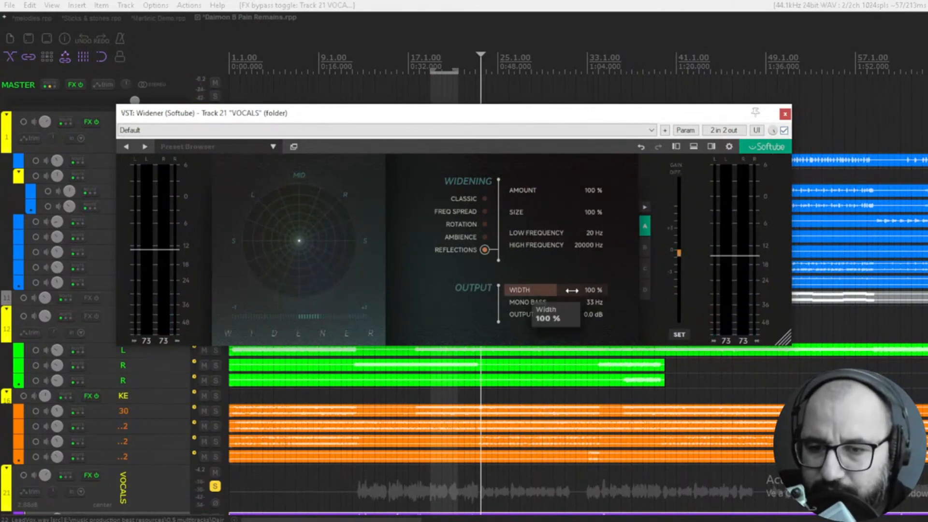
- Set the vocals Widener's output width to 300 % and lower its output trim to match the input level during playback
key("space")
left_click_drag(564, 291, 623, 295)
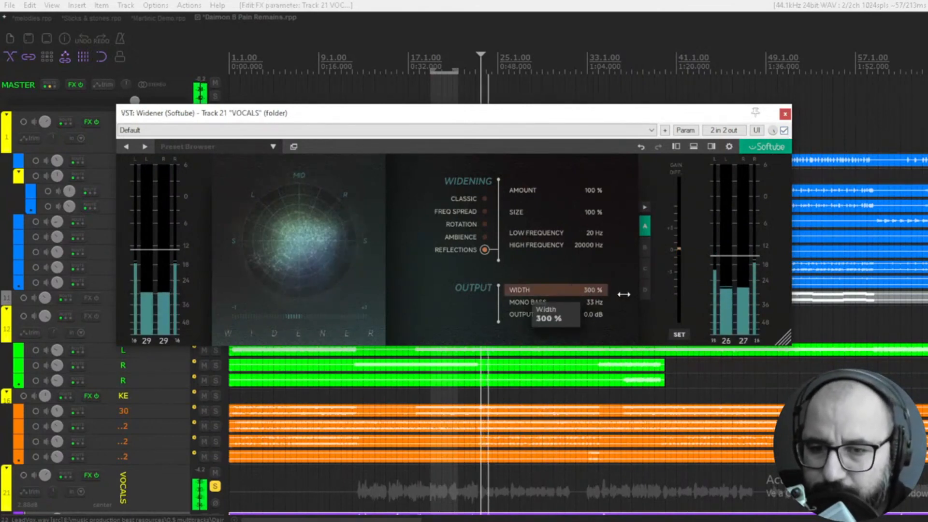
key("space")
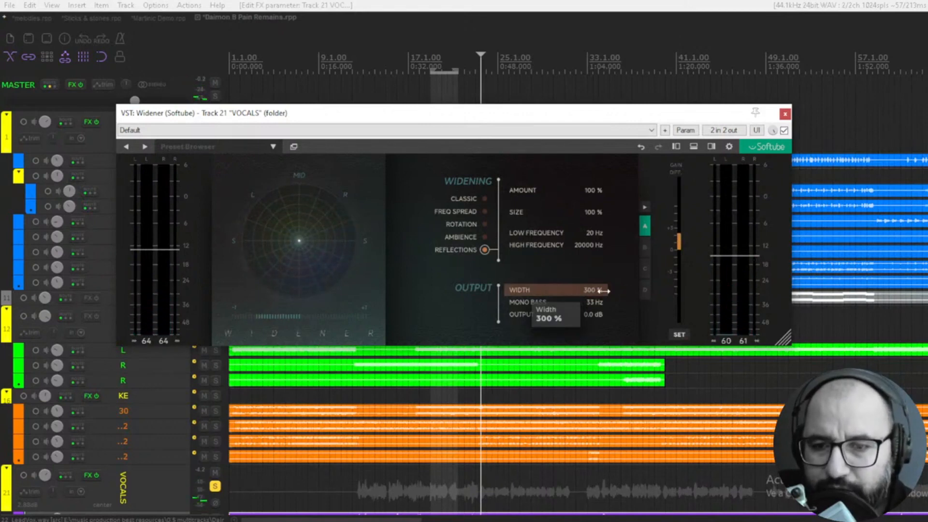
key("space")
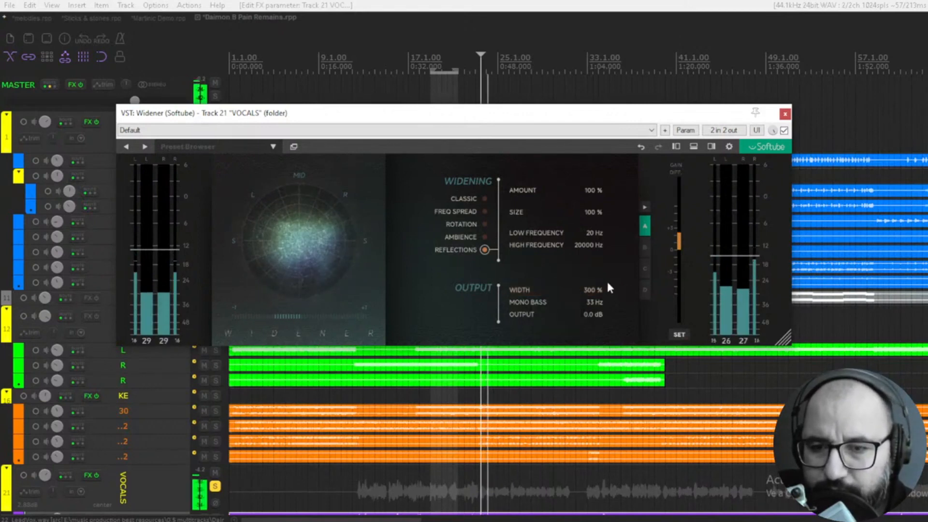
left_click_drag(731, 206, 726, 278)
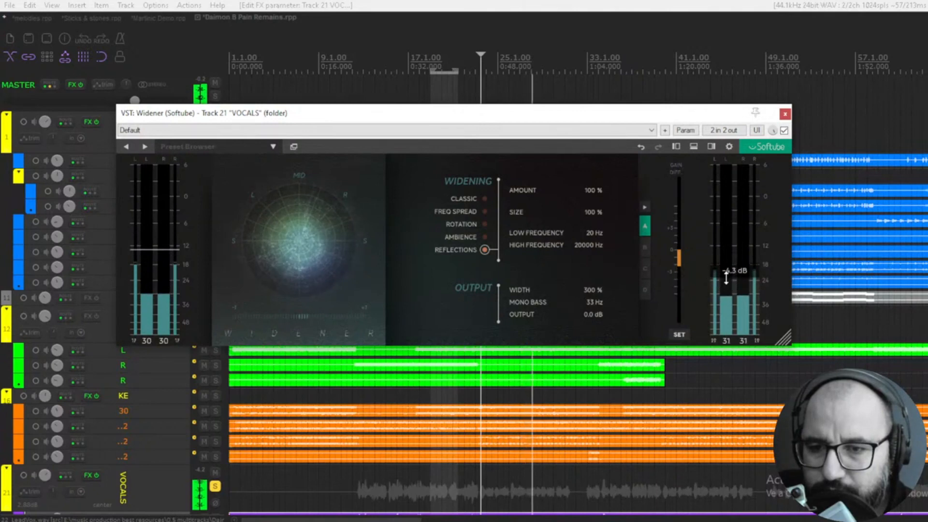
- Compare the 300 % width bypassed and active on the vocals, check it in mono, and return the master to stereo
left_click(784, 131)
left_click(783, 130)
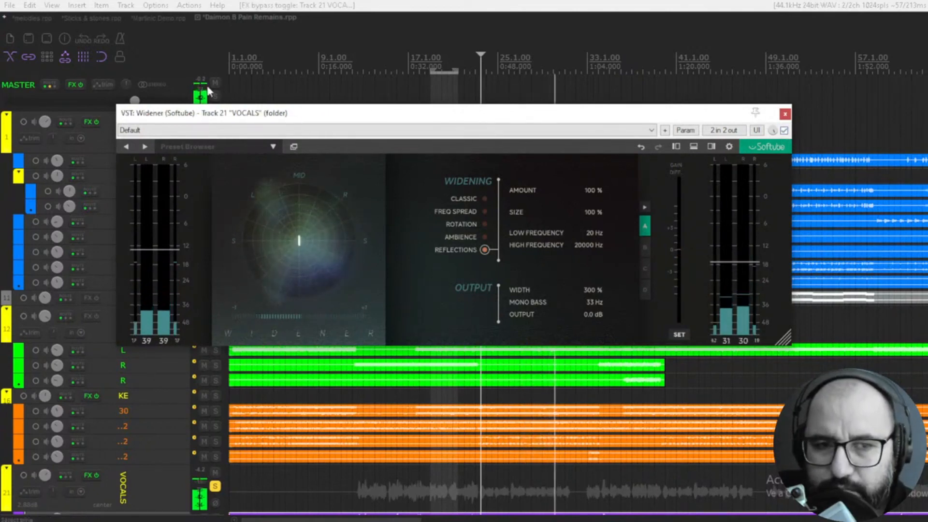
left_click(151, 84)
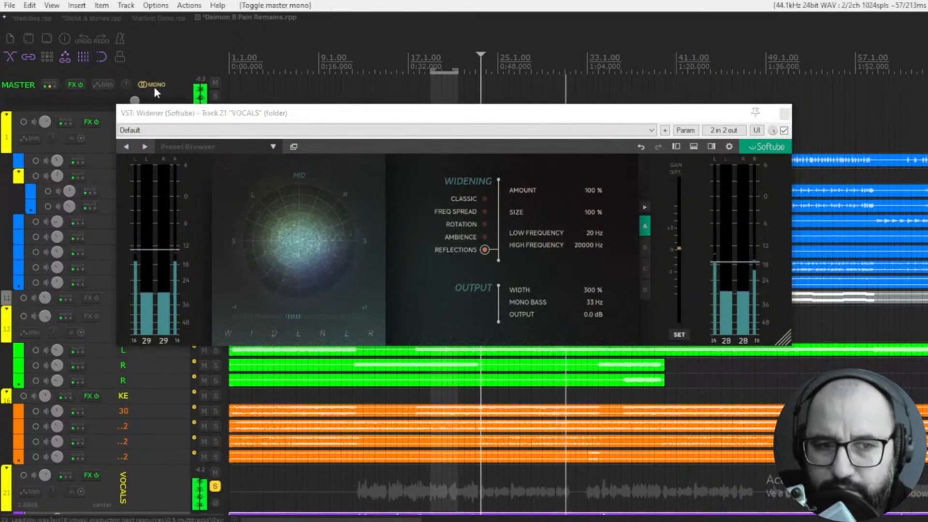
left_click(153, 85)
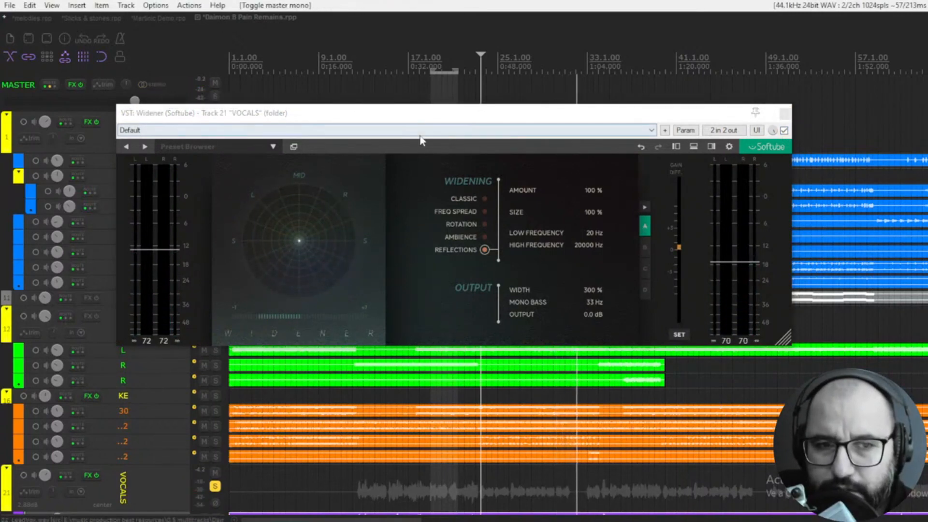
- Bypass and close the vocals Widener, and open the Widener on DRUMS with that track soloed instead of VOCALS
left_click(784, 130)
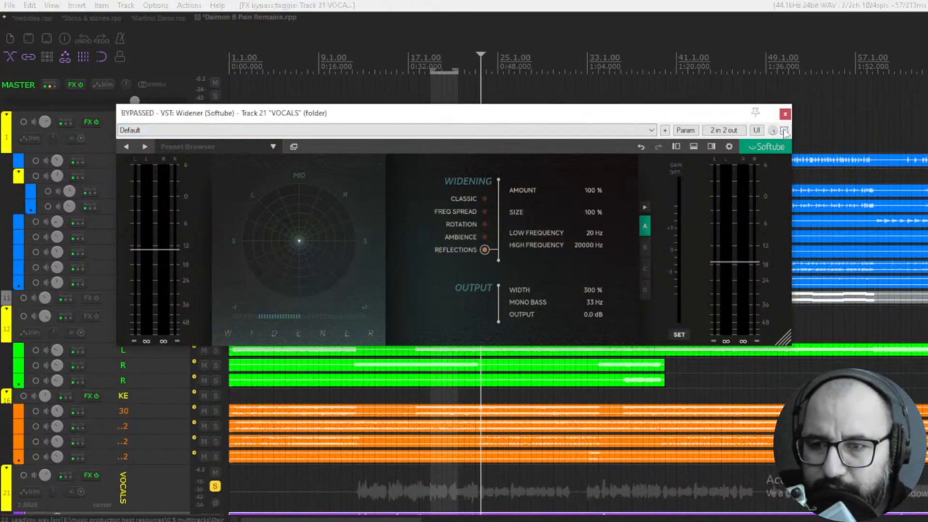
left_click(785, 113)
left_click(214, 485)
right_click(91, 123)
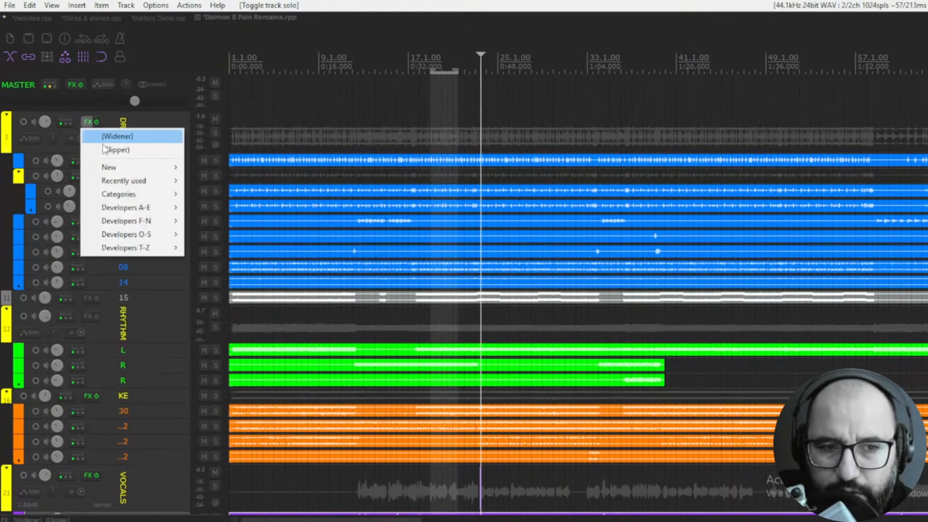
left_click(115, 136)
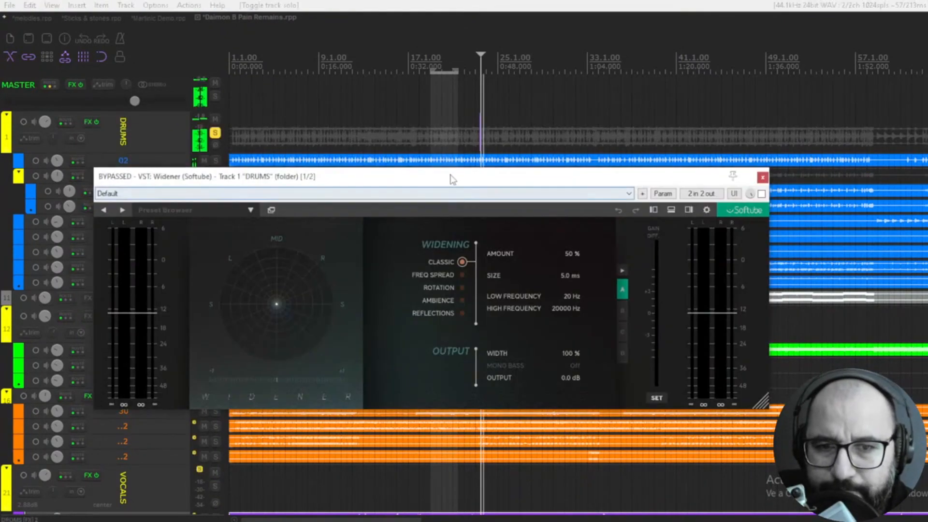
left_click_drag(451, 176, 493, 112)
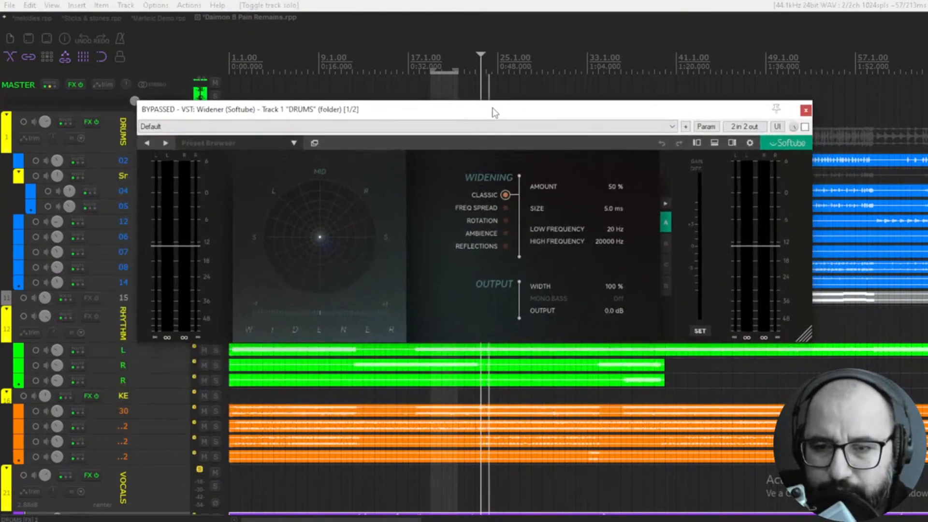
- Activate the DRUMS Widener in Classic mode with a slight output trim, size 19.7 ms and Mono Bass 71 Hz
left_click(804, 127)
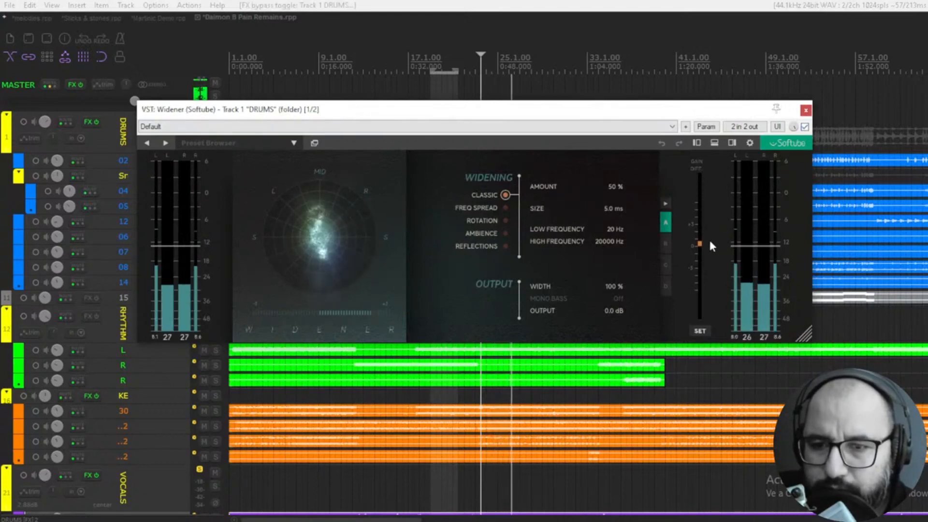
left_click_drag(755, 244, 757, 253)
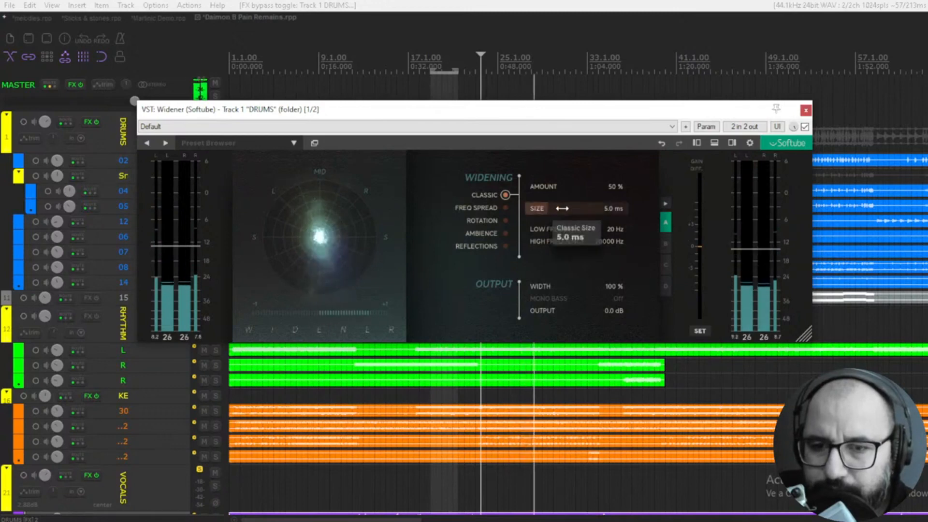
left_click_drag(562, 208, 634, 221)
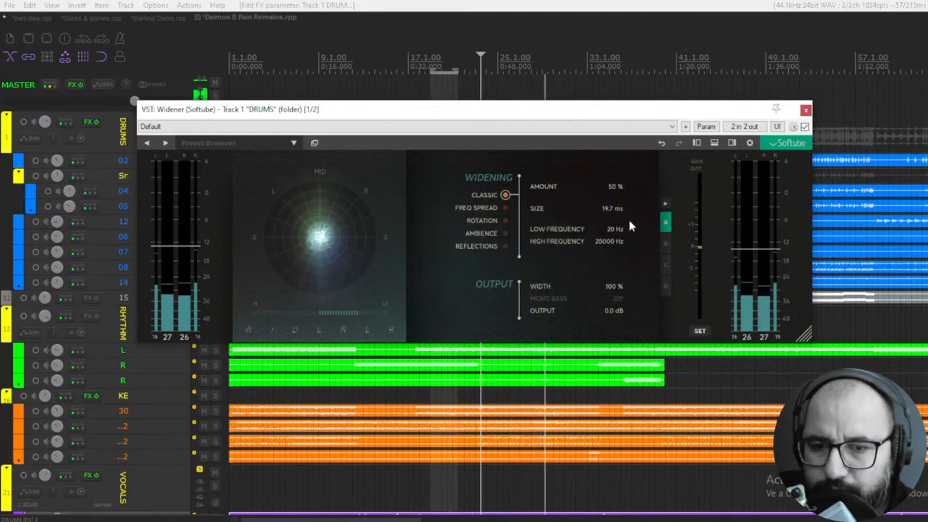
left_click_drag(532, 298, 556, 302)
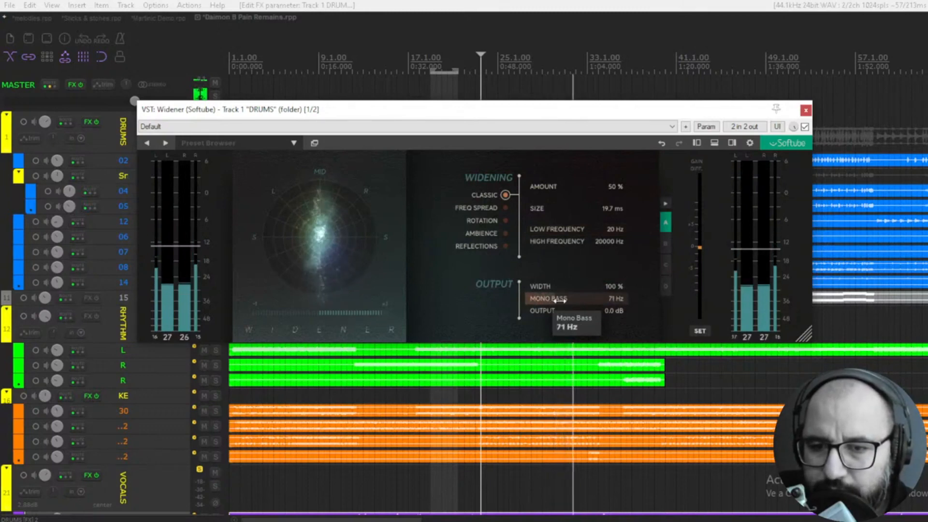
- Raise the widening amount on DRUMS to 100 % with the output level matched, comparing Classic mode bypassed and active
left_click(804, 128)
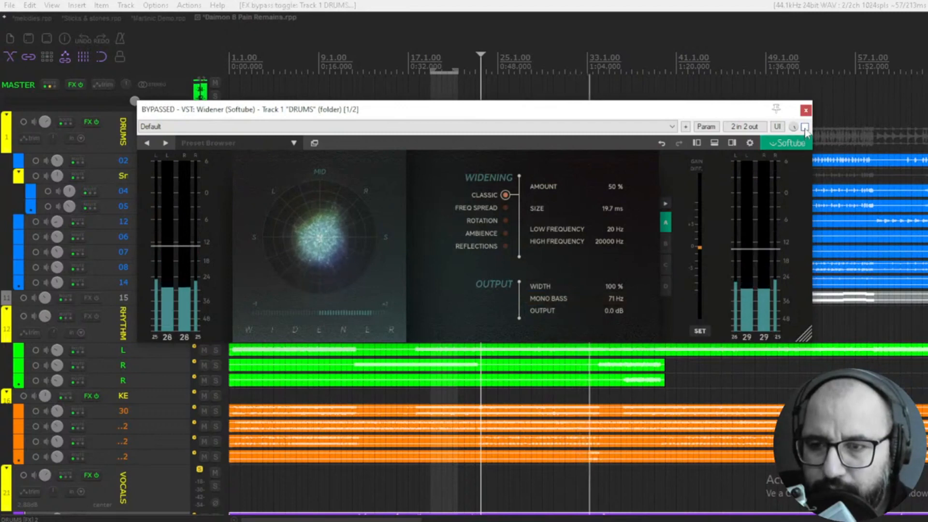
left_click(804, 127)
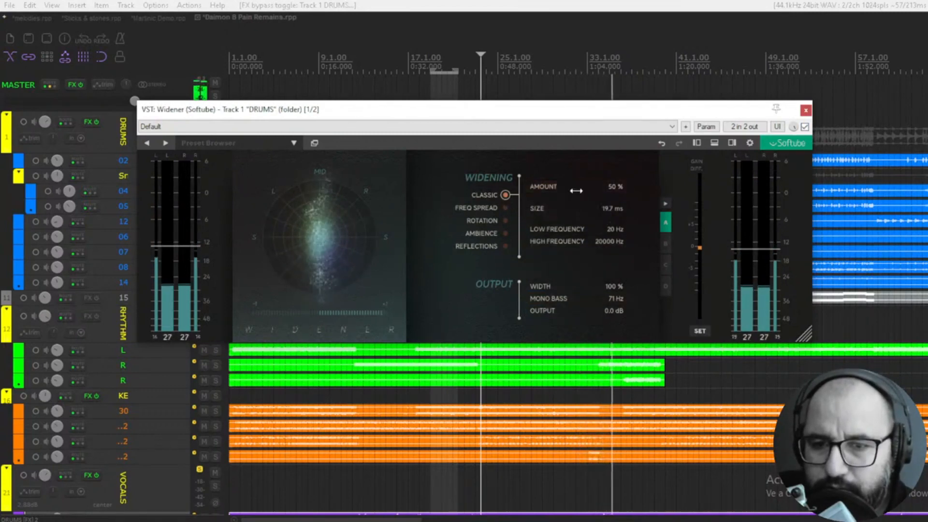
left_click_drag(613, 186, 637, 186)
mouse_move(756, 256)
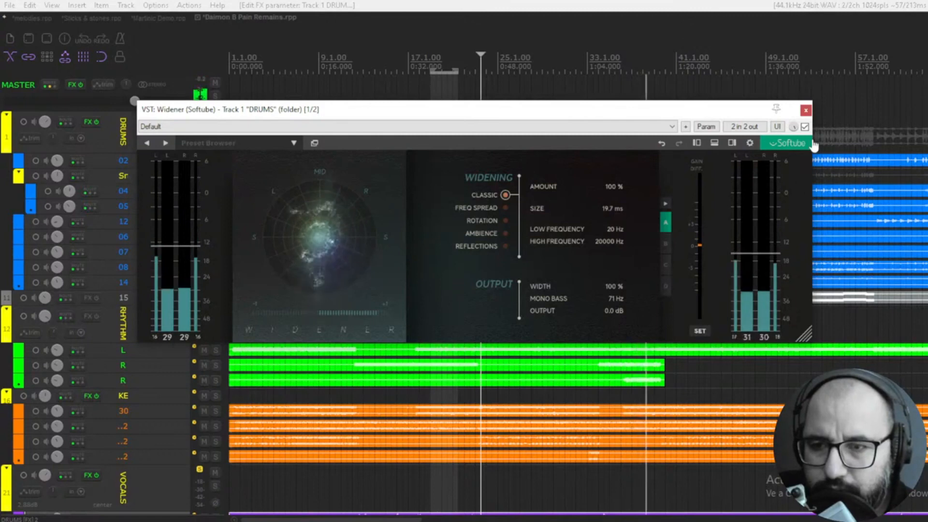
left_click(804, 127)
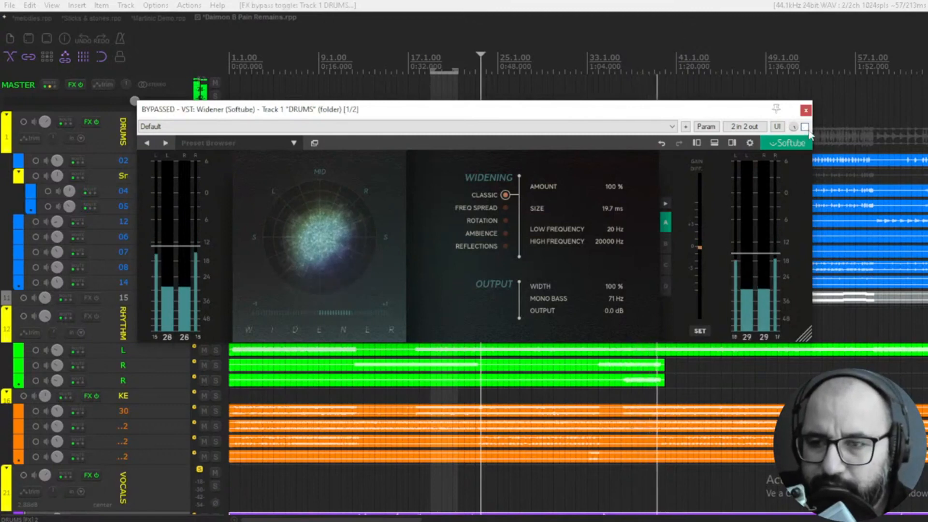
left_click(804, 127)
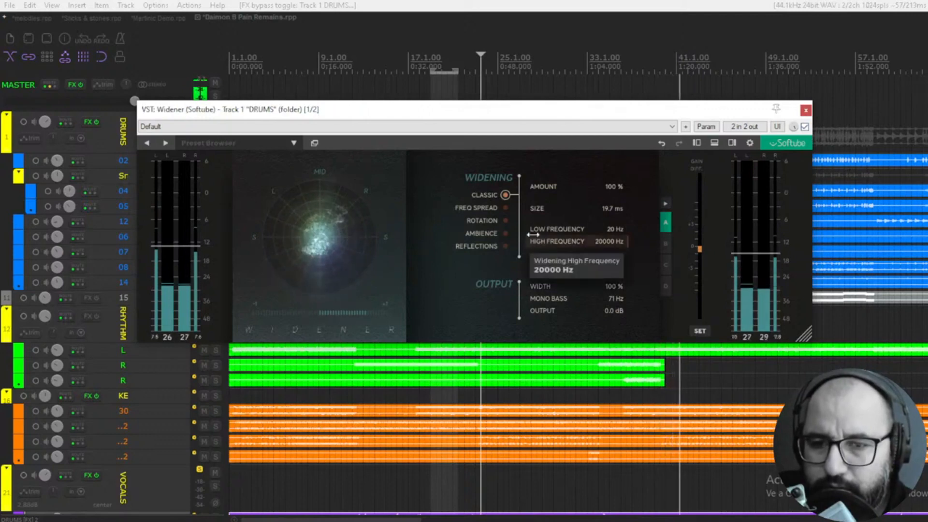
- Audition the Freq Spread and Rotation modes on the drums, adjusting the output trim to match the level
left_click(504, 208)
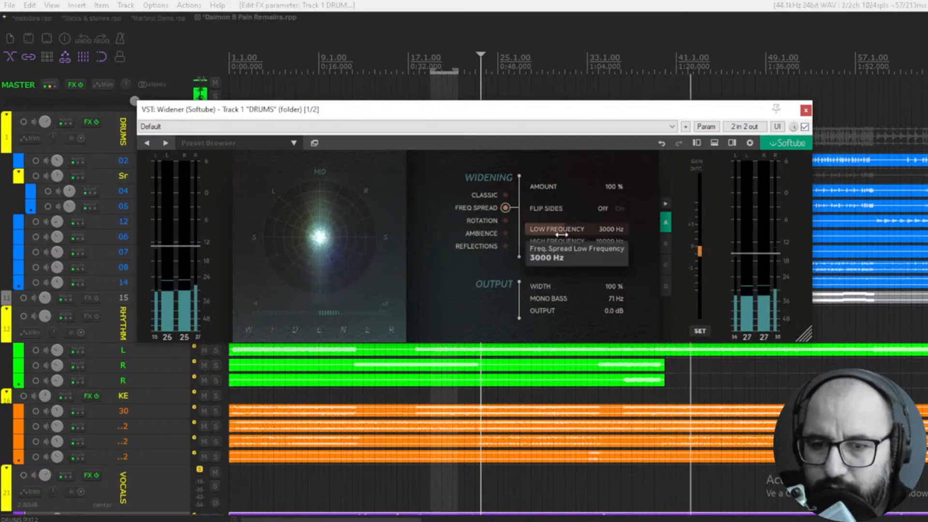
left_click(505, 221)
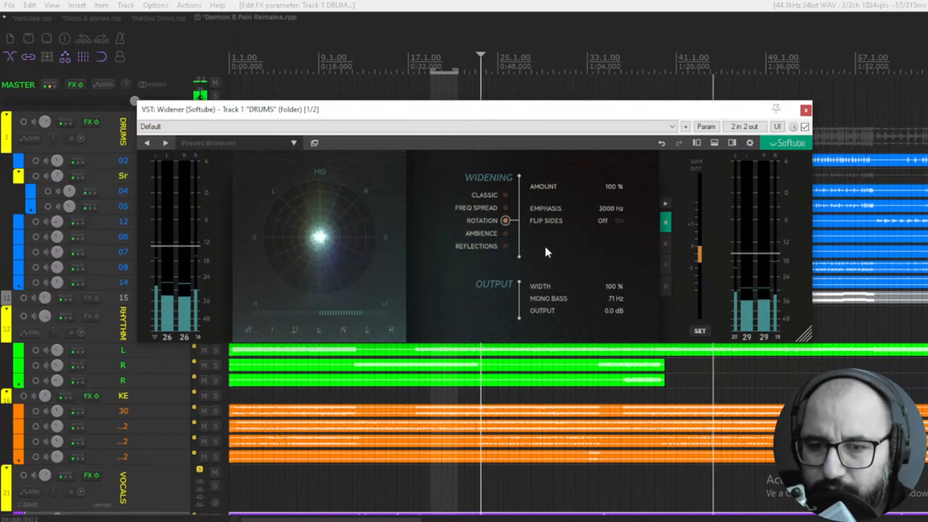
left_click_drag(610, 209, 636, 209)
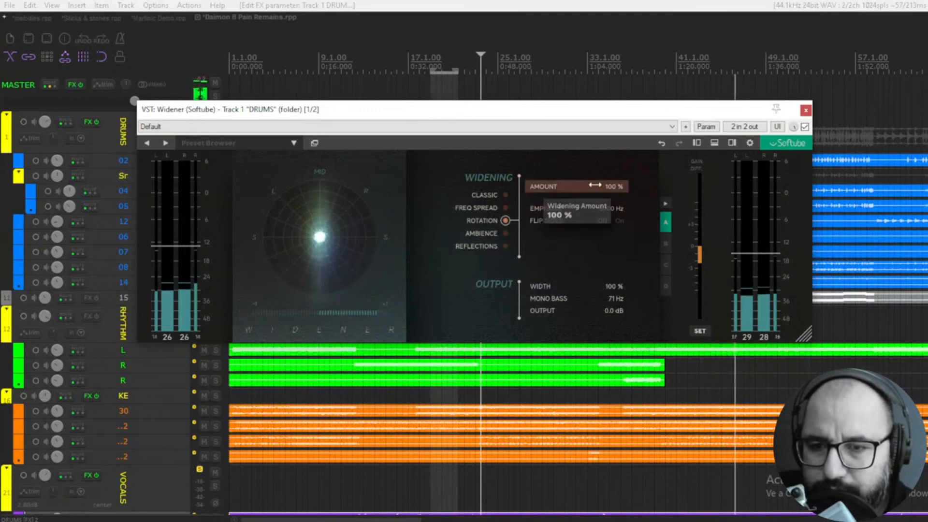
left_click_drag(734, 257, 736, 247)
- Switch the DRUMS Widener to Ambience mode, compare it with bypass, and set Mono Bass to 99 Hz
left_click(505, 233)
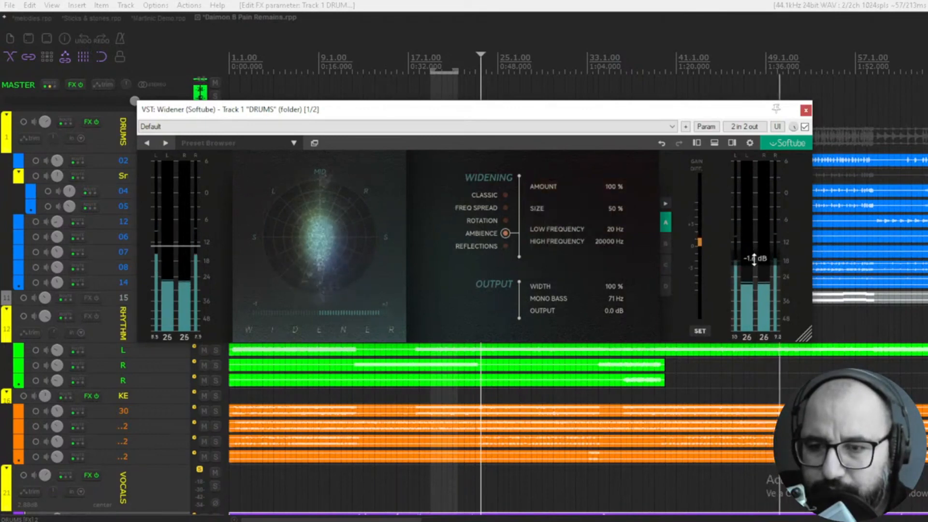
left_click(804, 127)
left_click(805, 127)
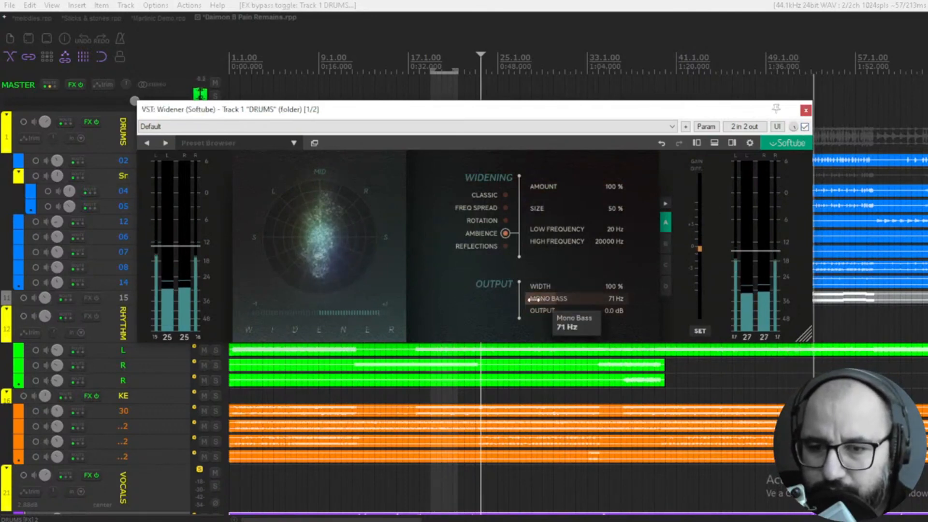
mouse_move(533, 299)
left_mouse_down()
mouse_move(604, 308)
mouse_move(540, 300)
left_mouse_up()
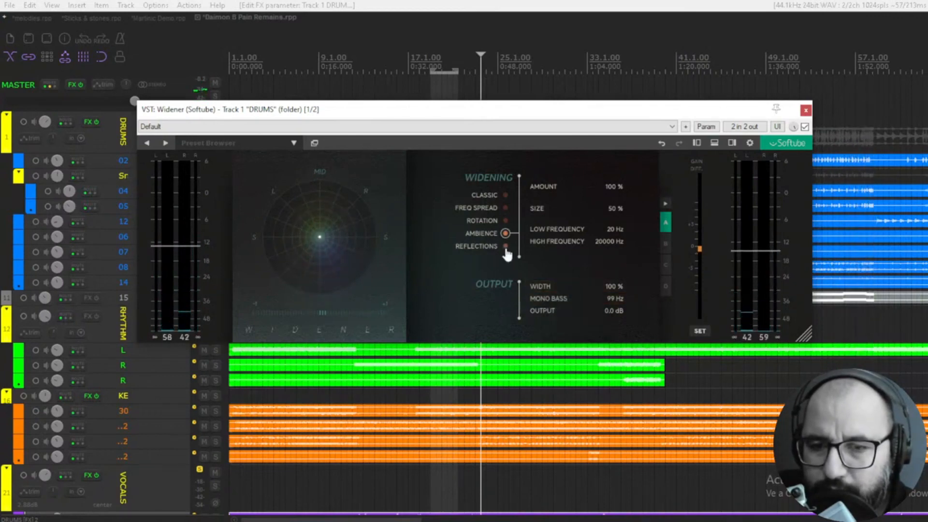
- Switch the DRUMS Widener to Reflections mode with a size of 100 % and Mono Bass at 80 Hz
left_click(506, 246)
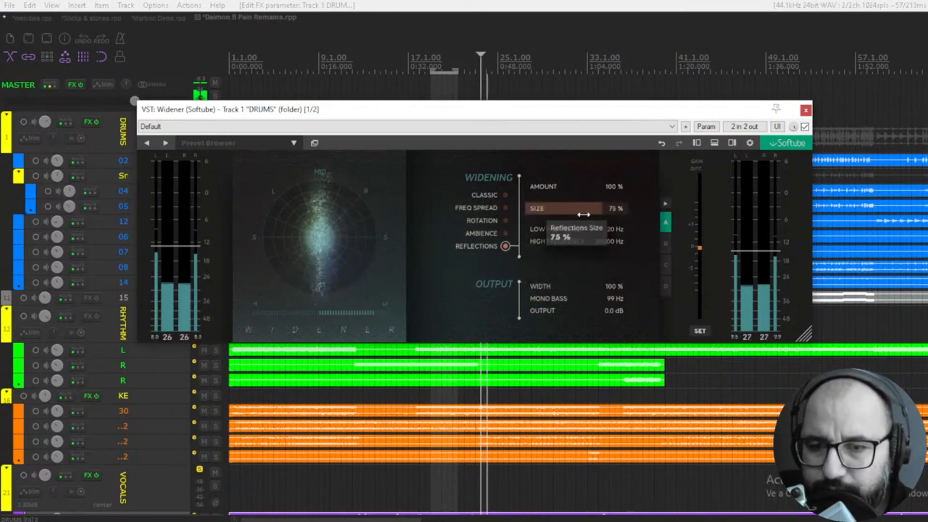
left_click_drag(583, 214, 616, 209)
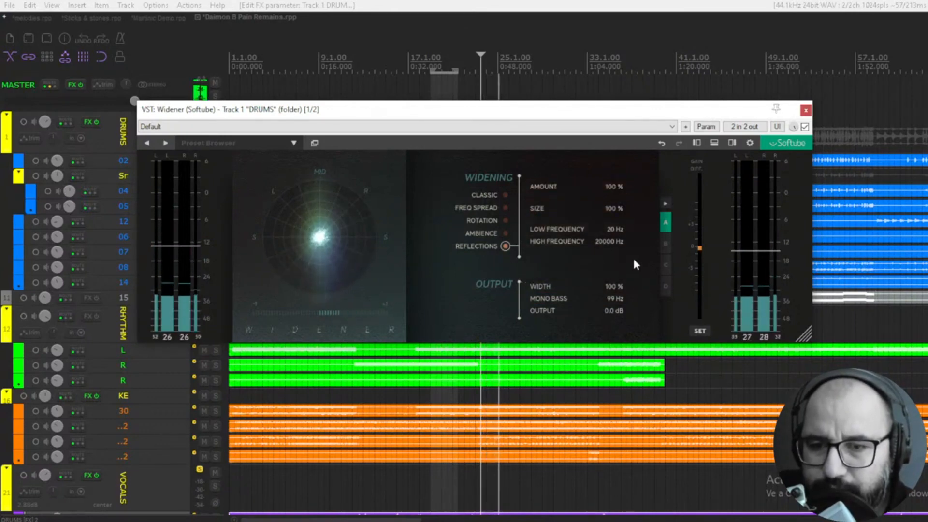
mouse_move(749, 257)
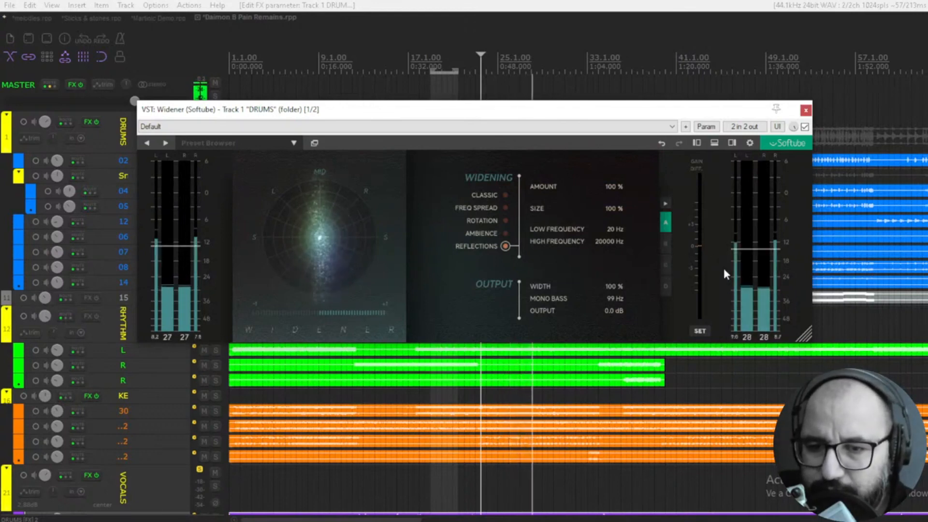
left_click_drag(535, 300, 531, 300)
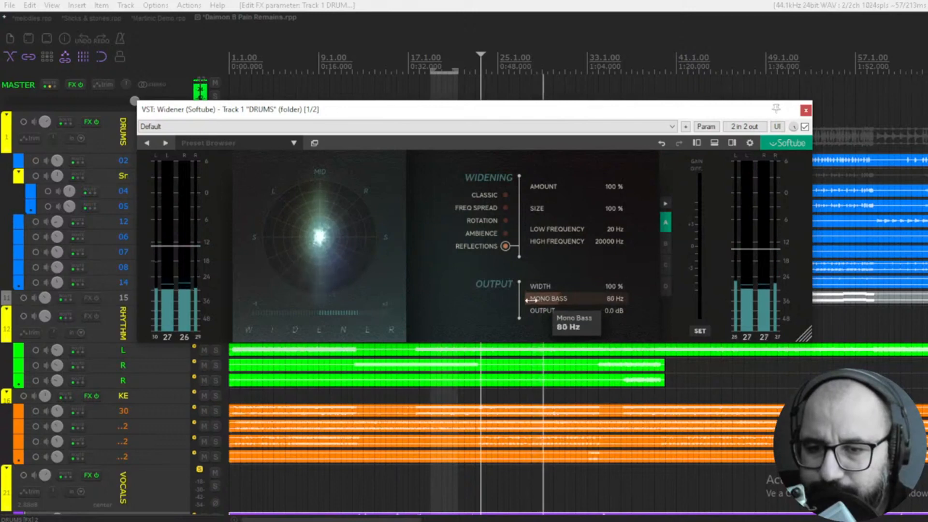
- Compare the Reflections widening bypassed and active on the drums and stop playback
left_click(805, 127)
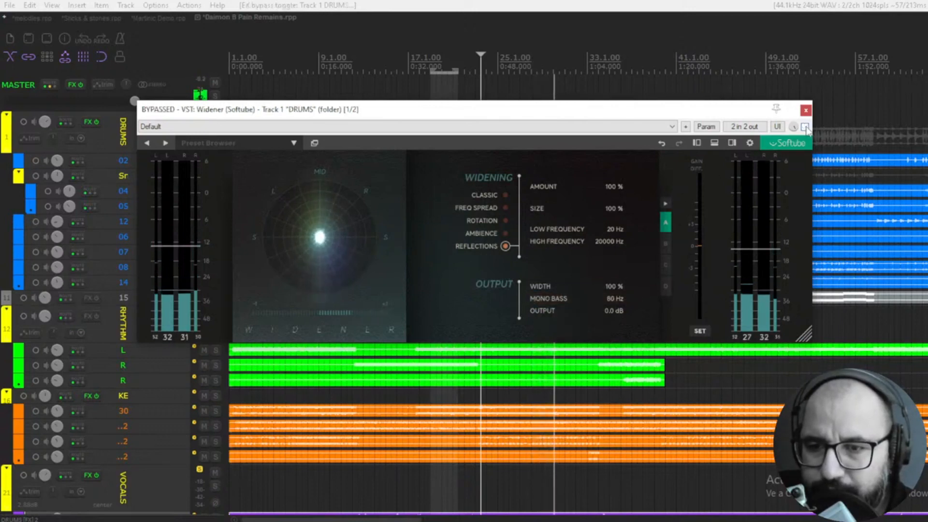
left_click(804, 126)
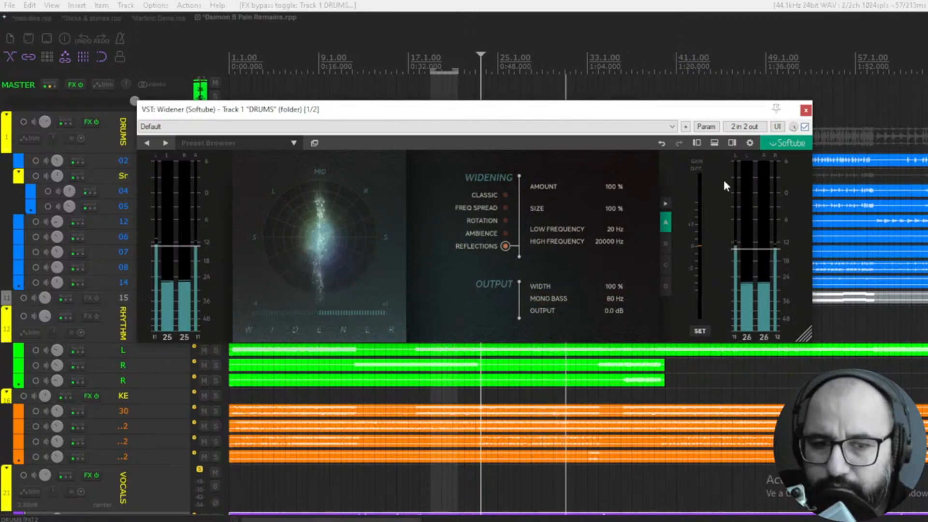
key("space")
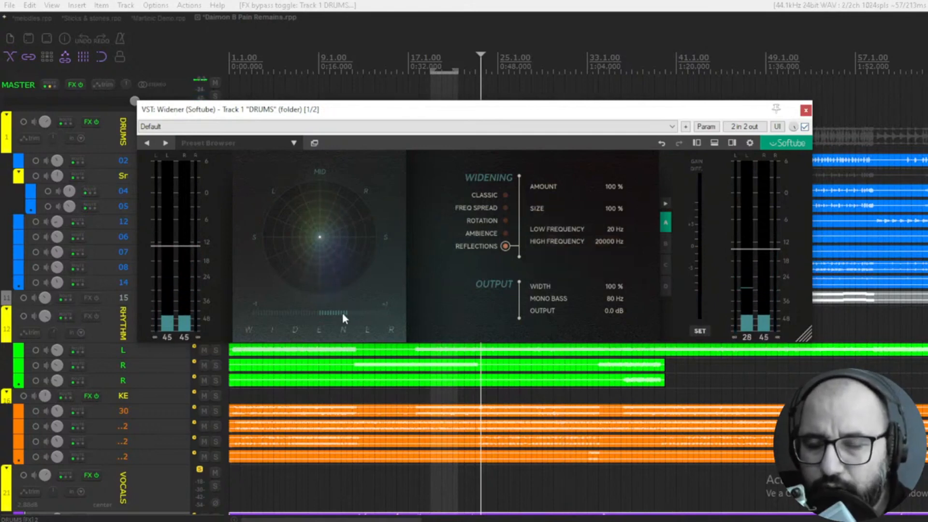